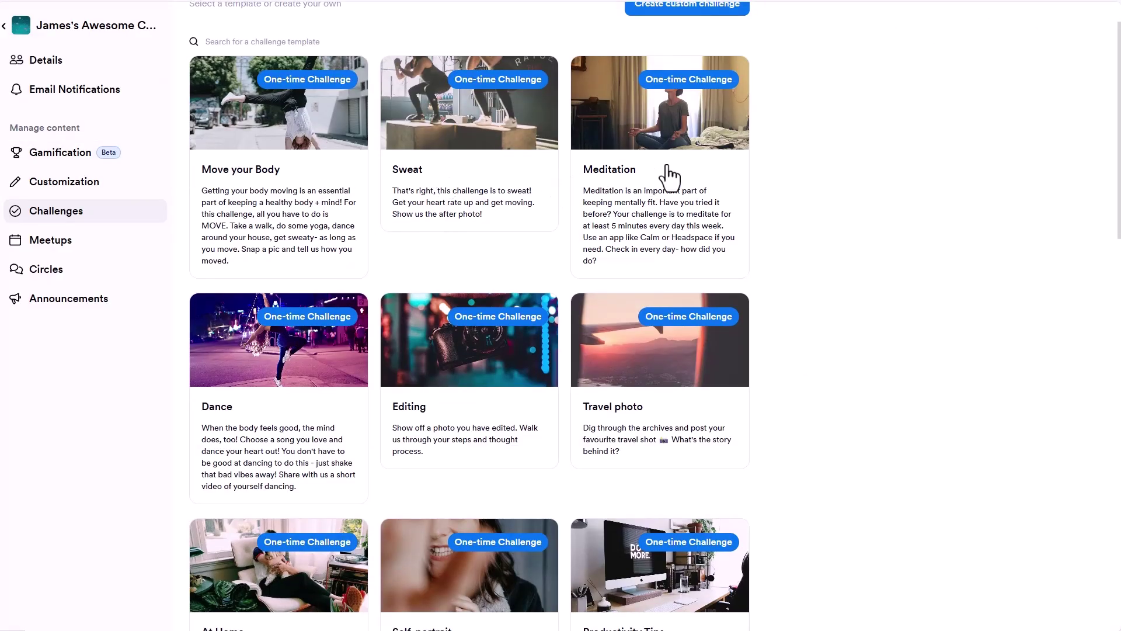
- Browse the one-time challenge templates offered for creating a new community challenge
scroll(671, 177, up, 1)
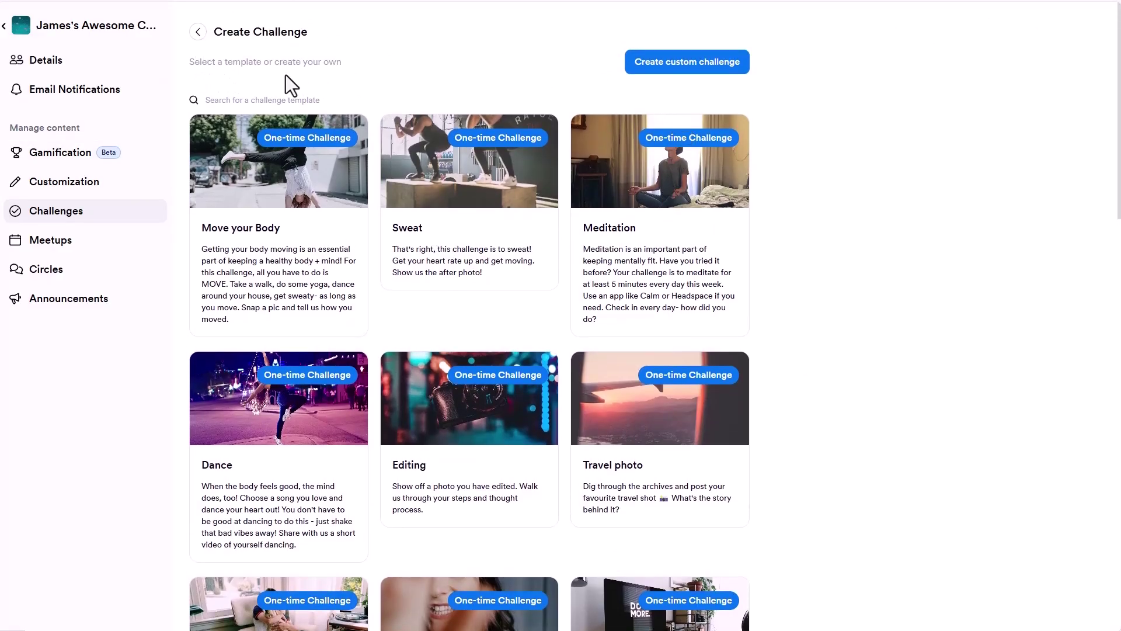
scroll(608, 260, down, 4)
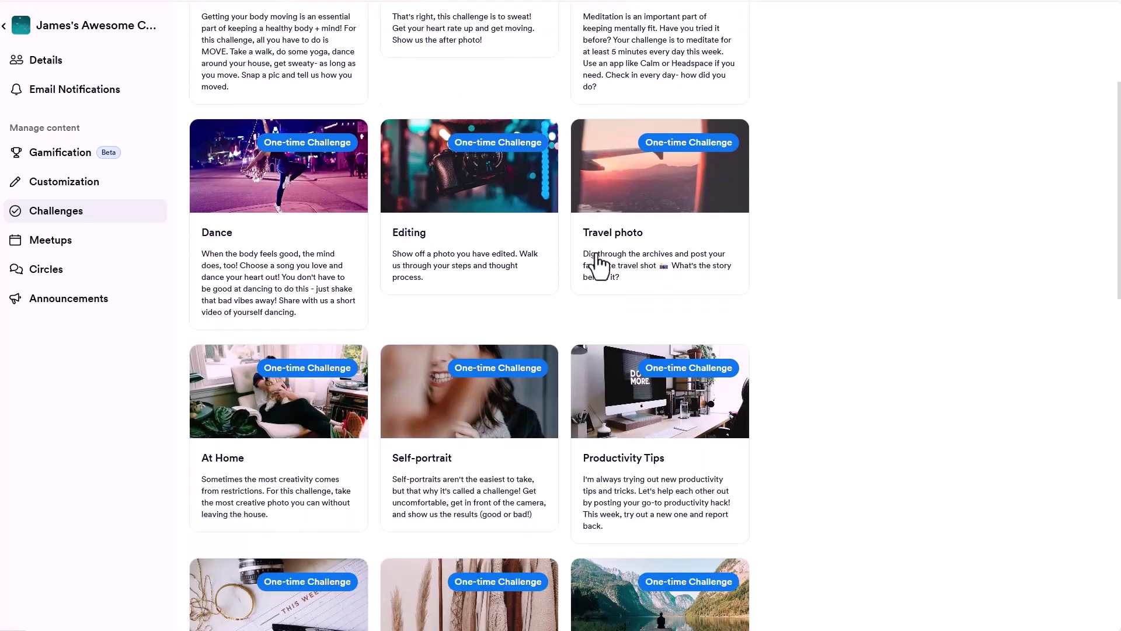
scroll(316, 248, down, 2)
scroll(317, 252, down, 2)
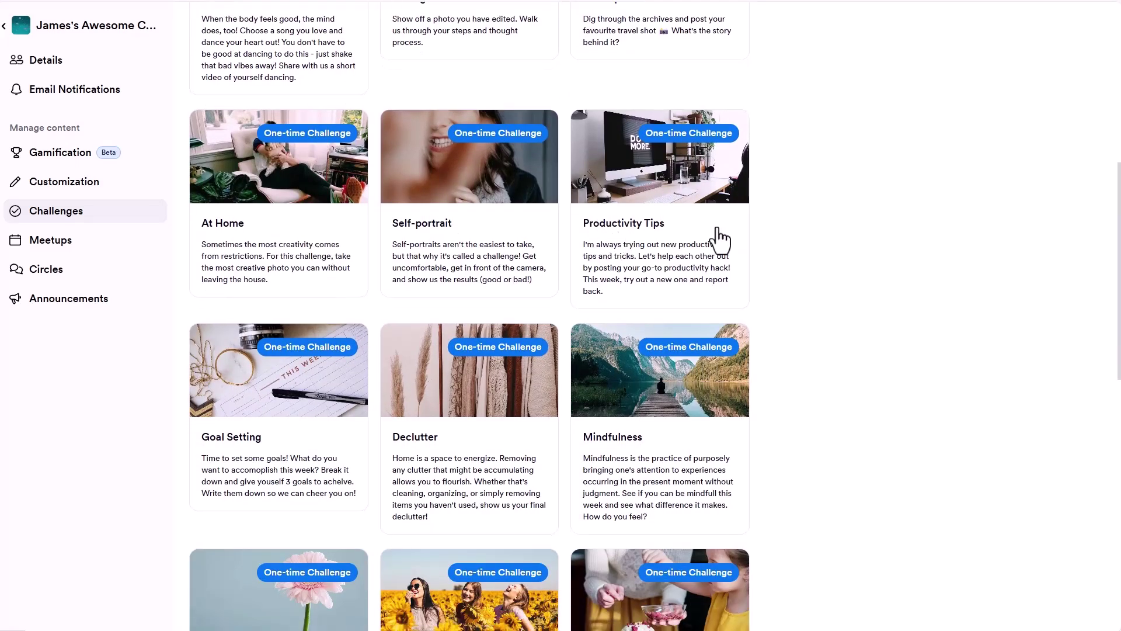
scroll(824, 195, down, 4)
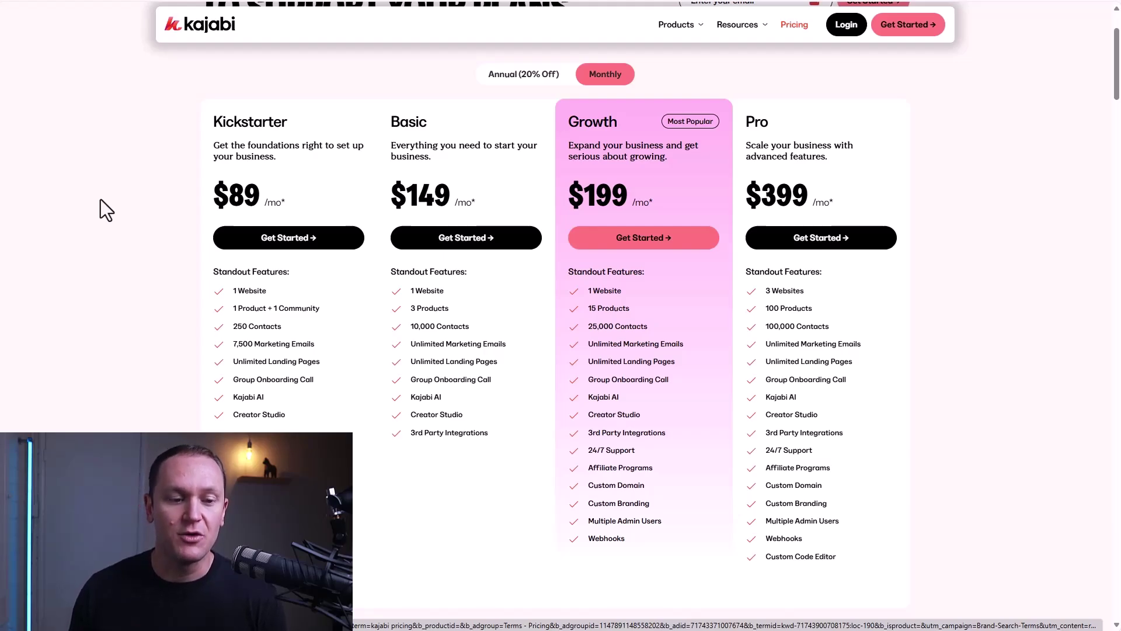
- Examine the product and community allowance of the Kickstarter plan on the Kajabi pricing page
drag(221, 299, 341, 307)
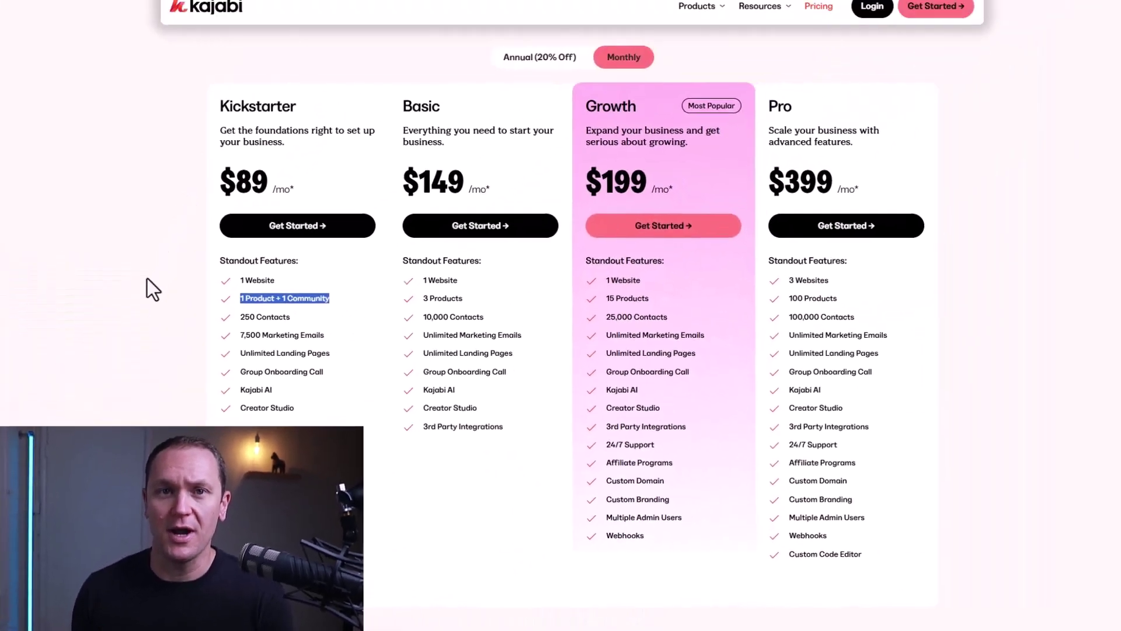
click(135, 289)
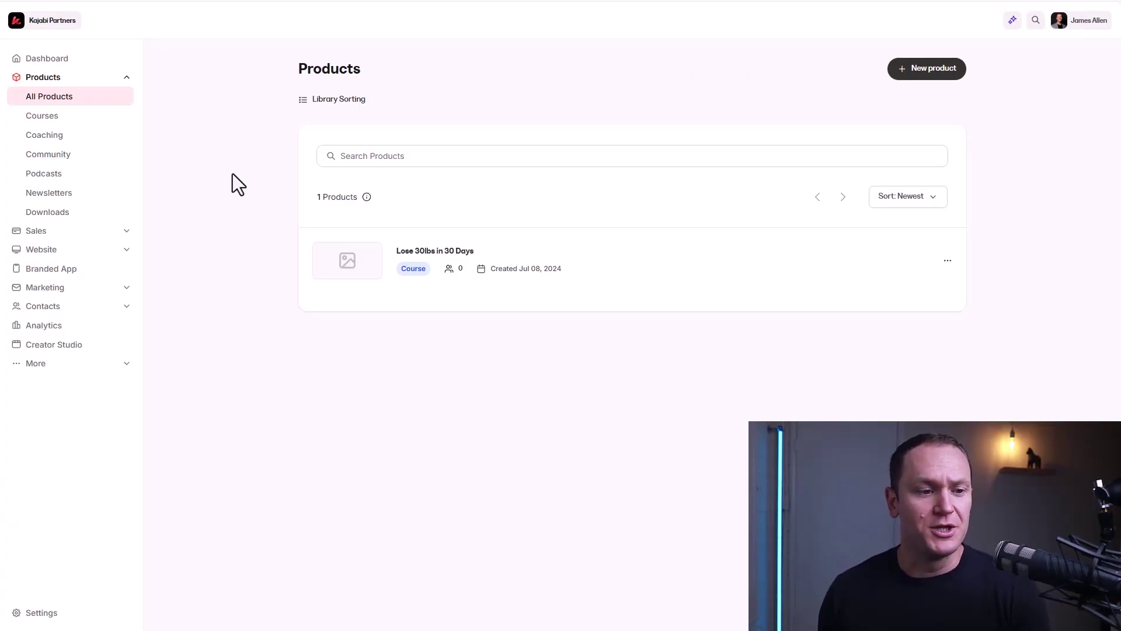
double_click(247, 163)
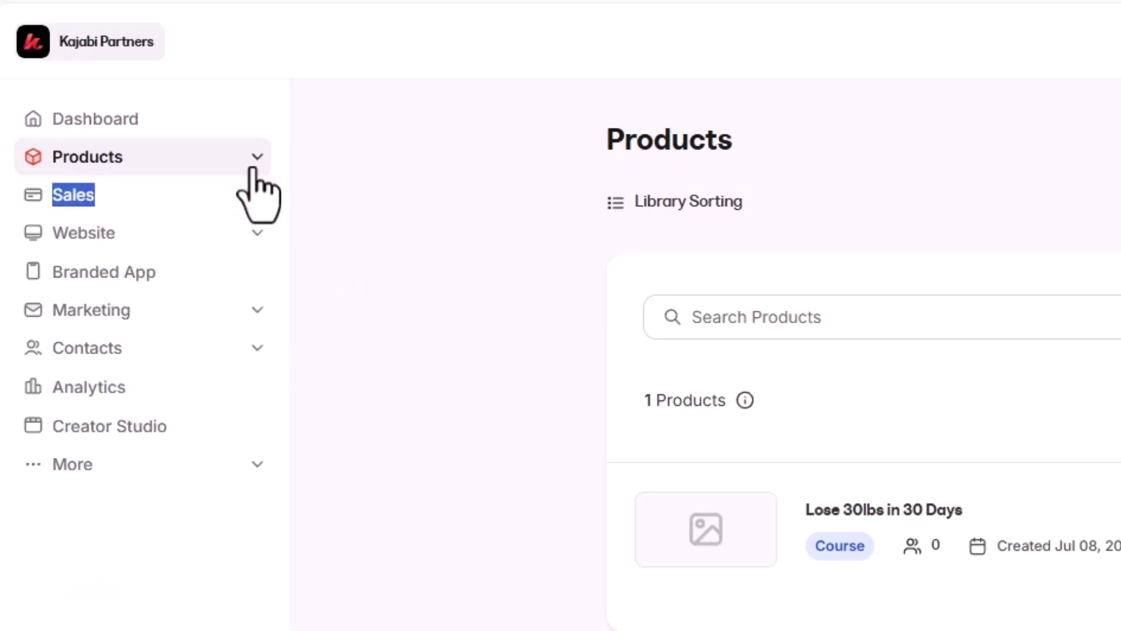
click(248, 163)
click(252, 166)
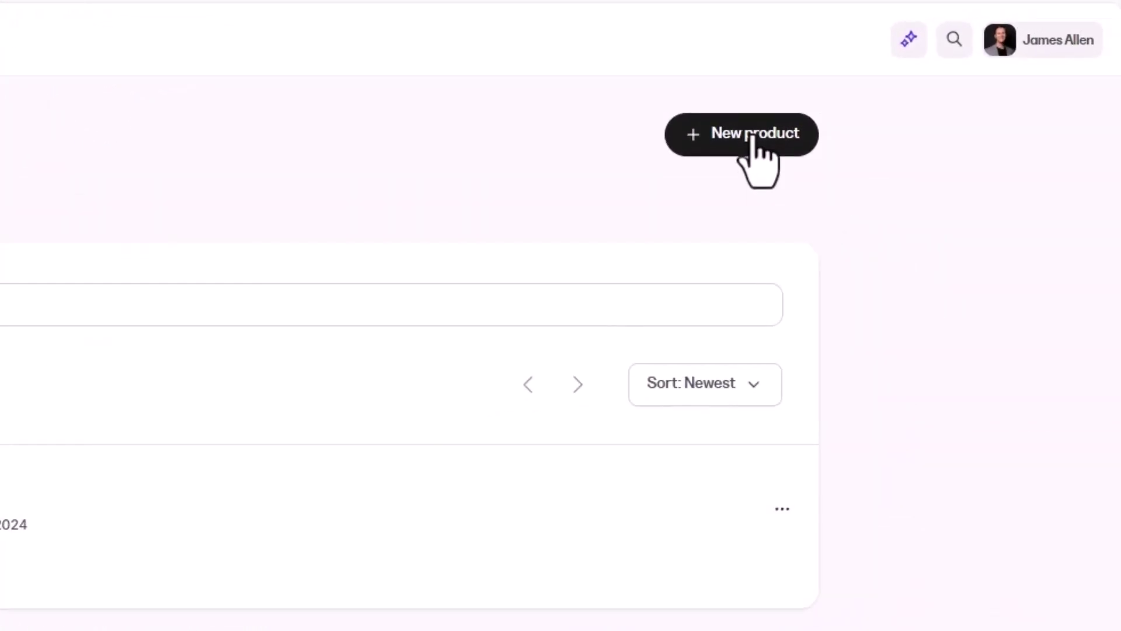
- Start a new product, preview the Podcast, Coaching, Download and Newsletter types, and choose Community as the type
click(753, 138)
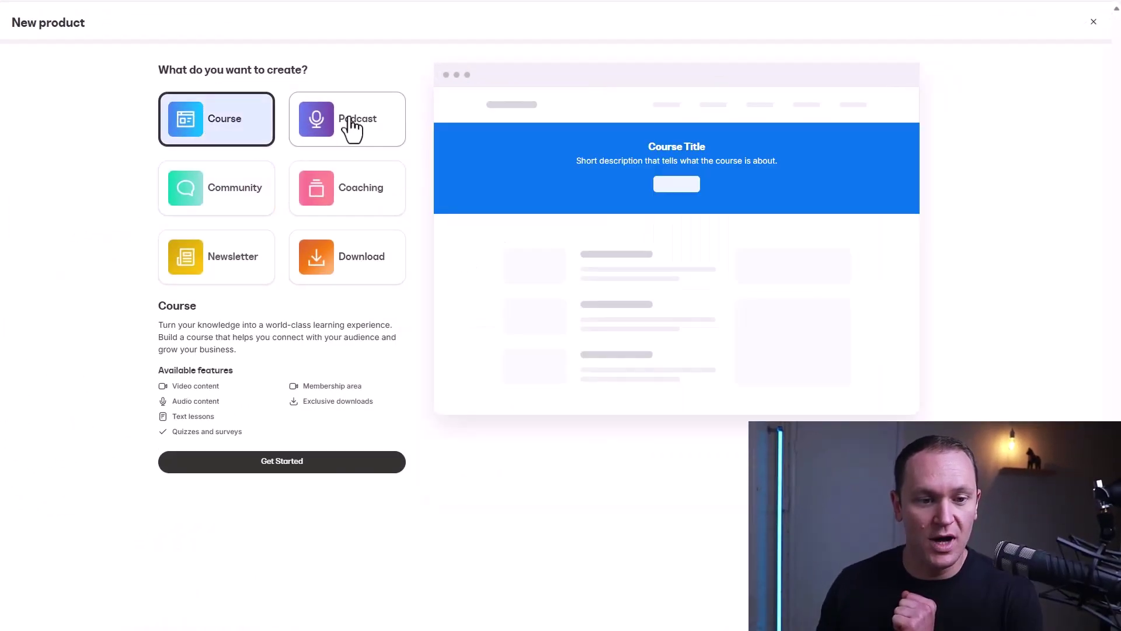
click(350, 124)
click(343, 195)
click(335, 255)
click(226, 269)
click(221, 217)
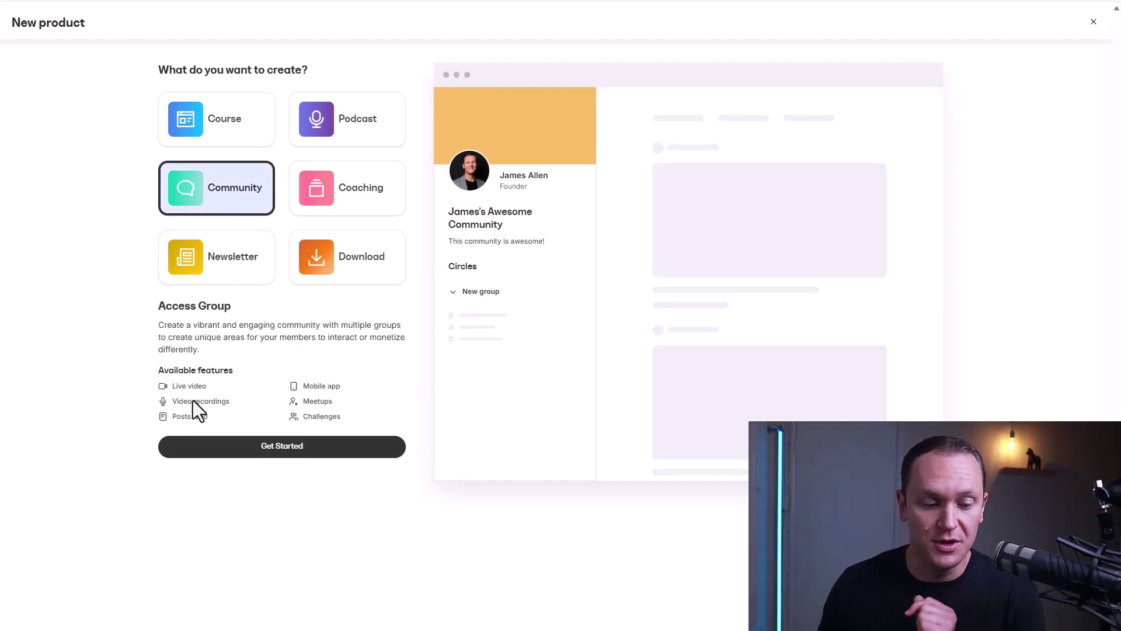
- Name the new access group with the owner's first name followed by "'s Super Cool Community" and continue to its pricing
click(209, 448)
click(177, 153)
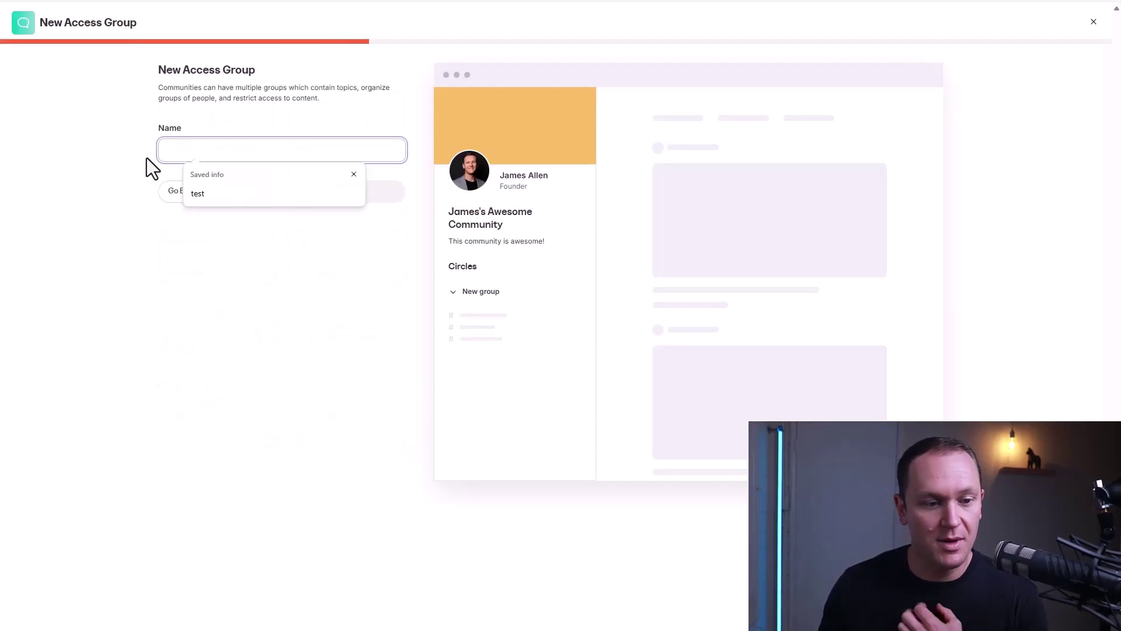
text(Jameses)
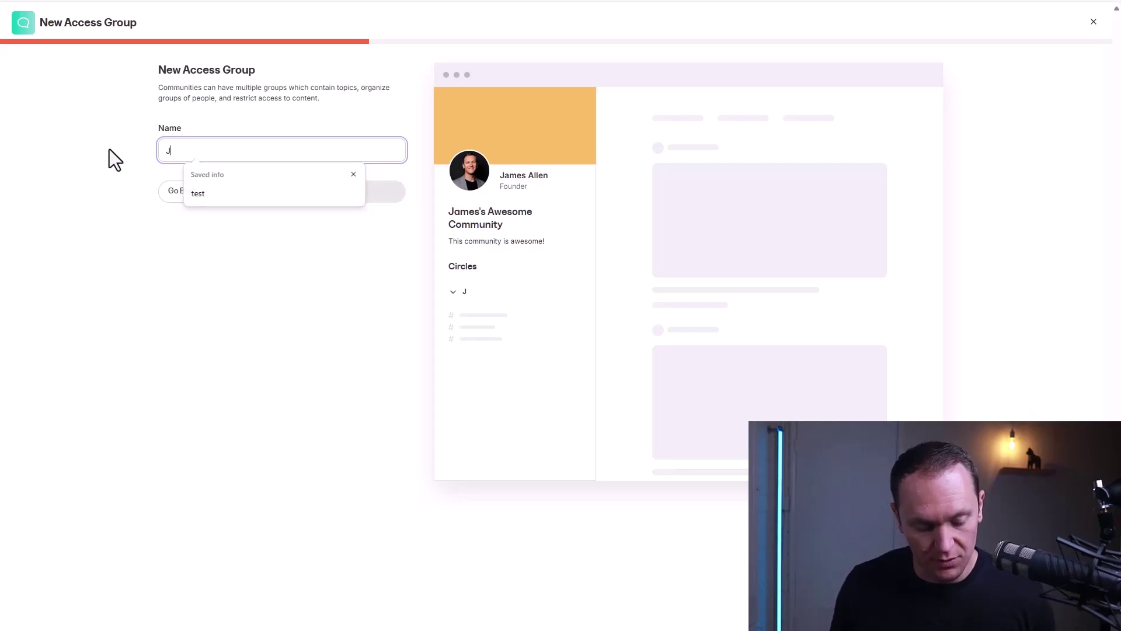
key(BackSpace)
key(BackSpace)
text('s Super Cool Community)
click(245, 199)
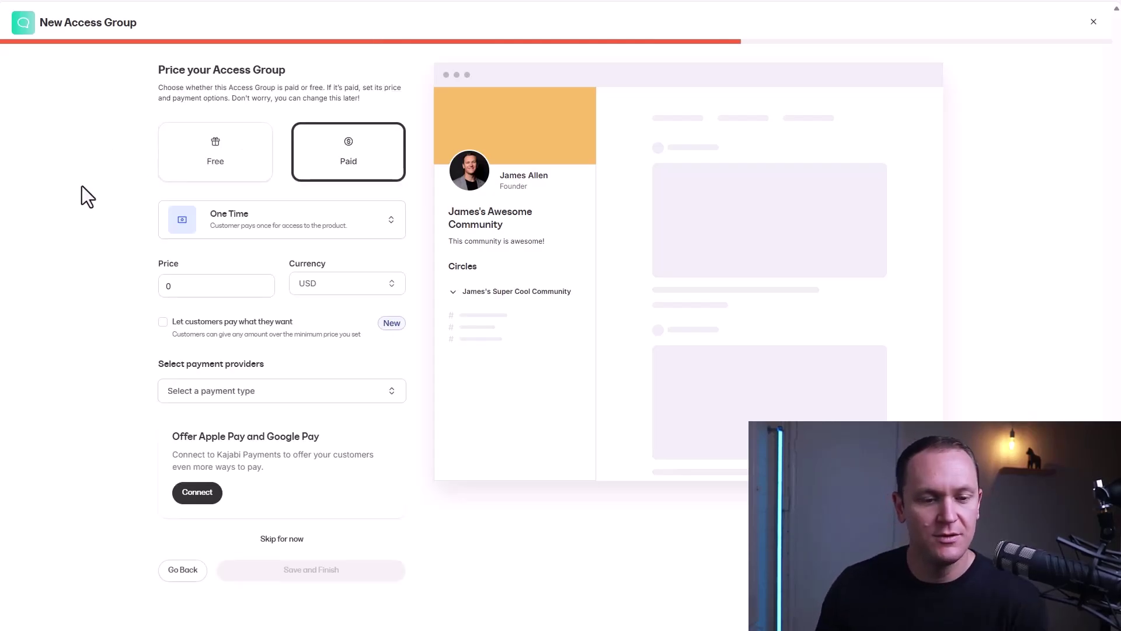
- Make the paid access group a subscription and set its price to 47
click(252, 240)
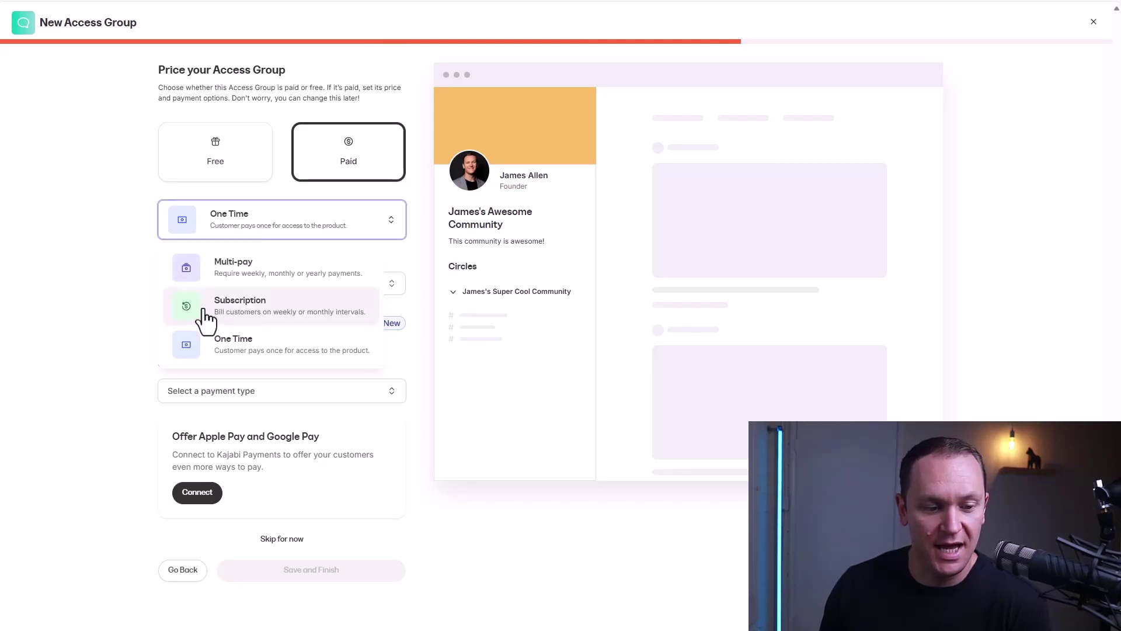
click(297, 315)
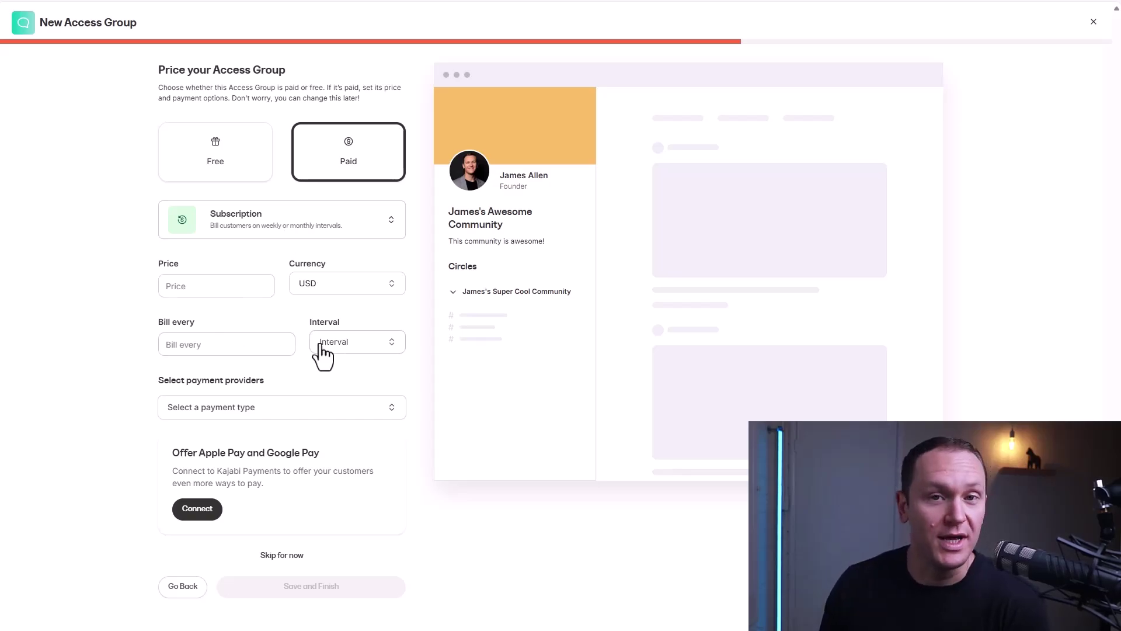
click(159, 290)
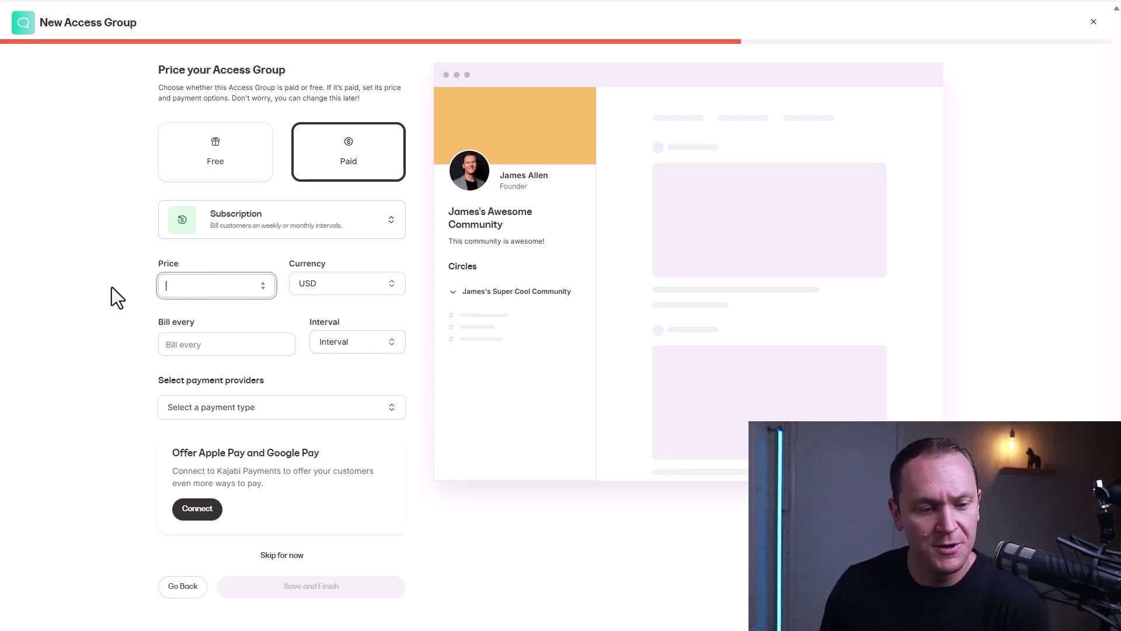
text(47)
click(99, 272)
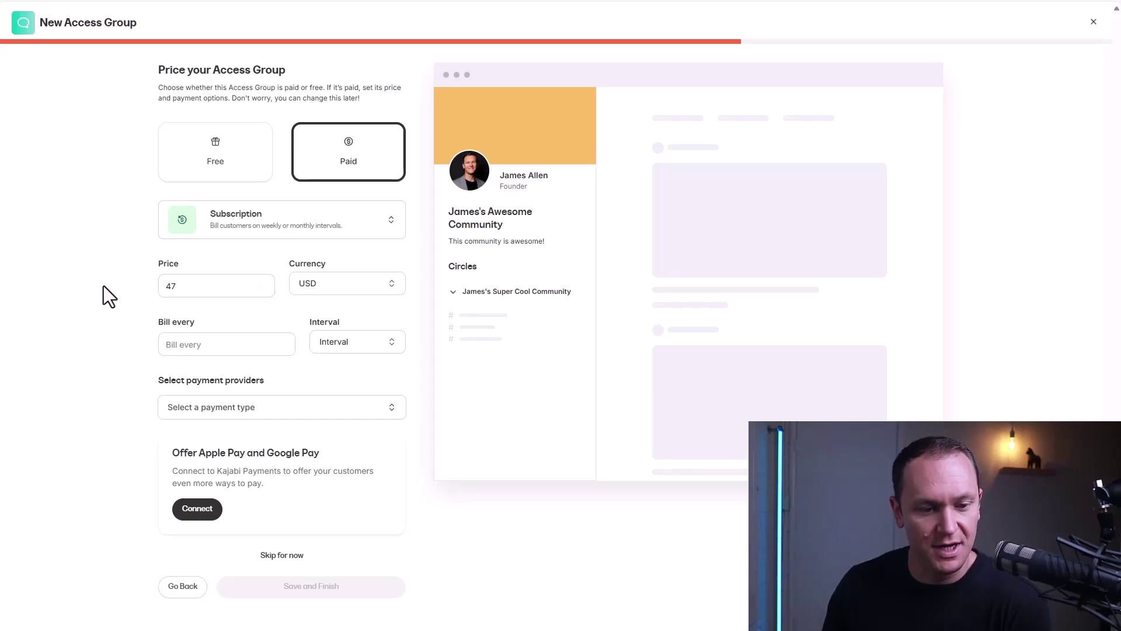
- Set the subscription to bill every 1 month
click(199, 347)
text(1)
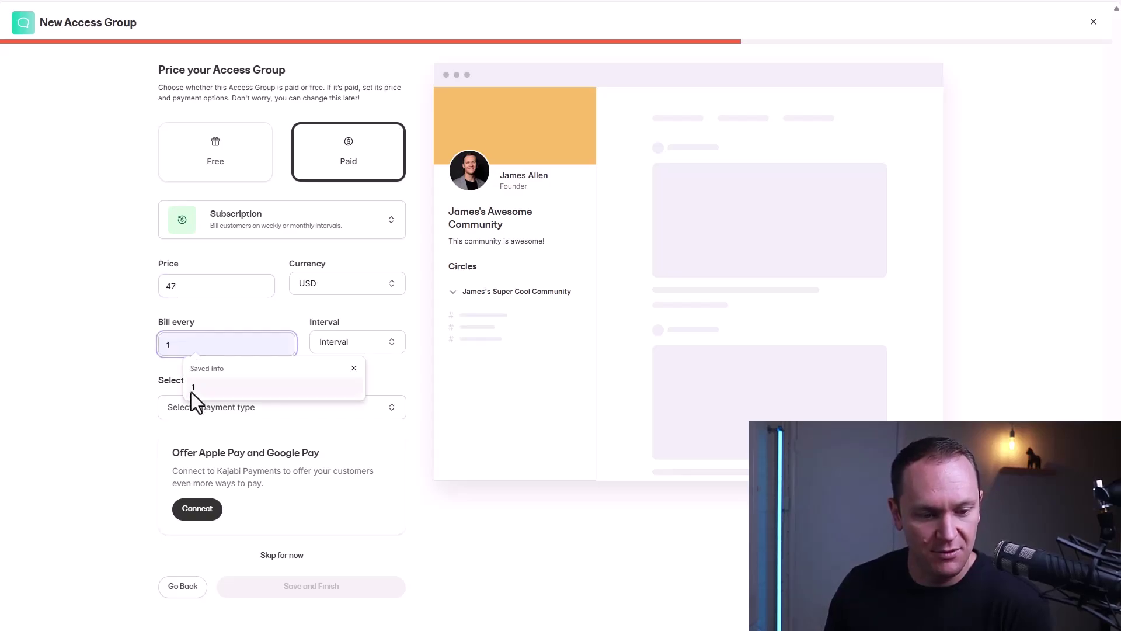
click(364, 349)
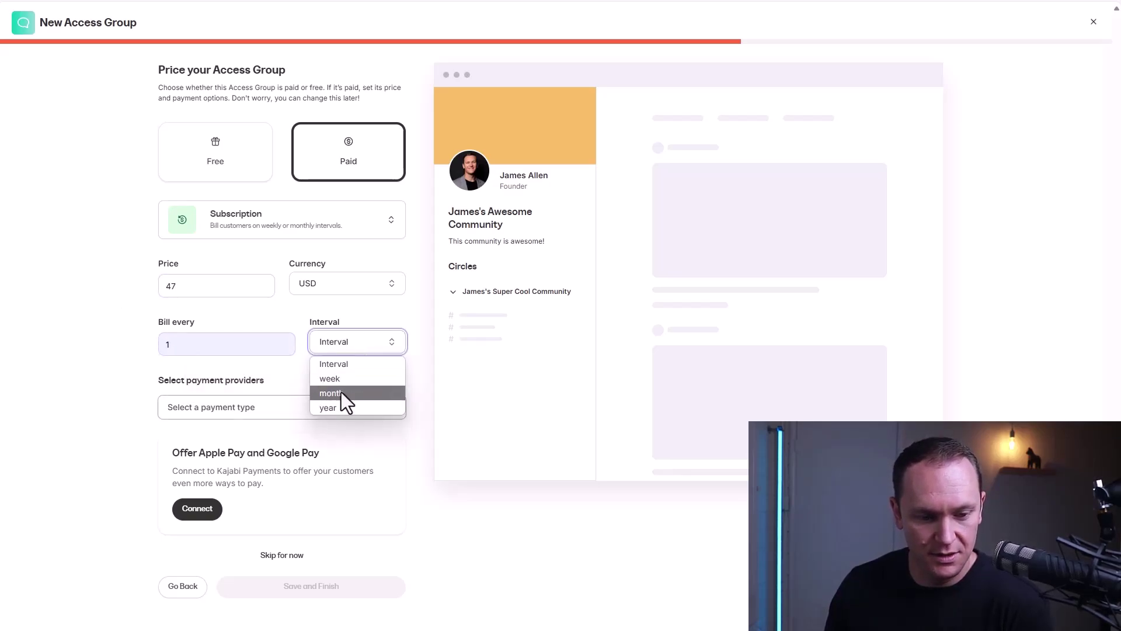
click(325, 392)
click(136, 327)
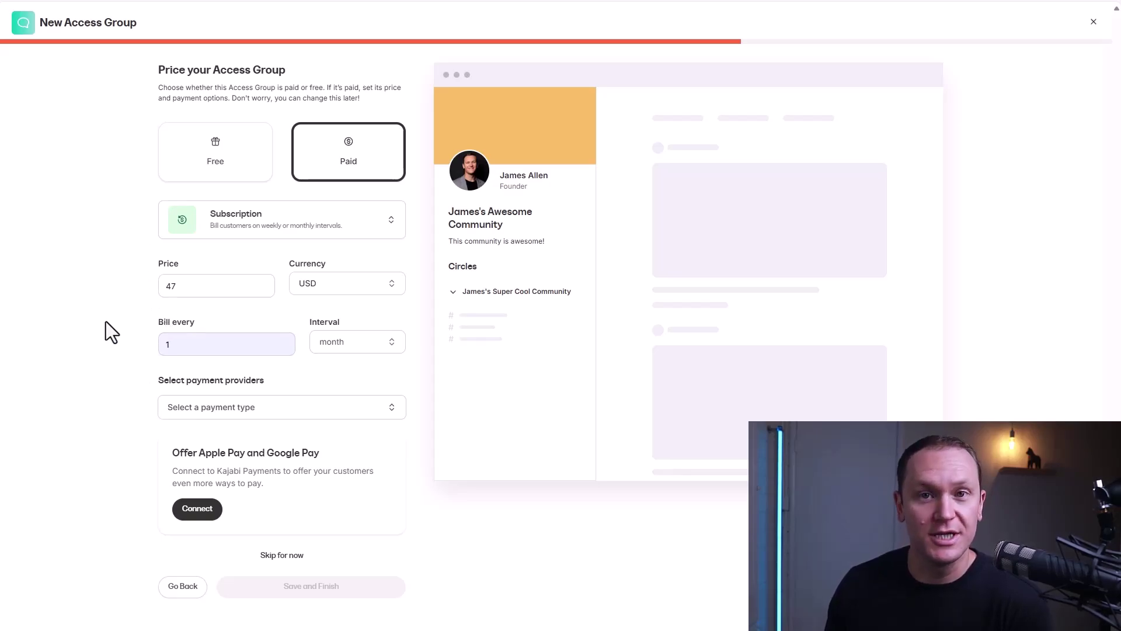
click(346, 349)
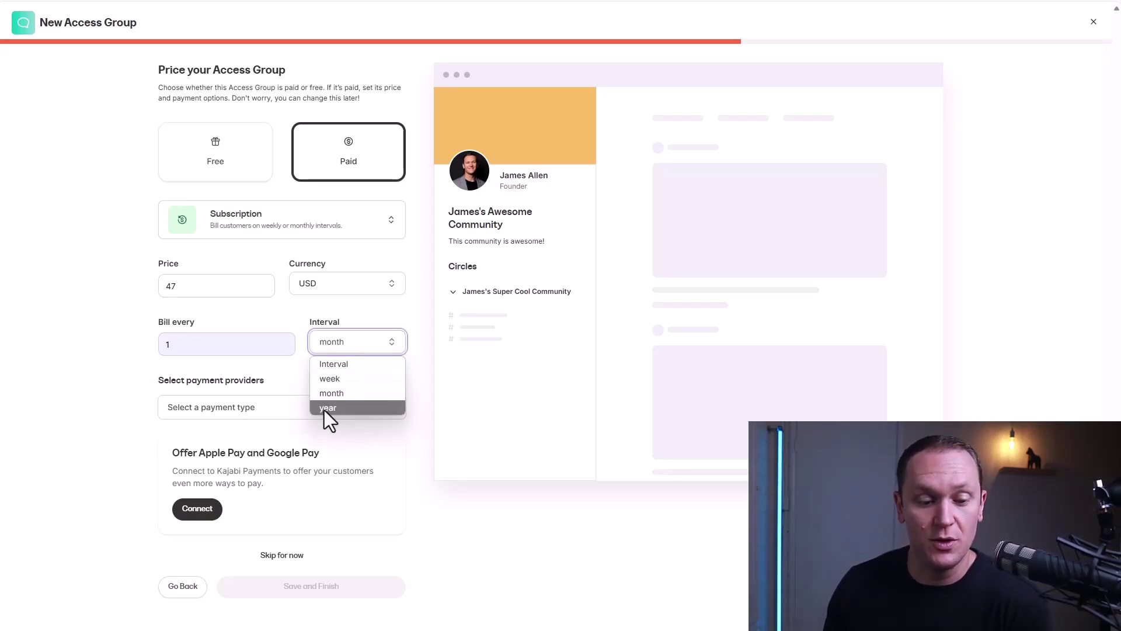
click(61, 313)
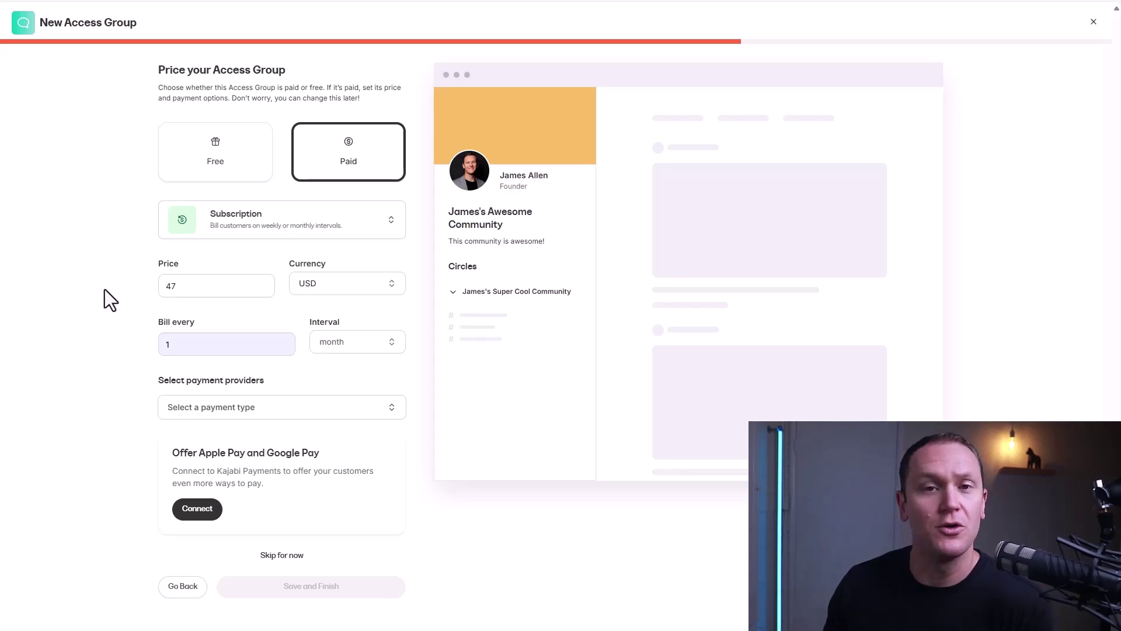
click(333, 286)
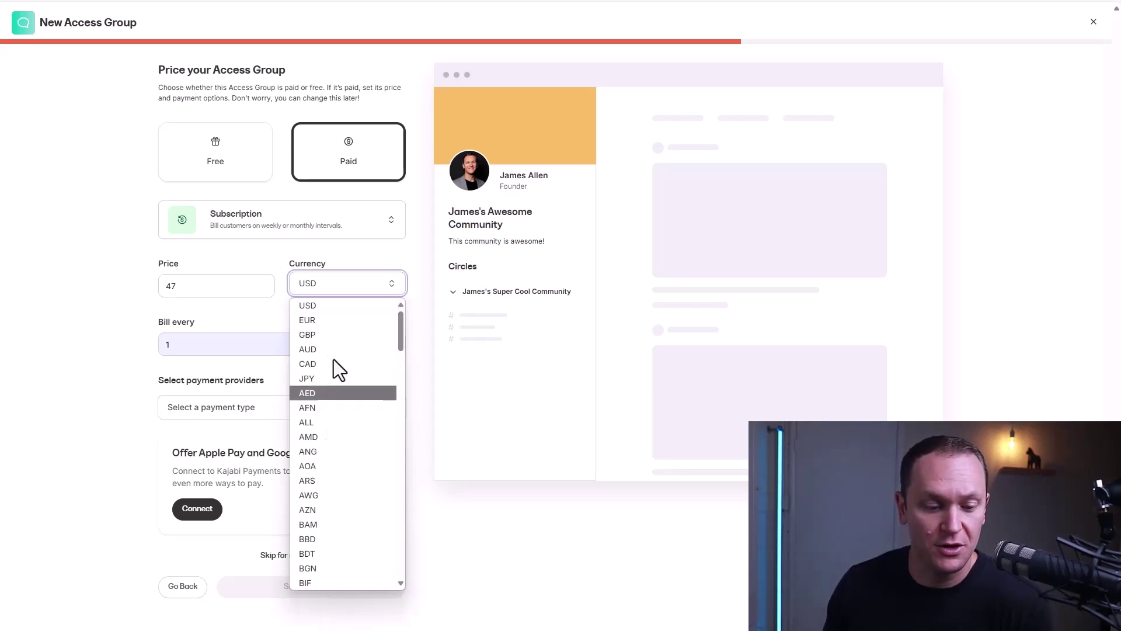
click(103, 240)
- Select Stripe as the payment provider, then save and finish the access group
click(227, 411)
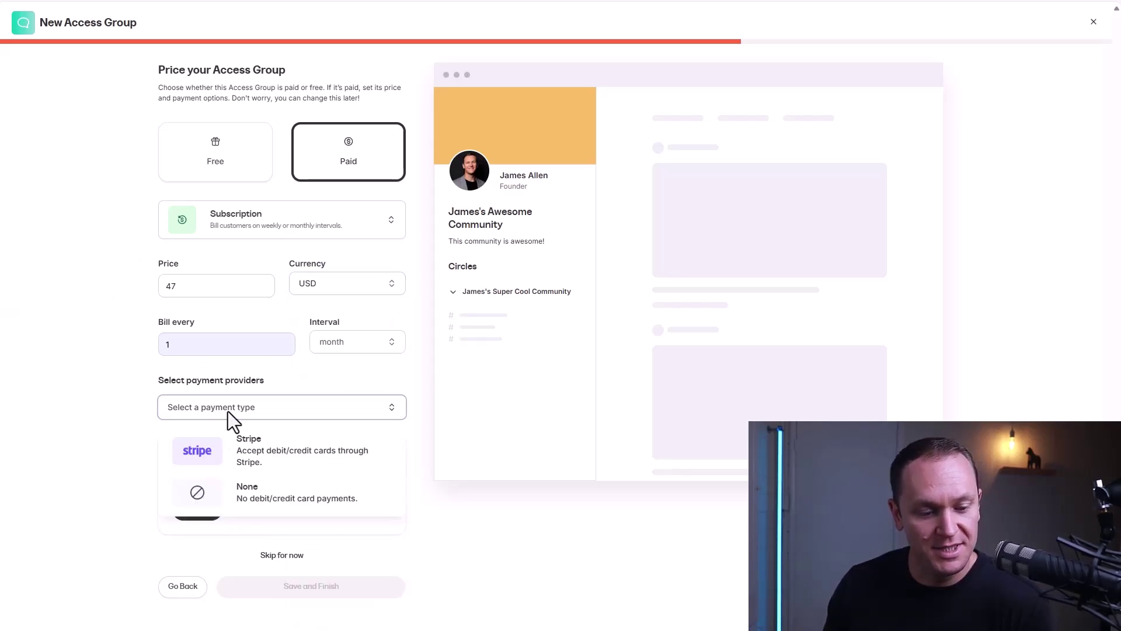
click(286, 458)
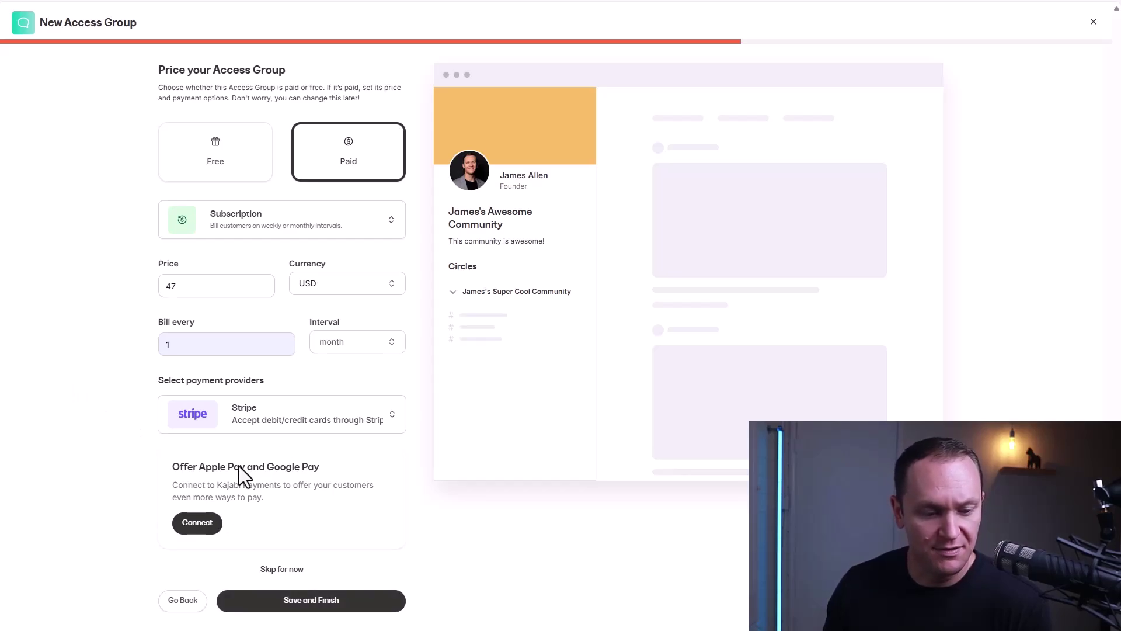
drag(274, 464, 88, 468)
click(88, 467)
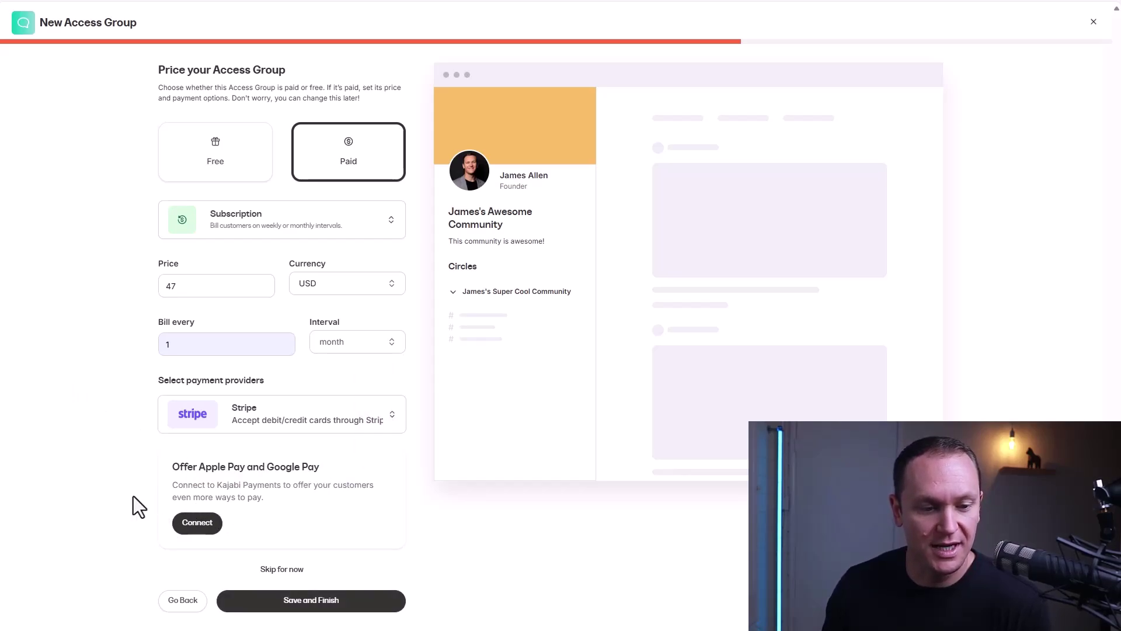
click(290, 601)
- Review the new community's title, its subscription offer and its access groups
drag(283, 85, 505, 73)
click(356, 136)
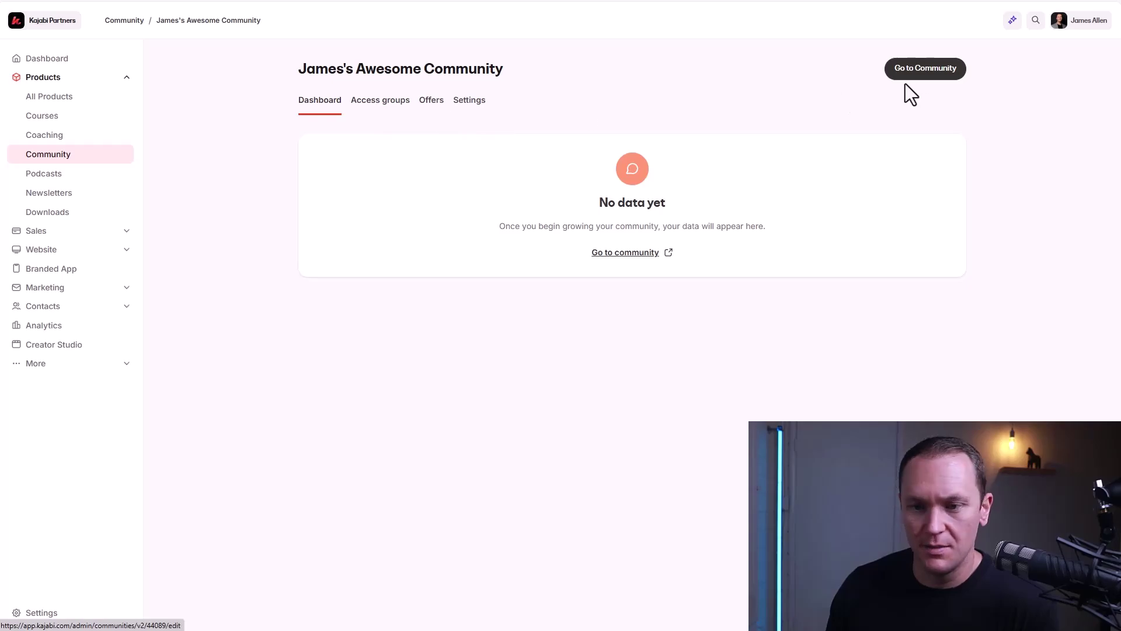
click(432, 103)
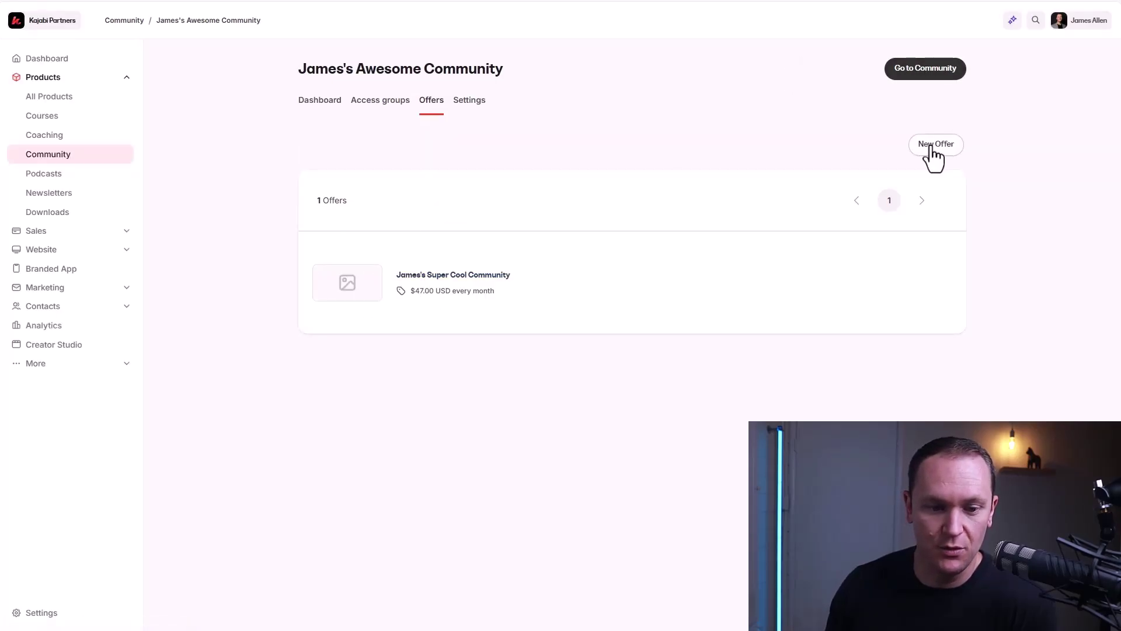
drag(409, 292, 499, 311)
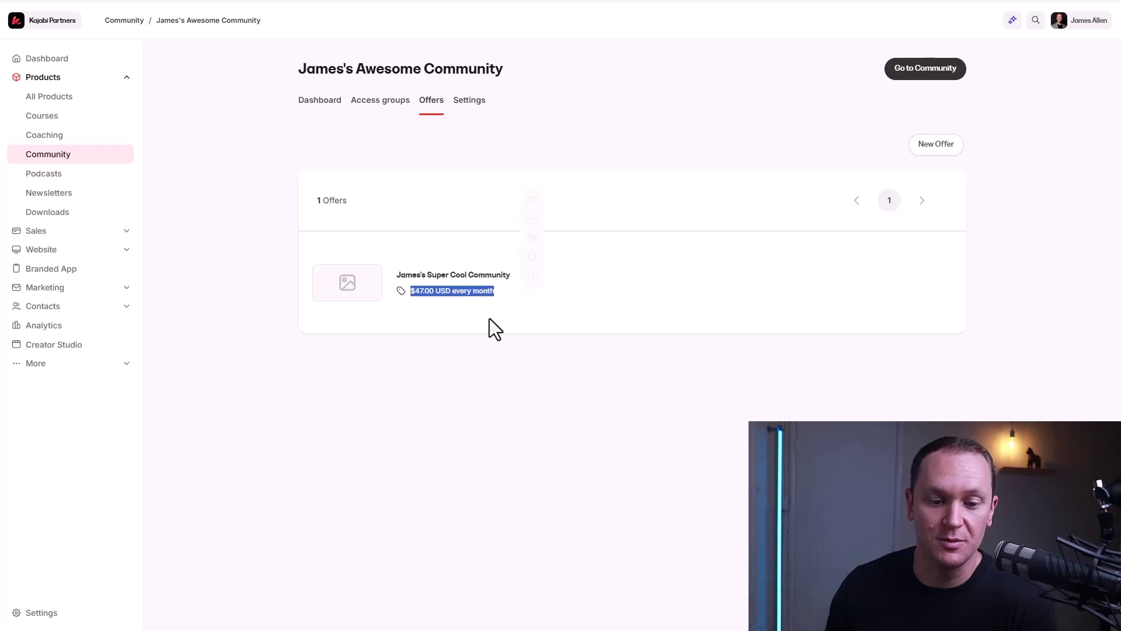
click(202, 205)
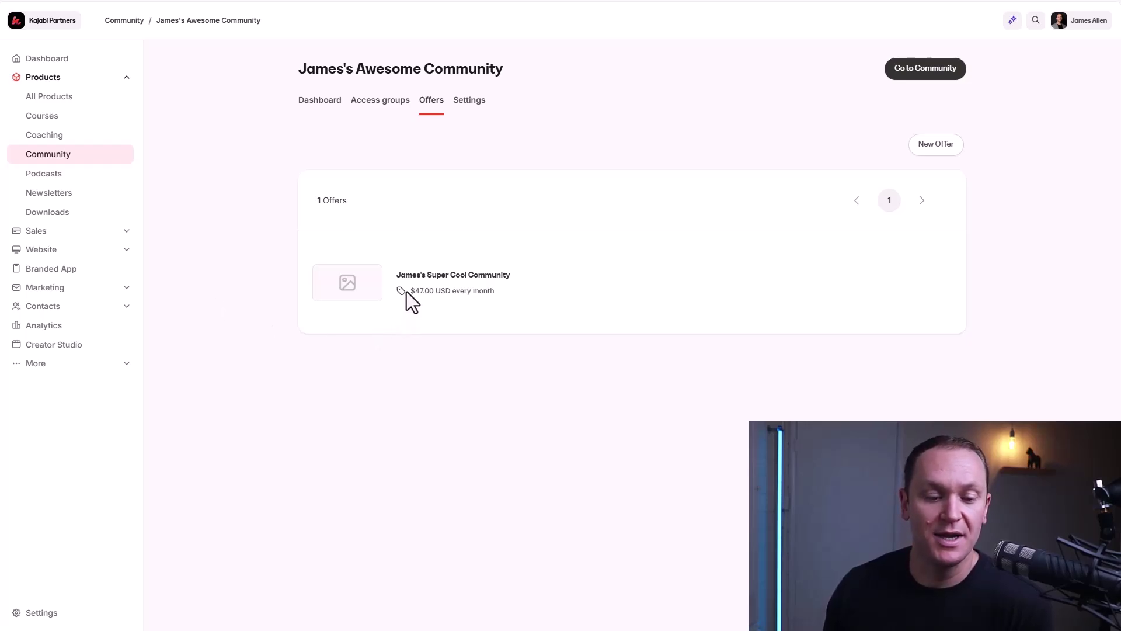
click(231, 230)
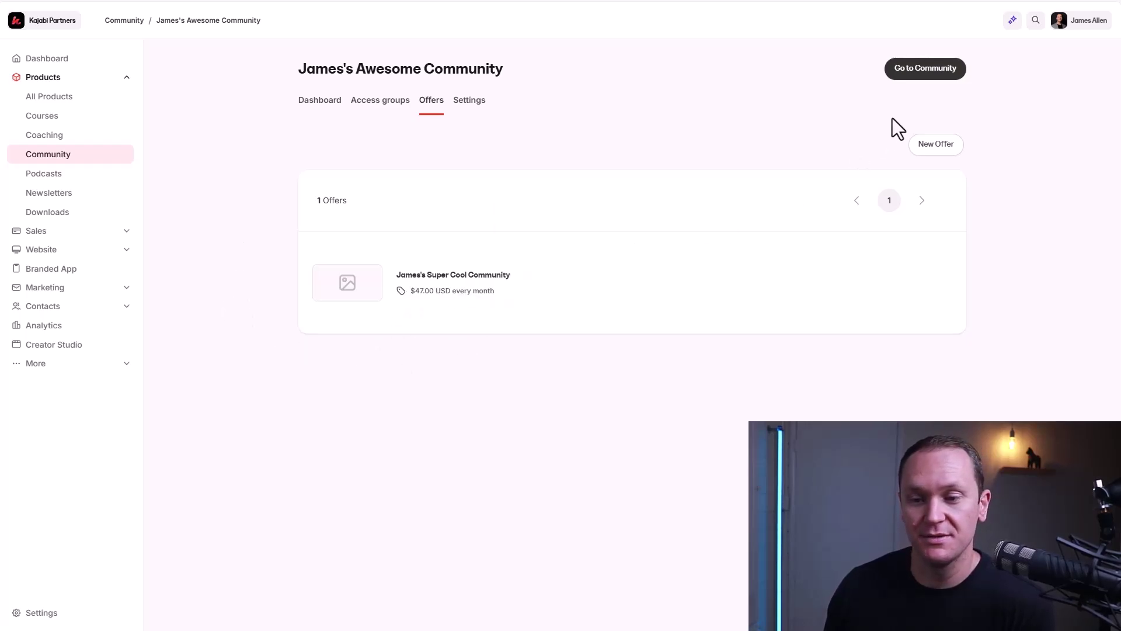
click(303, 108)
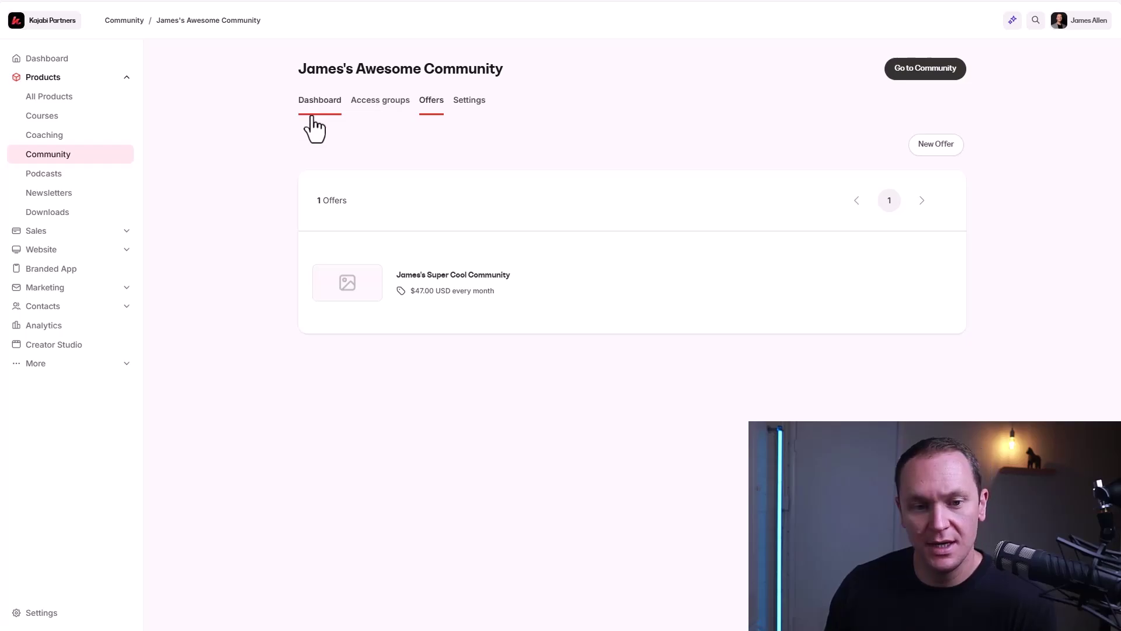
click(383, 110)
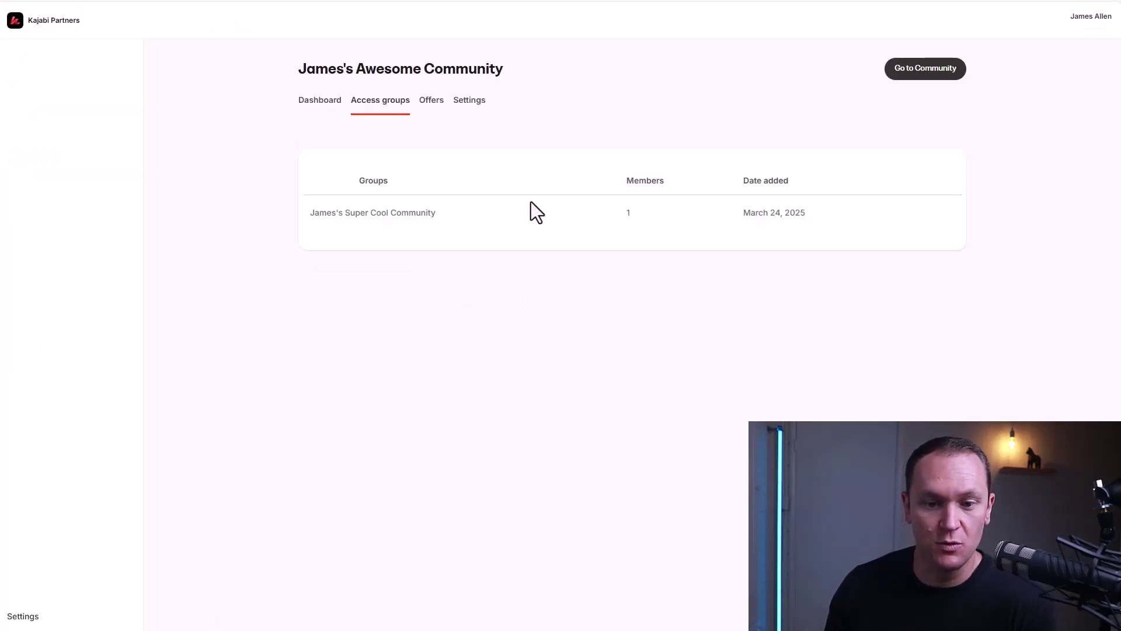
- Open the community's settings and examine the title, description and cover image fields
click(480, 104)
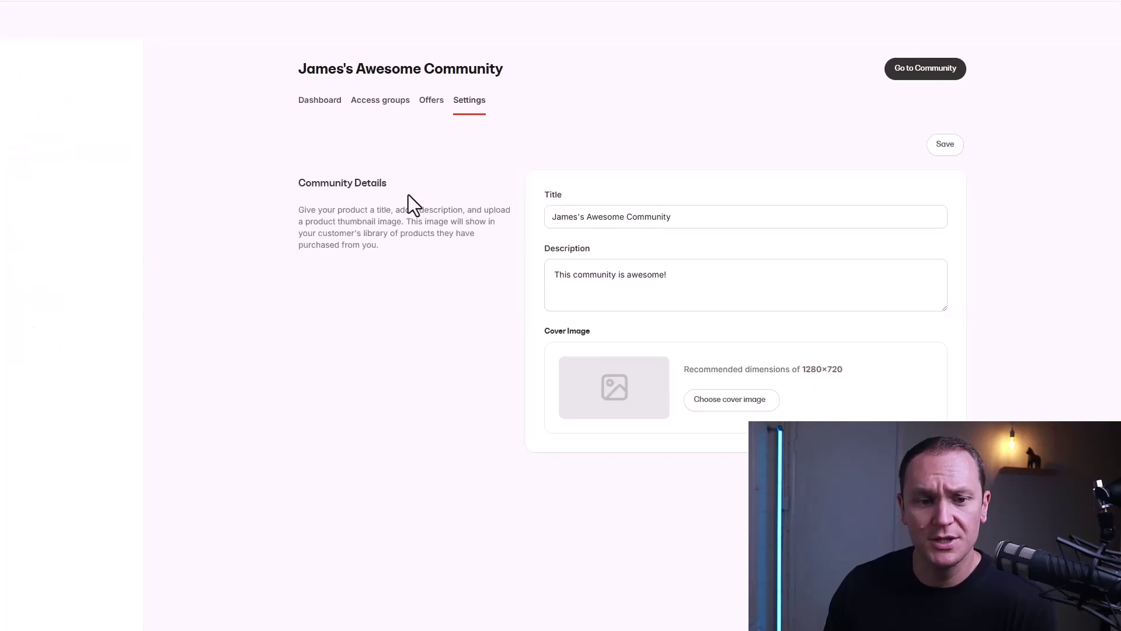
drag(691, 217, 413, 320)
drag(708, 282, 468, 280)
click(457, 321)
drag(543, 331, 605, 335)
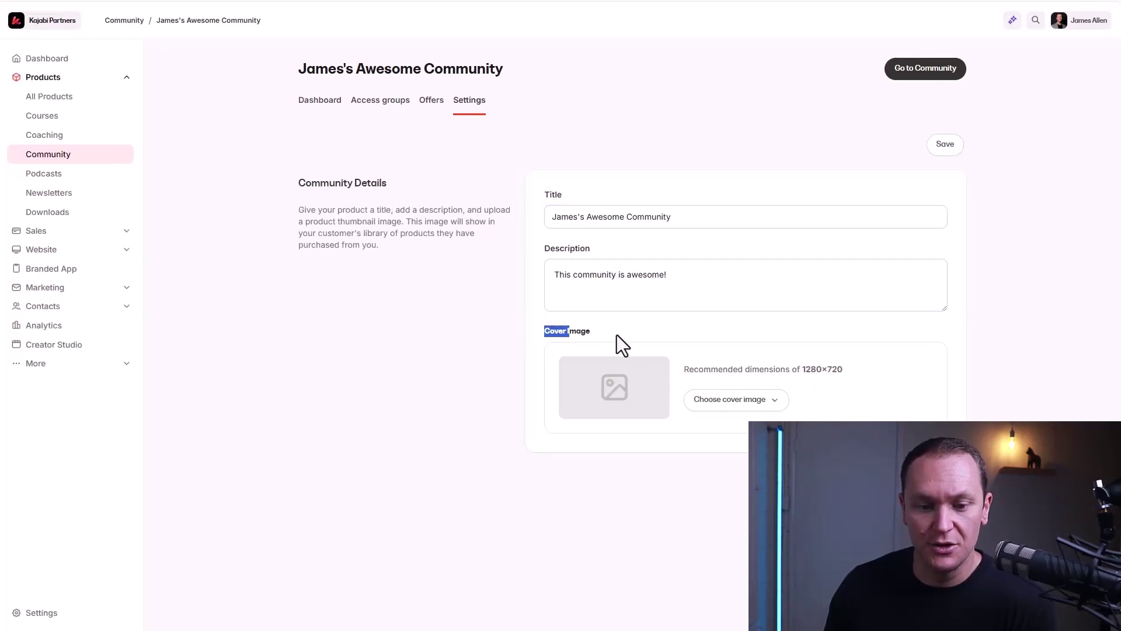
- Check the file source options and the recommended dimensions for the community's cover image
click(677, 356)
click(775, 409)
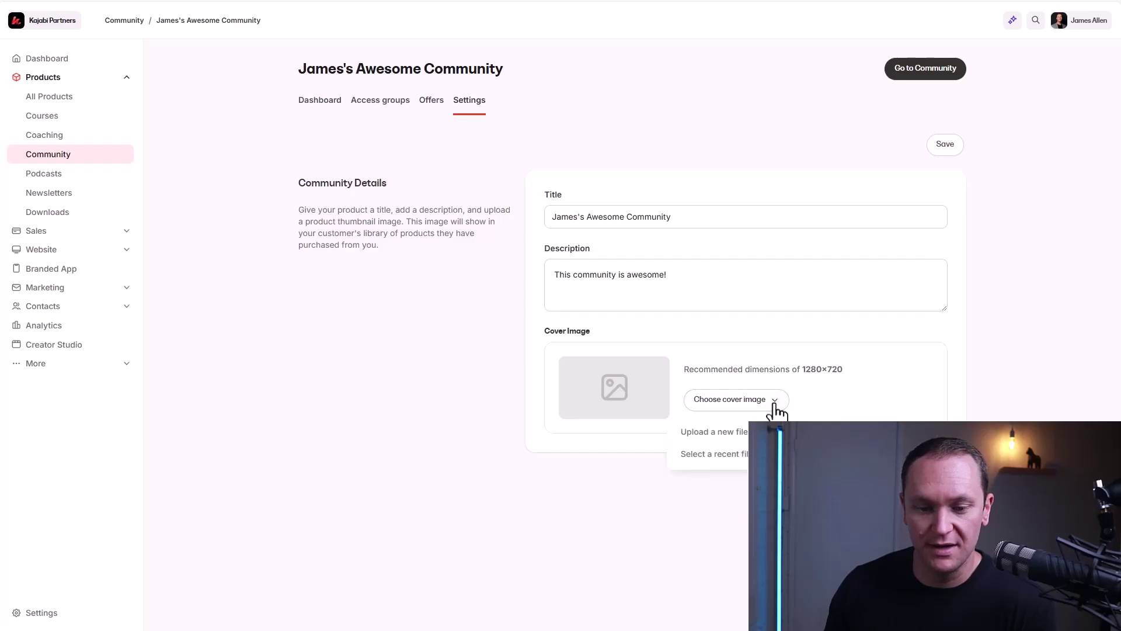
click(1008, 402)
drag(800, 369, 843, 369)
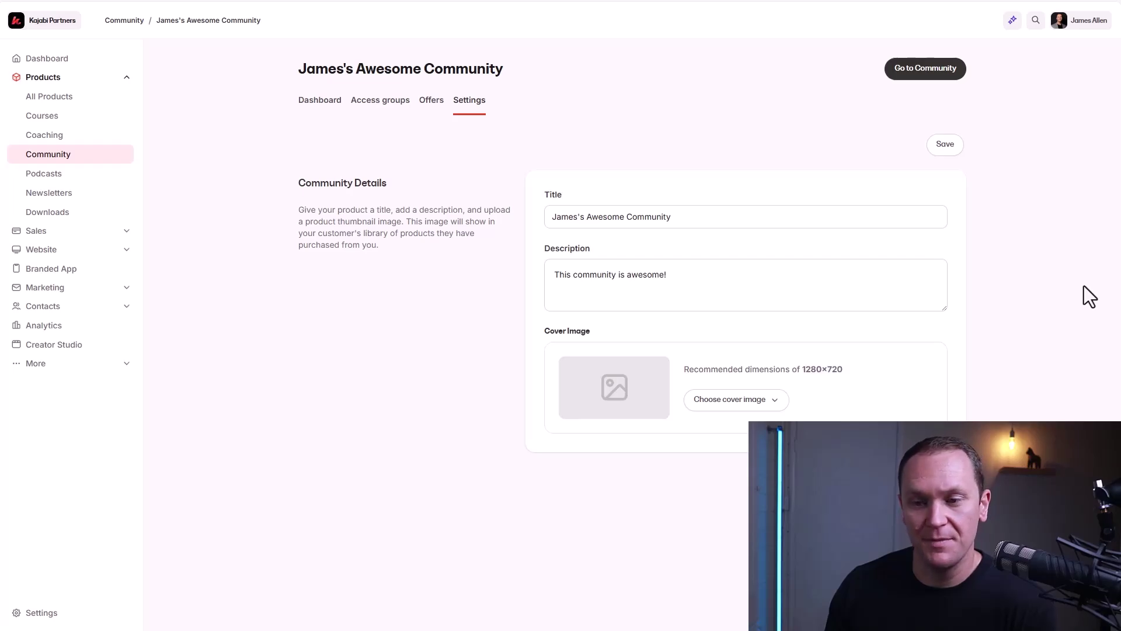
- Go to the community's feed, start adding a cover photo and check its recommended size
click(937, 75)
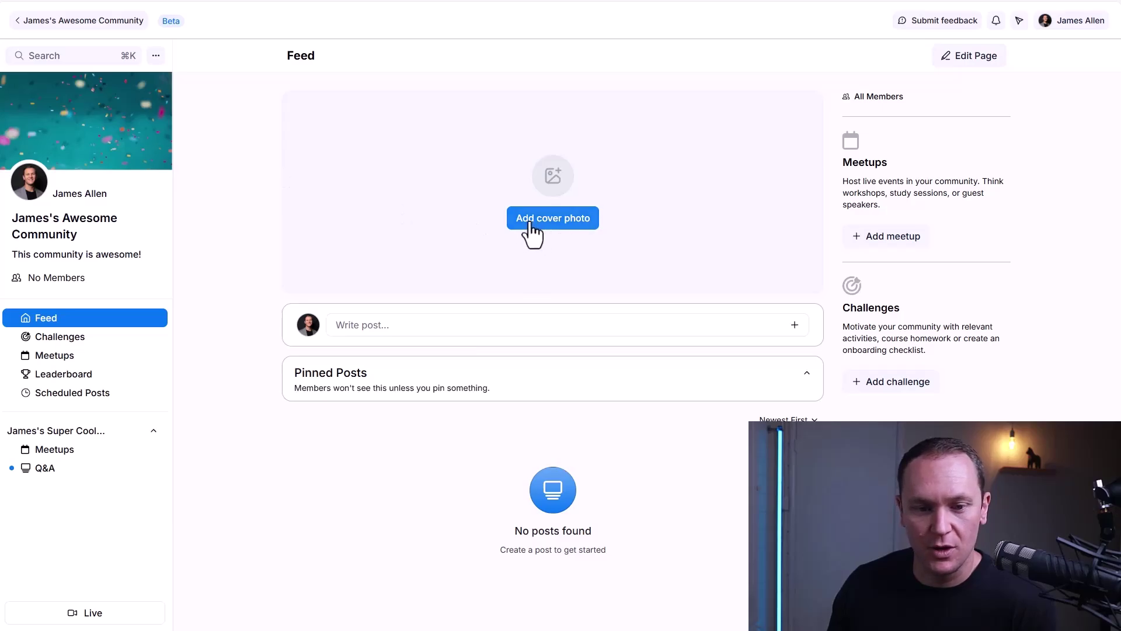
click(569, 231)
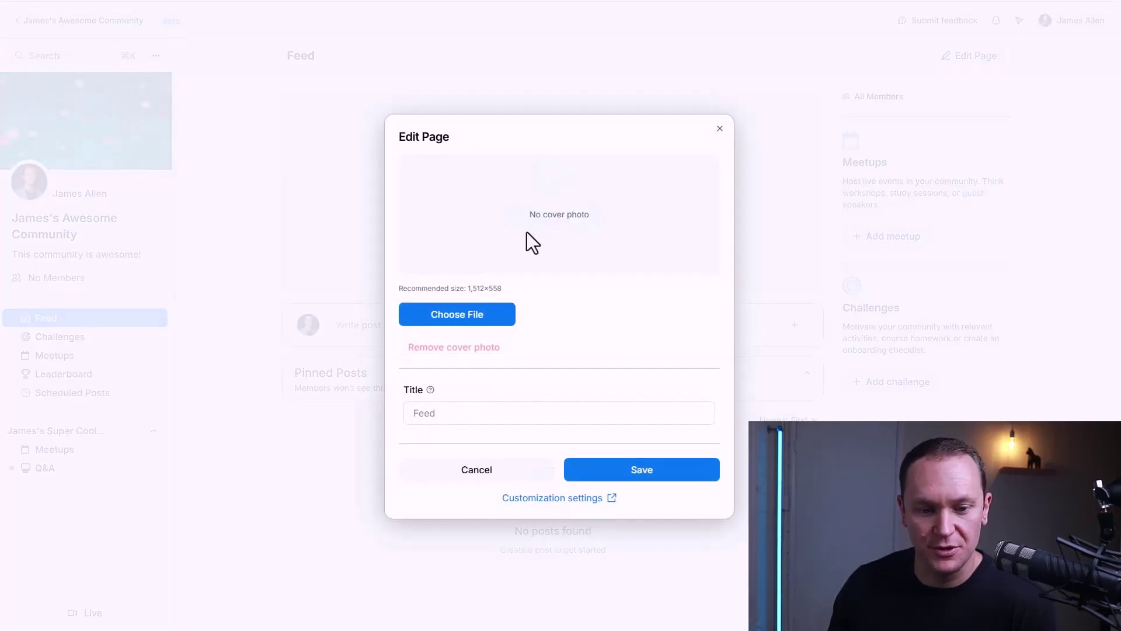
drag(398, 292, 500, 290)
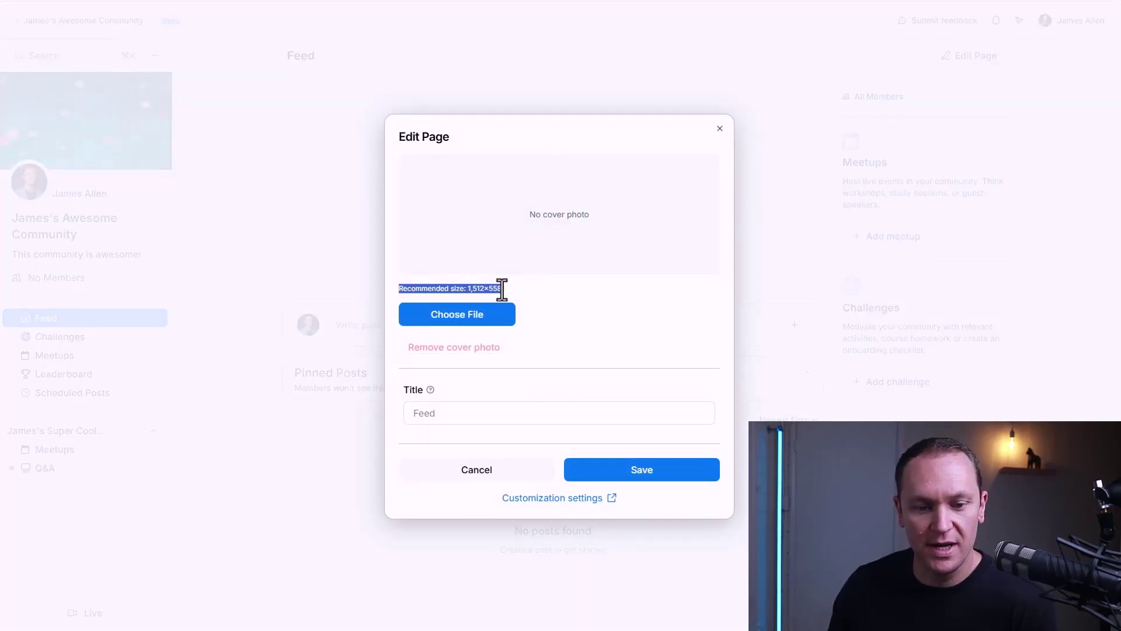
click(587, 307)
- Open Canva in a new browser tab and create a custom-size design of 1512 × 558 px
key(ctrl+t)
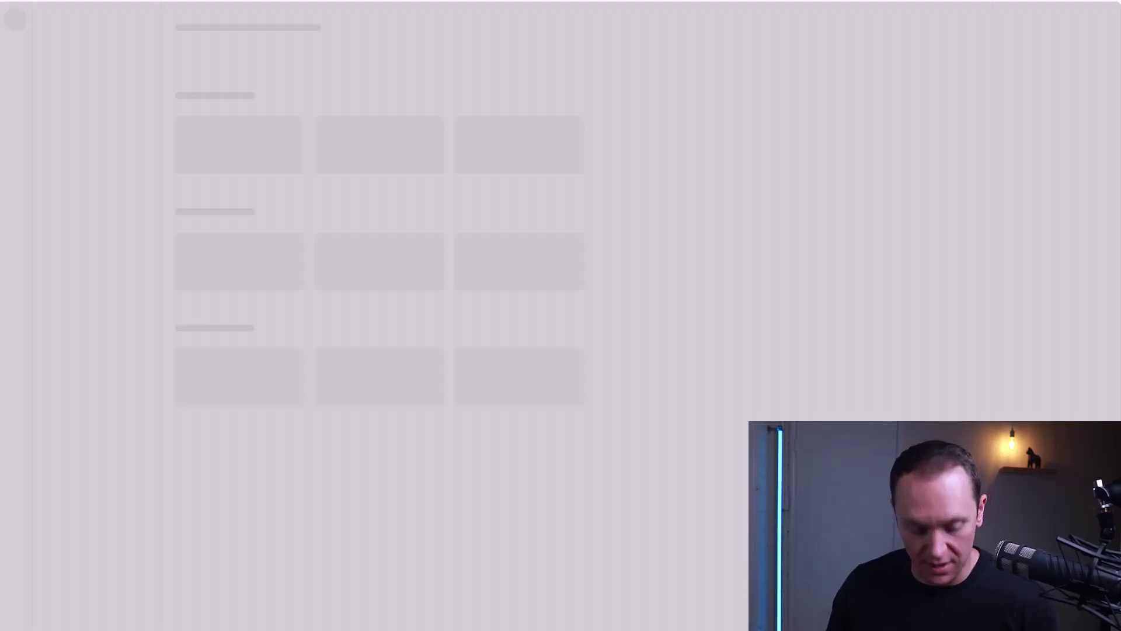
text(canva)
key(Return)
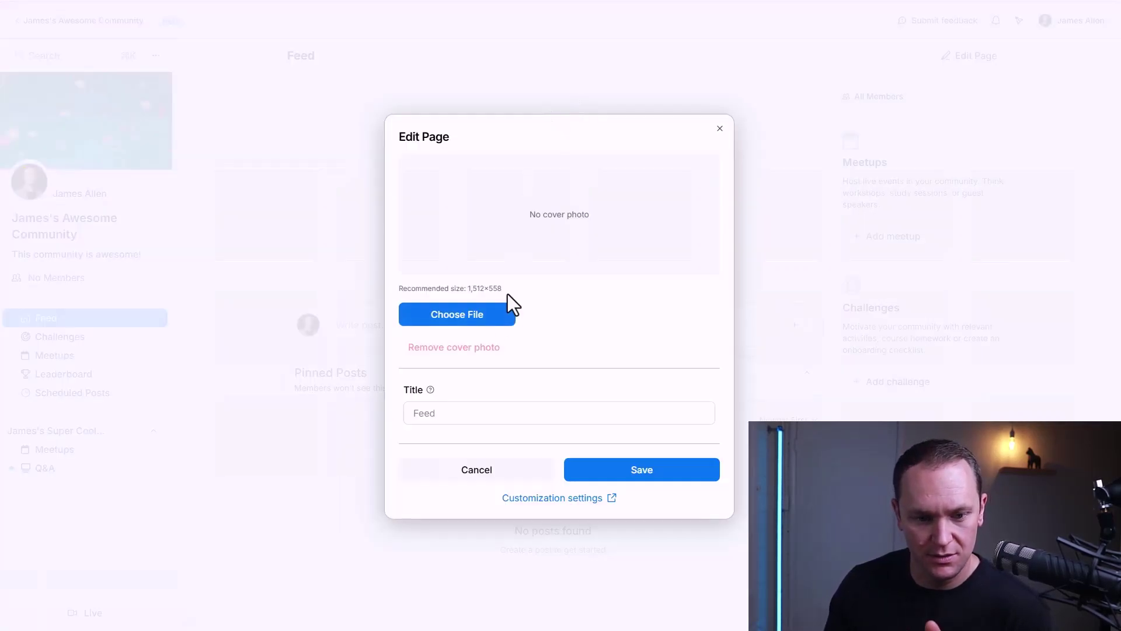
drag(502, 288, 473, 290)
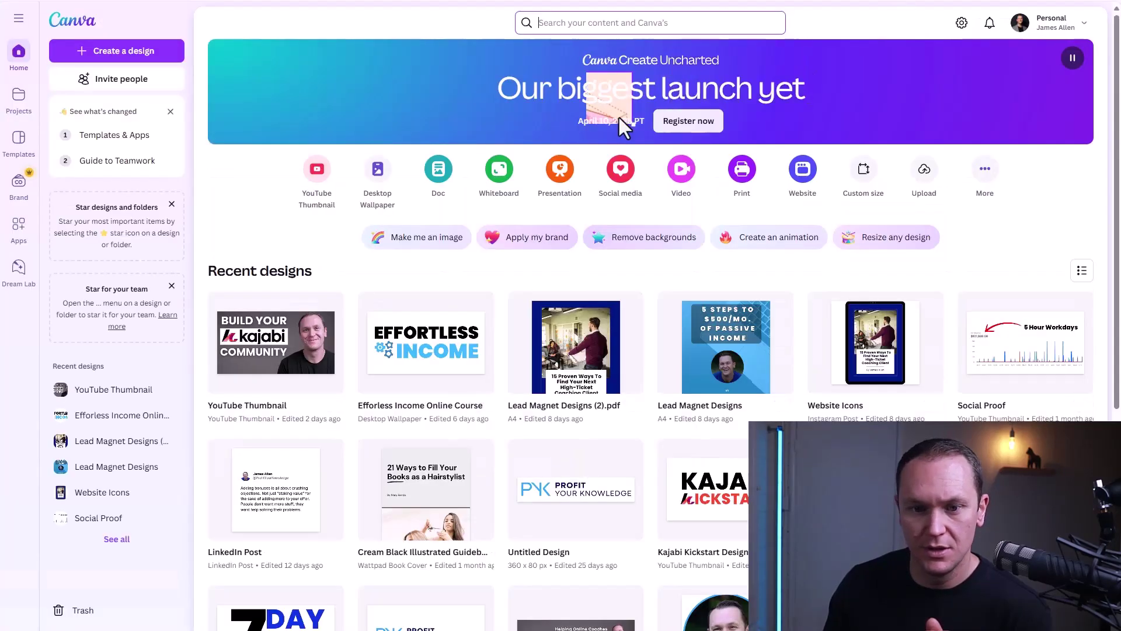
click(128, 55)
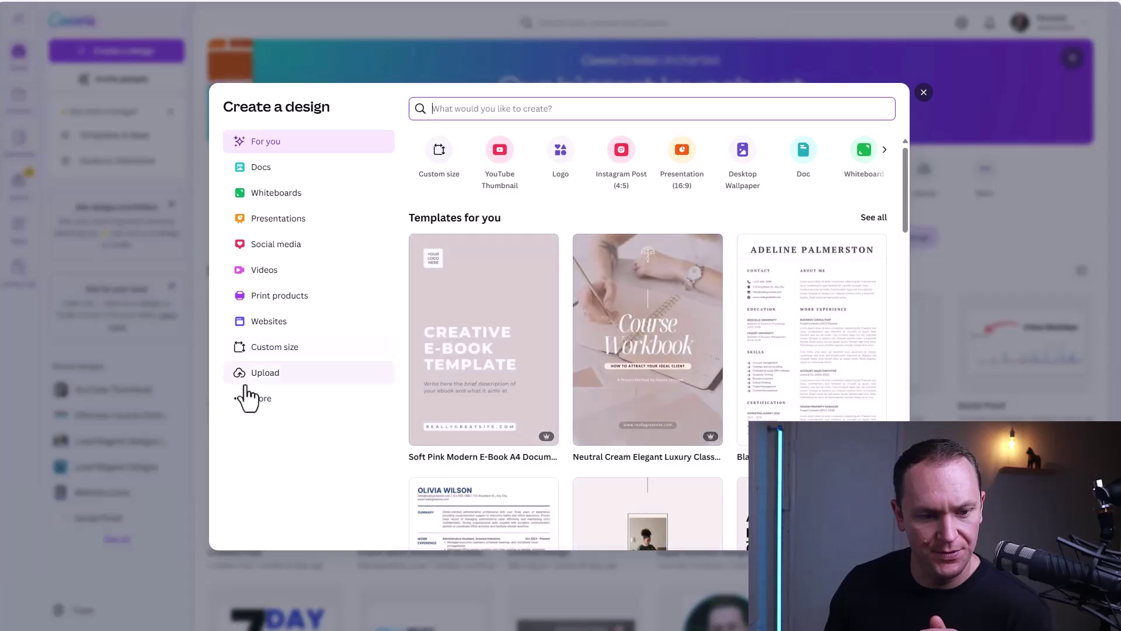
click(252, 348)
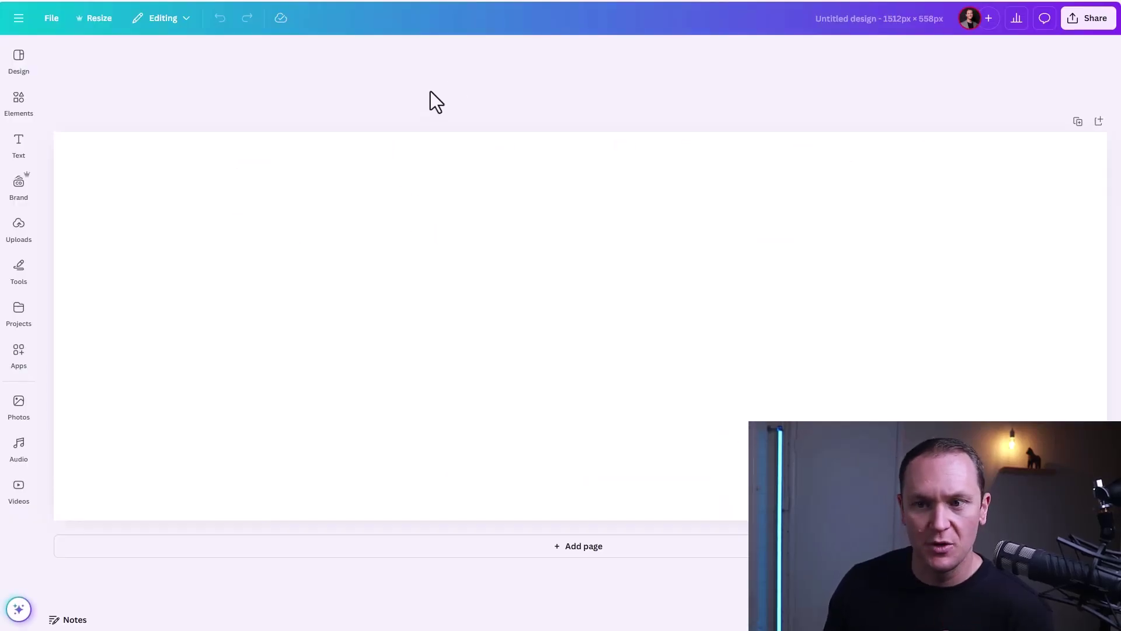
- Apply the black flatlay "Born to hustle." Facebook cover template to the blank design and download it as a PNG at size 1
click(381, 220)
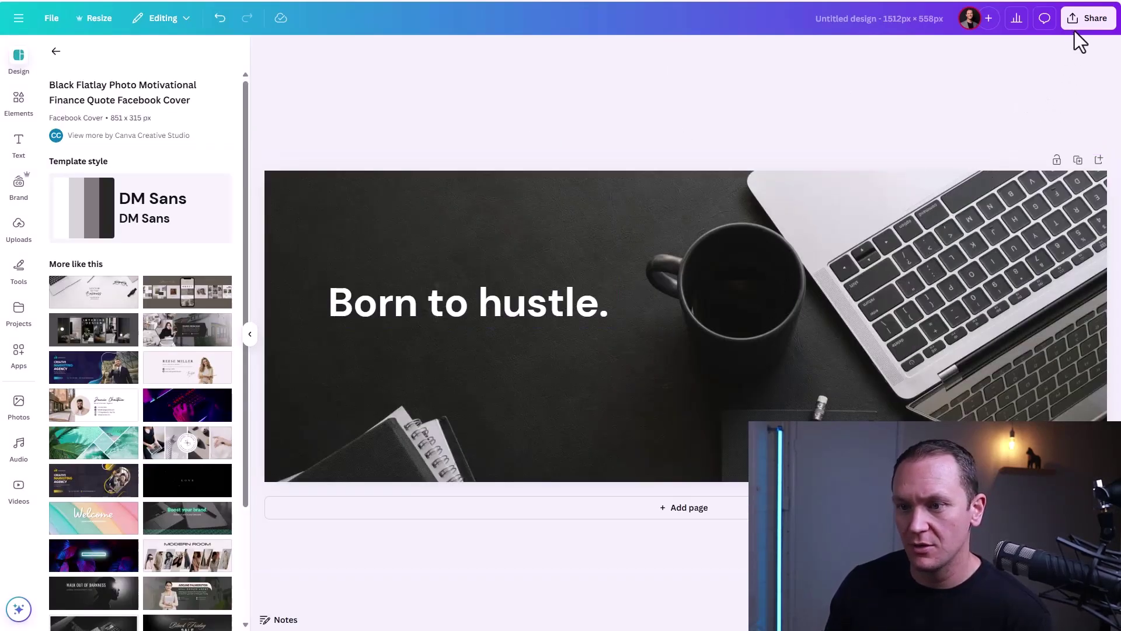
click(1087, 18)
click(909, 253)
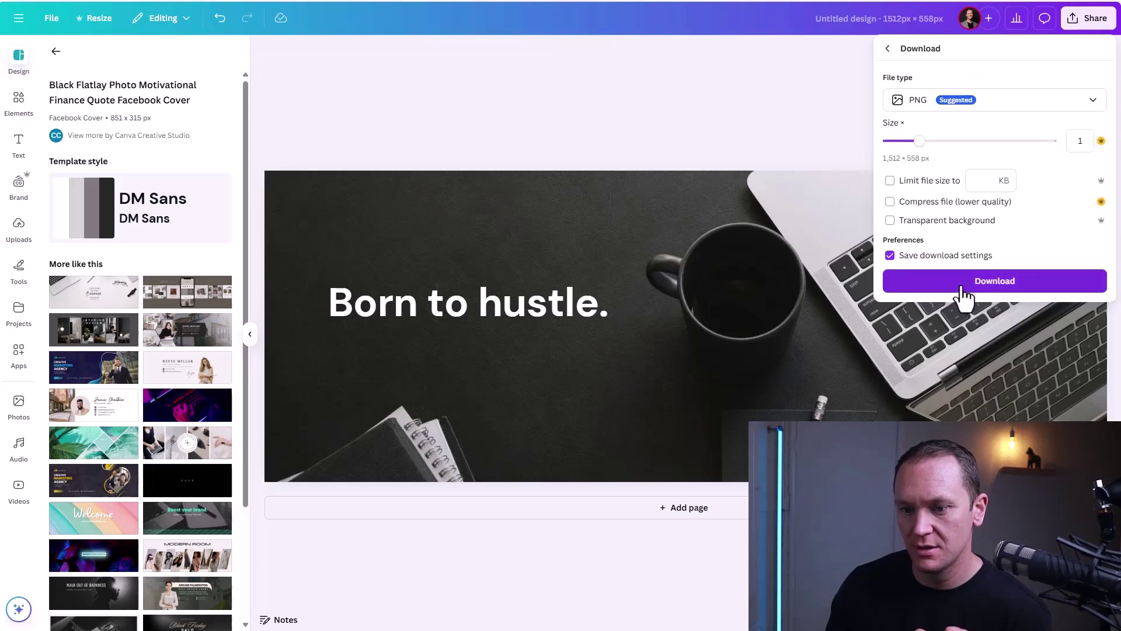
click(960, 282)
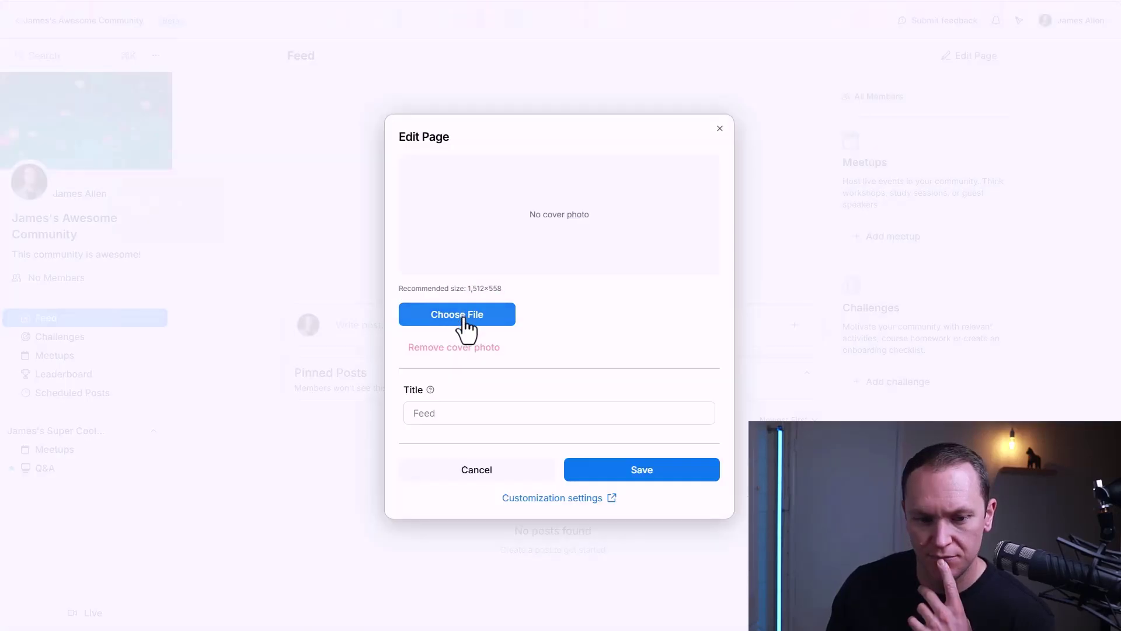
- Back in Kajabi, upload the downloaded "Born to hustle." image as the feed's cover photo and save the page
click(464, 318)
double_click(154, 48)
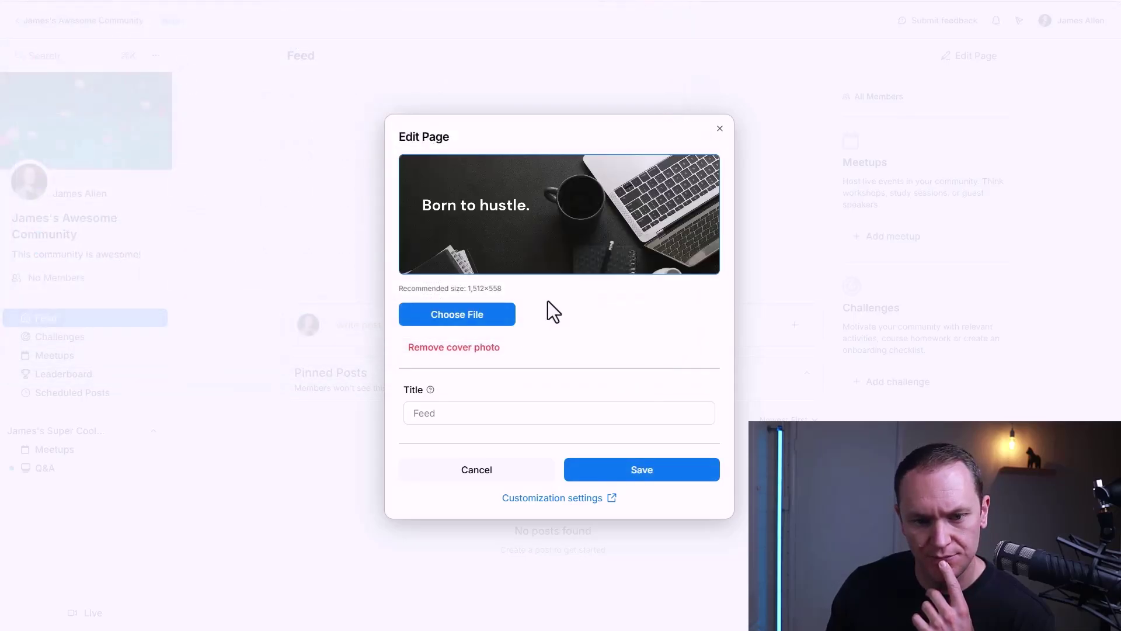
click(606, 474)
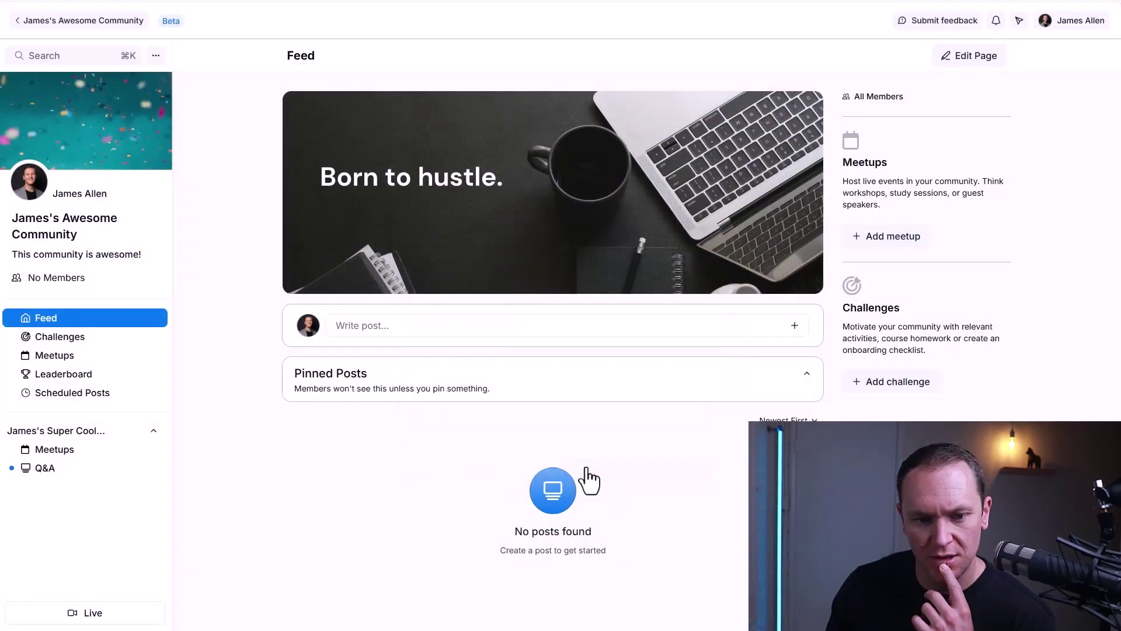
mouse_move(732, 225)
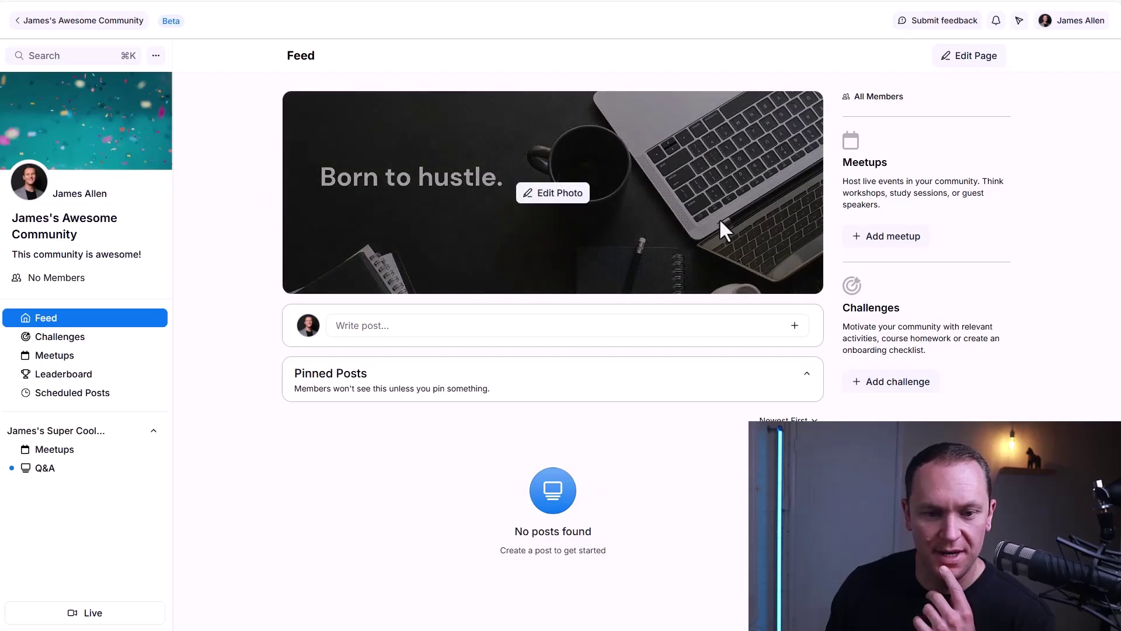
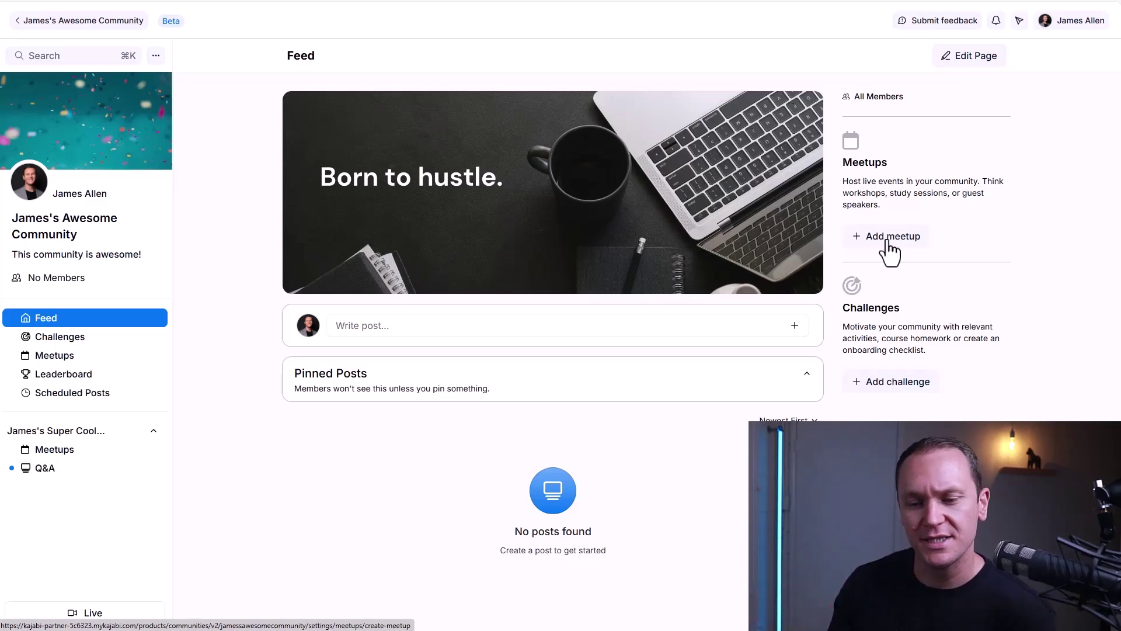
- Add a new meetup to the community with the title "Monthly Q&A"
click(888, 242)
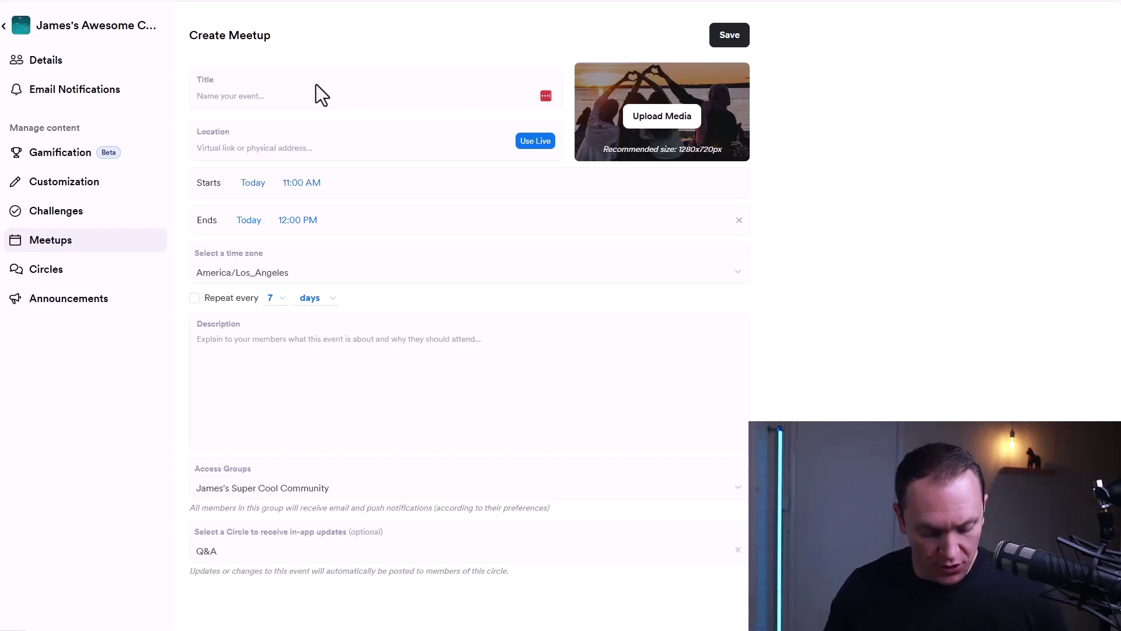
text(Monthly )
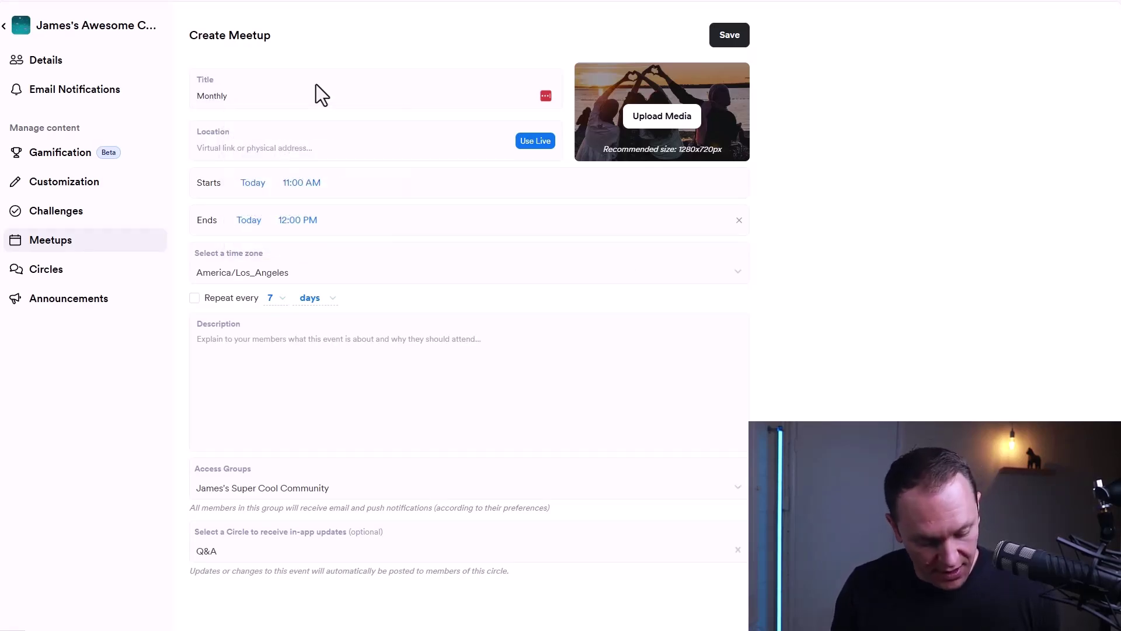
text(Q&A)
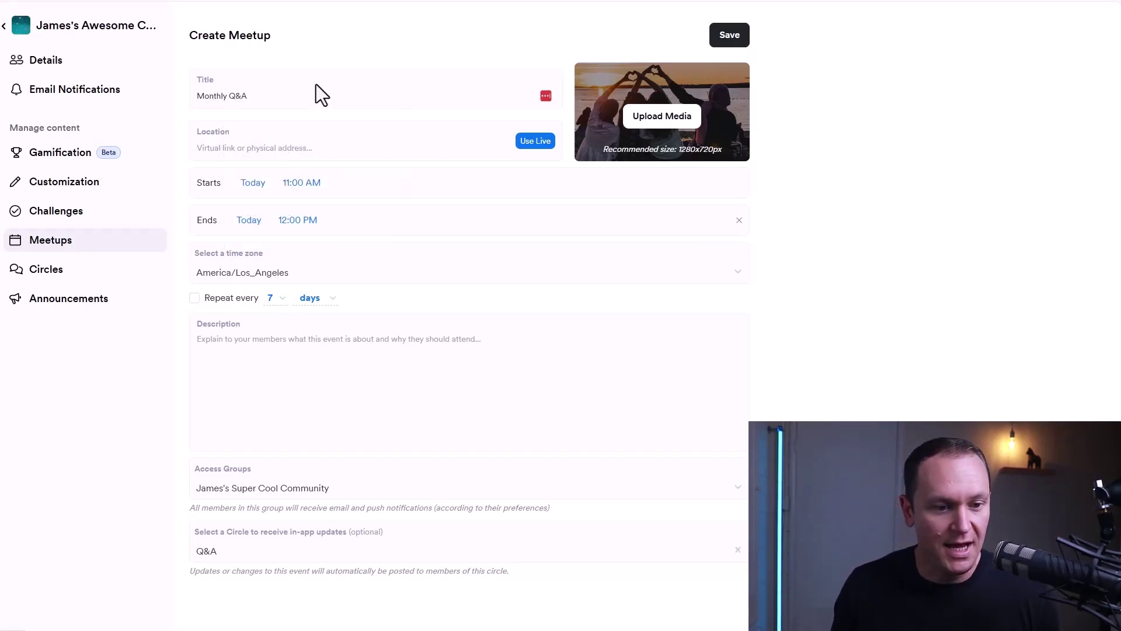
- Review the Live hosting choices for the meetup's location and create a private room for it
click(326, 149)
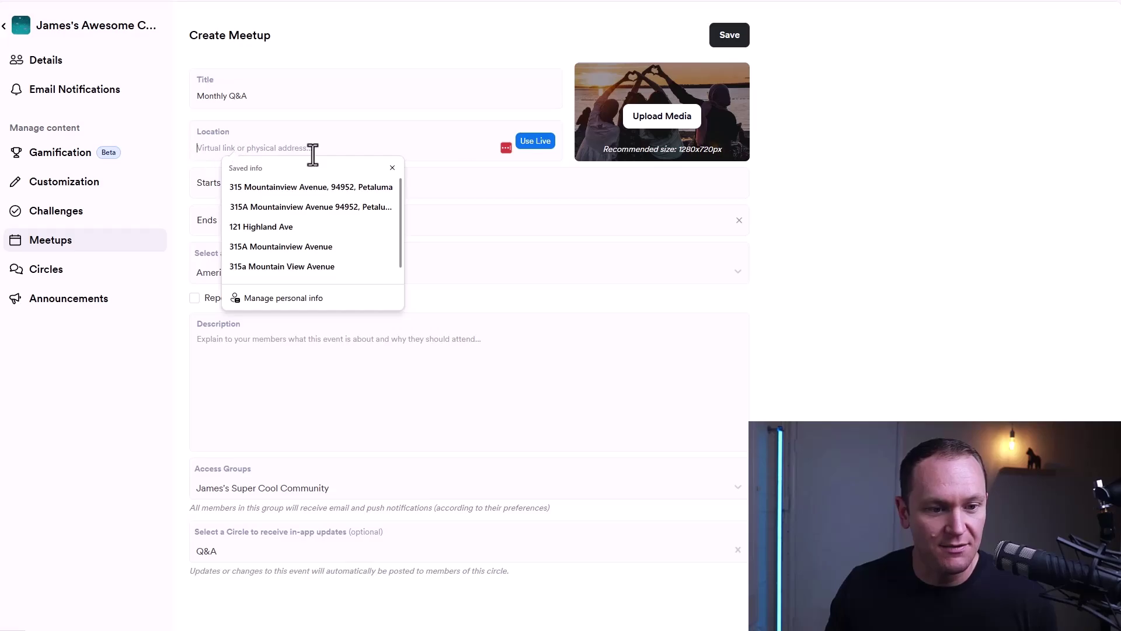
click(506, 34)
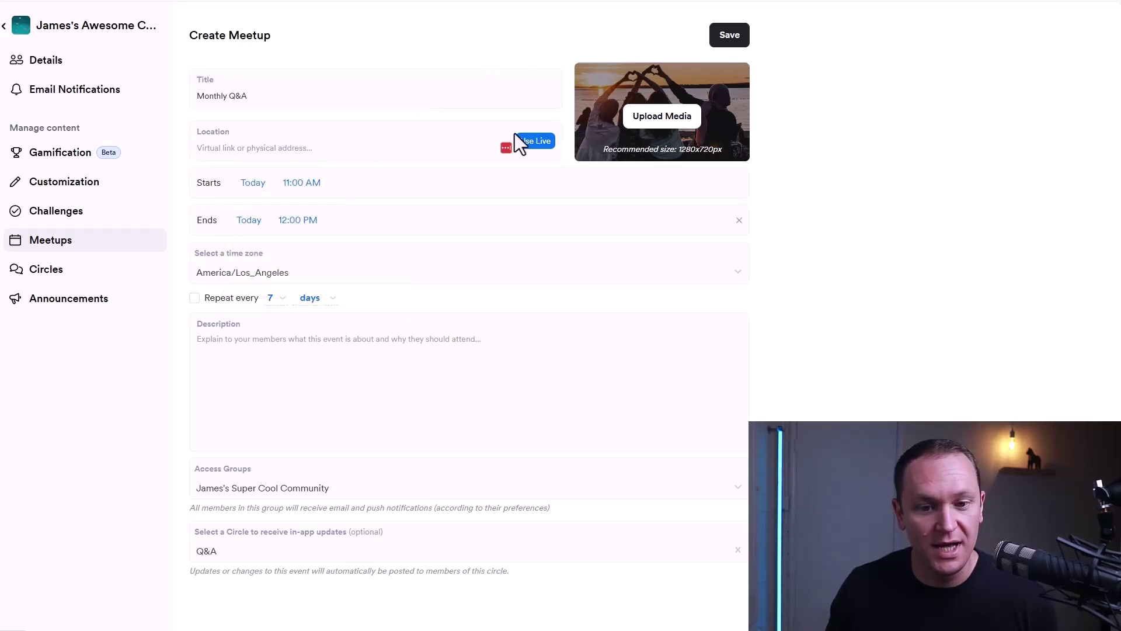
click(529, 144)
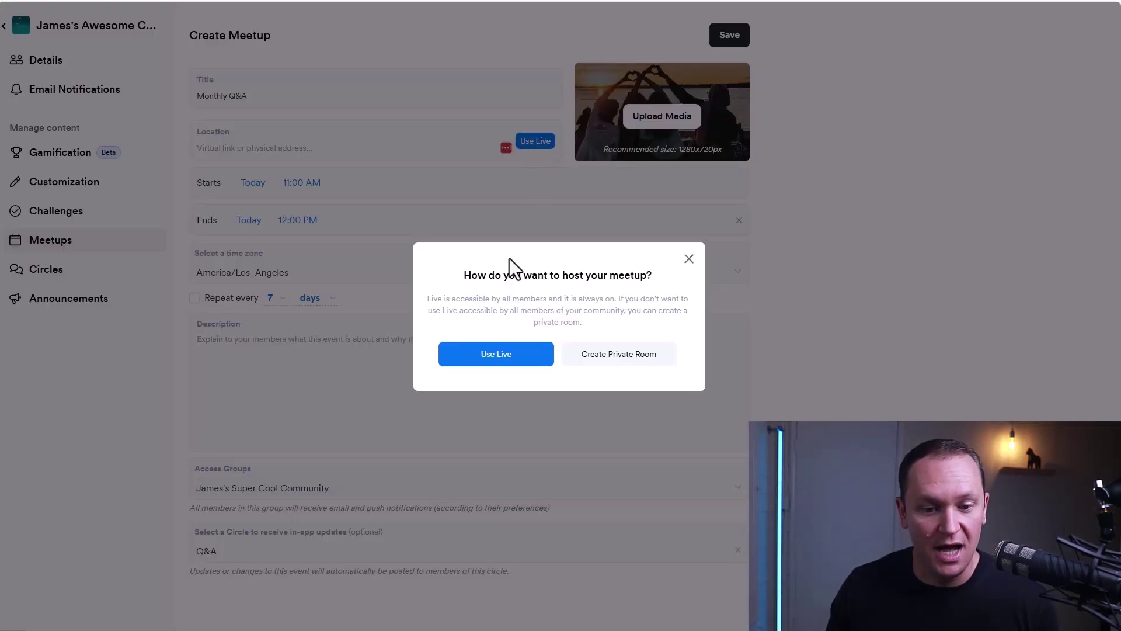
drag(448, 274, 670, 275)
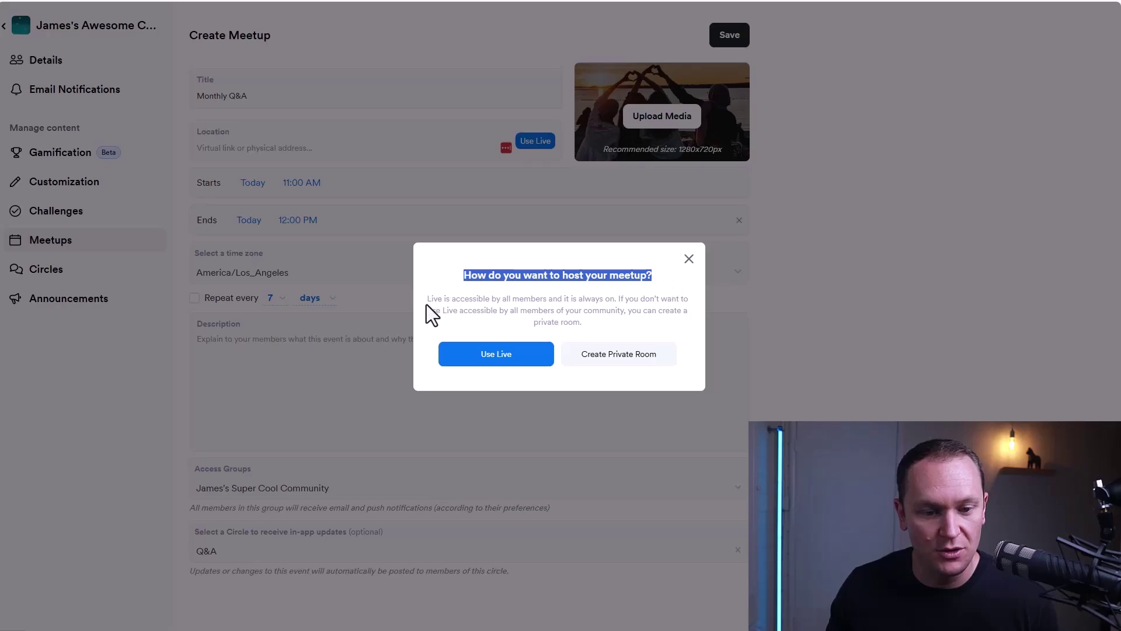
drag(427, 299, 656, 333)
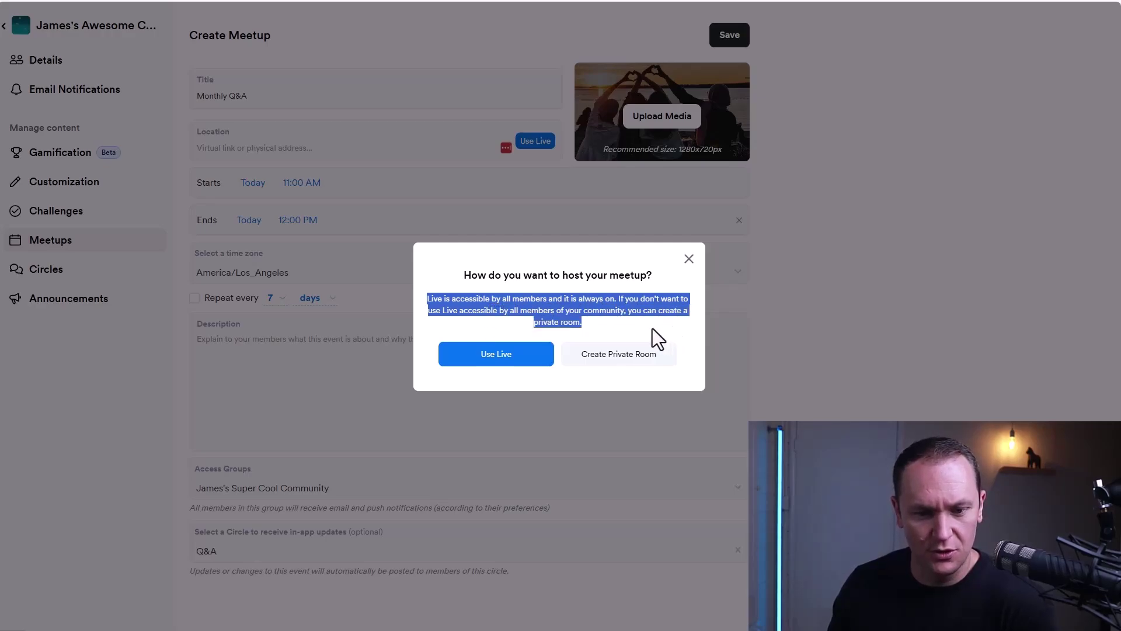
click(654, 330)
click(612, 359)
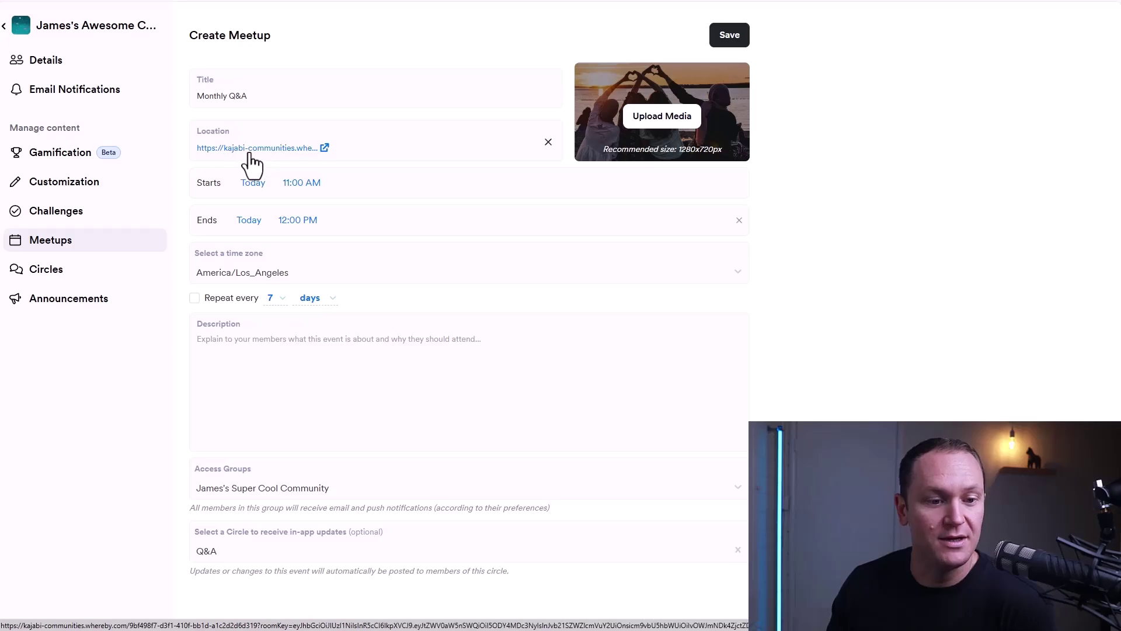
- Enter the meetup's private room from its location link, allowing microphone and camera access and skipping the pre-call test
click(325, 148)
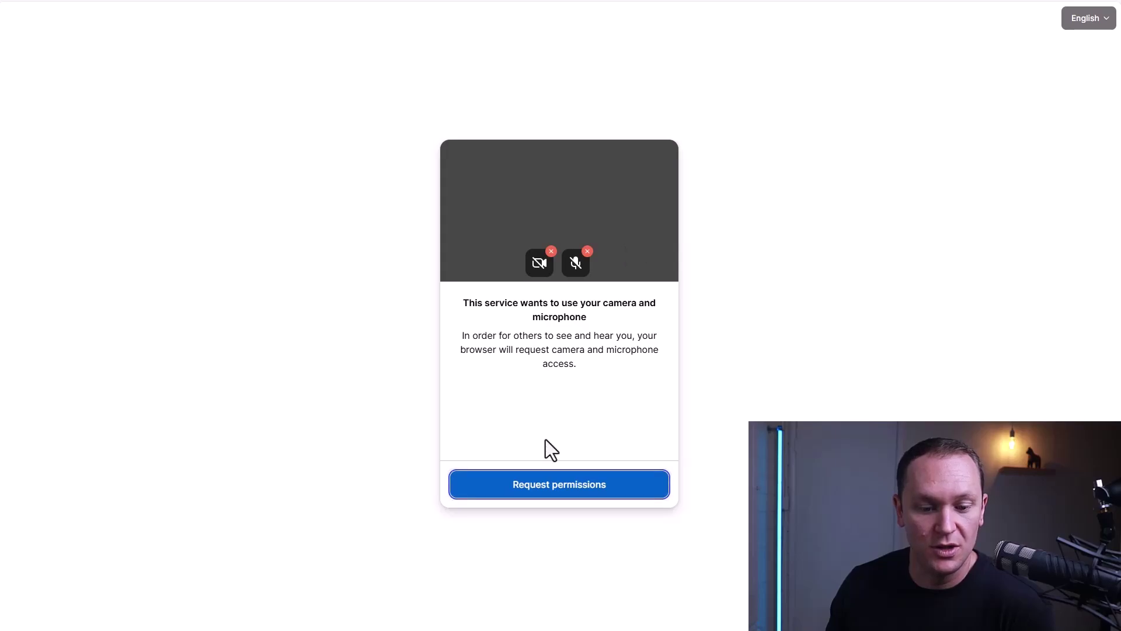
click(528, 494)
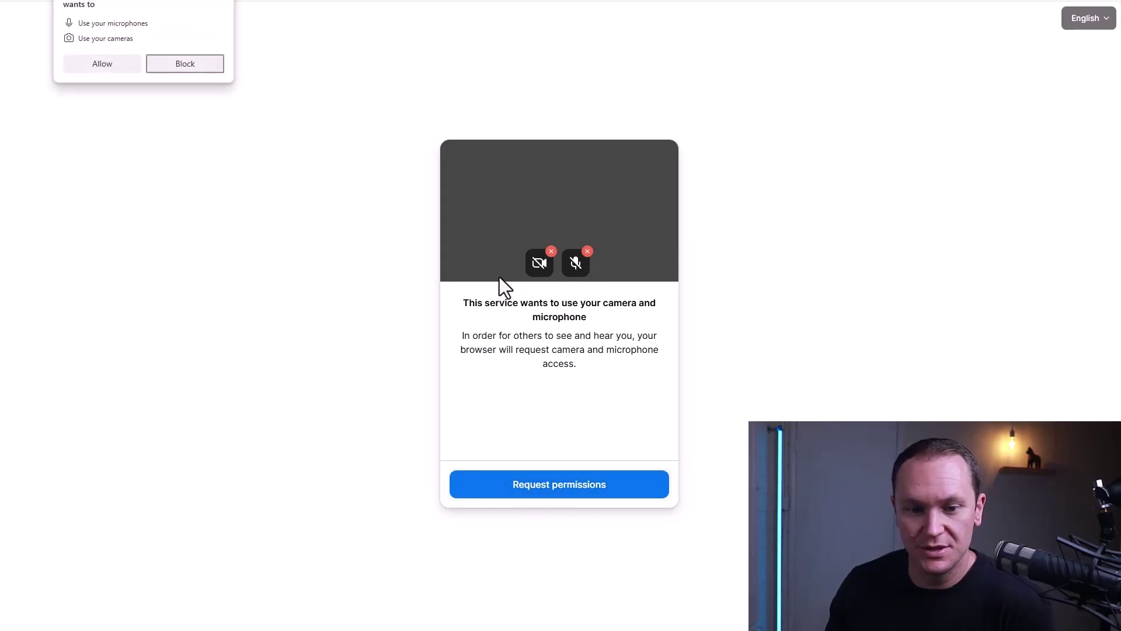
click(87, 65)
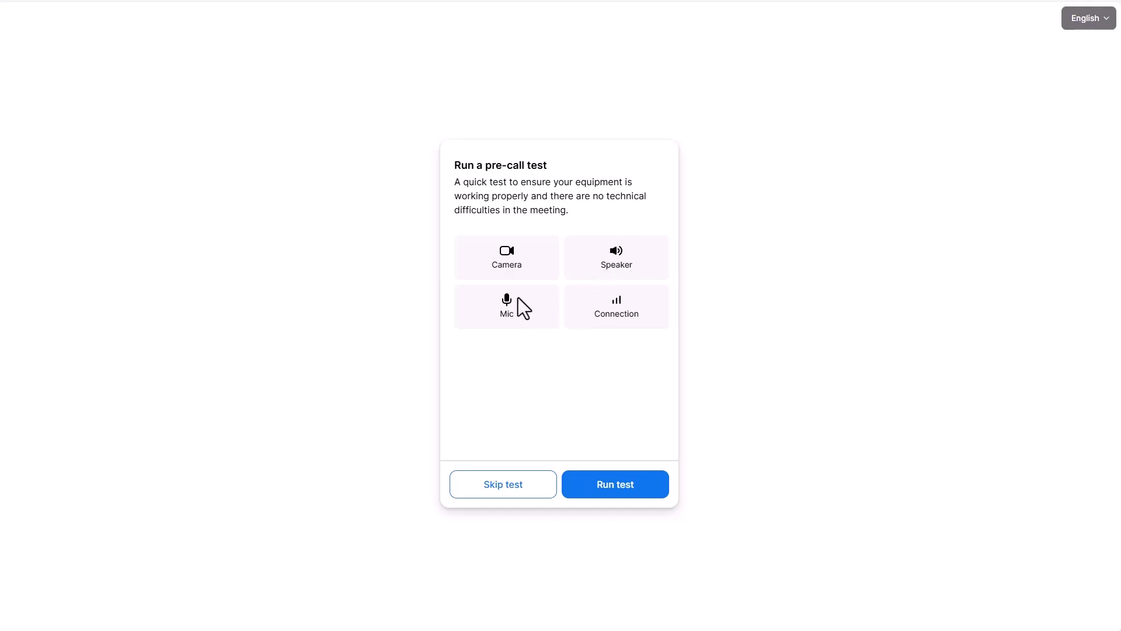
triple_click(458, 166)
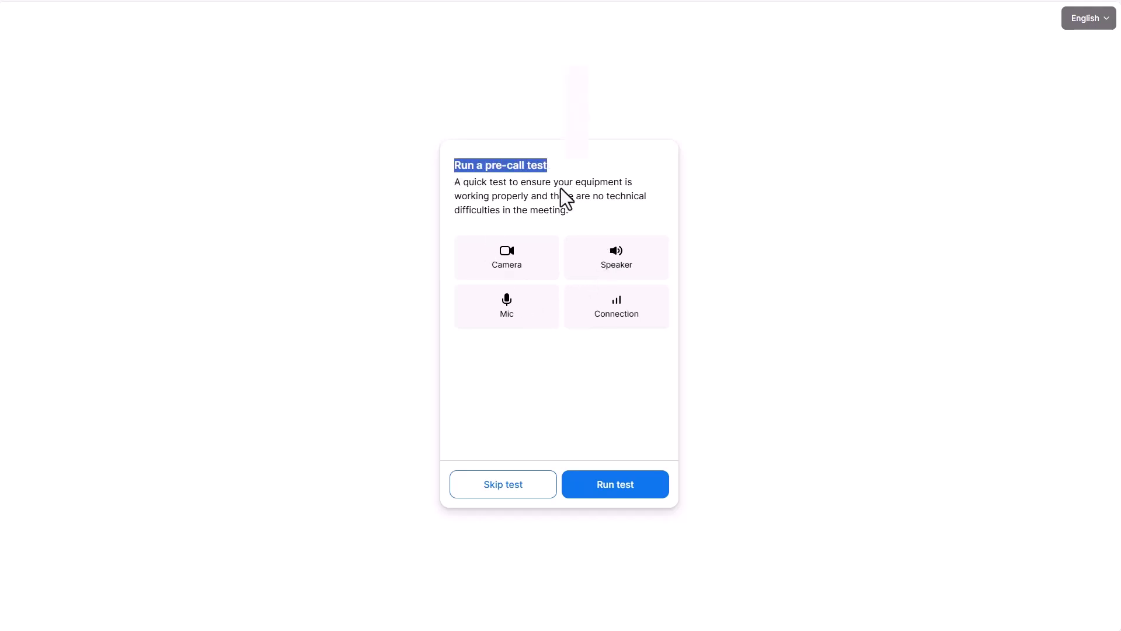
click(528, 486)
click(524, 493)
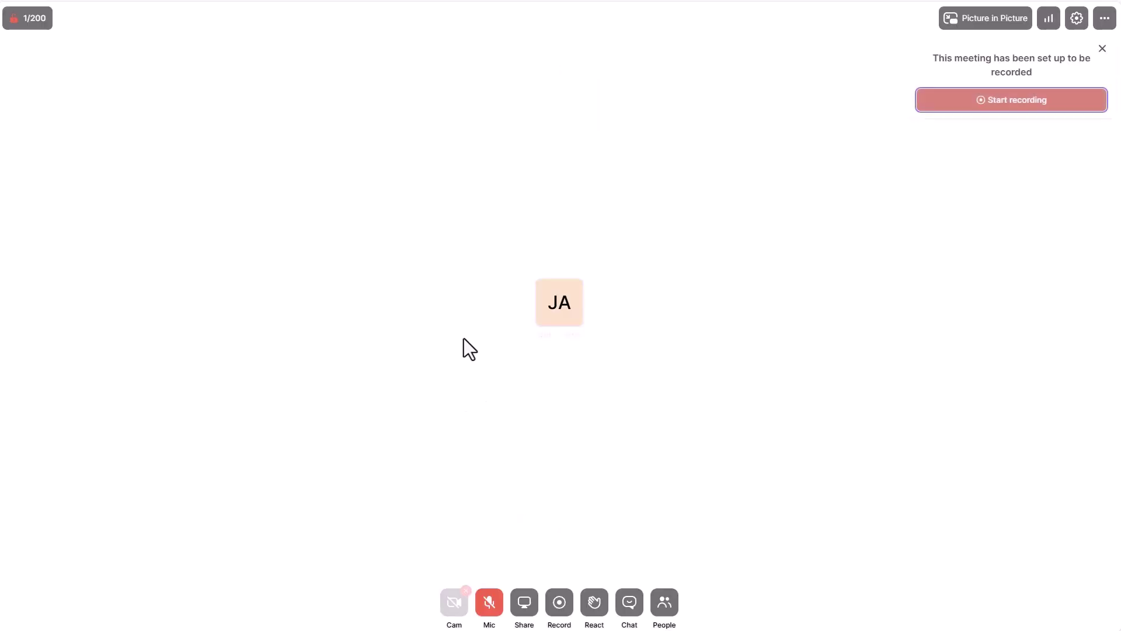
- Try the camera in the meeting room, dismiss the recording prompt, examine the call controls and return to the meetup form
click(459, 603)
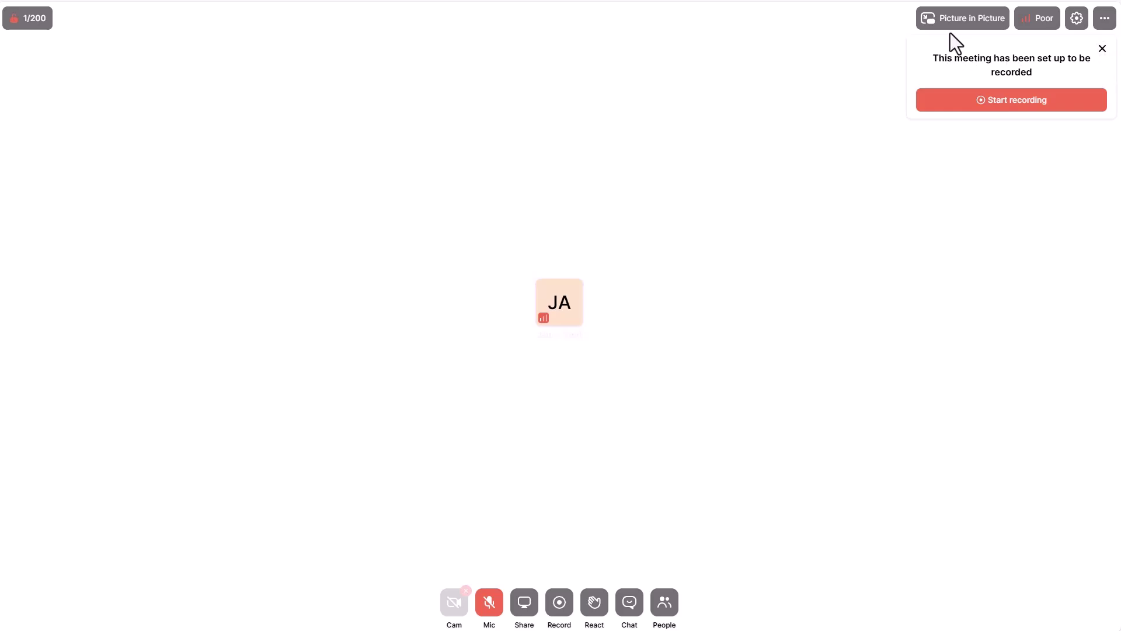
click(1103, 49)
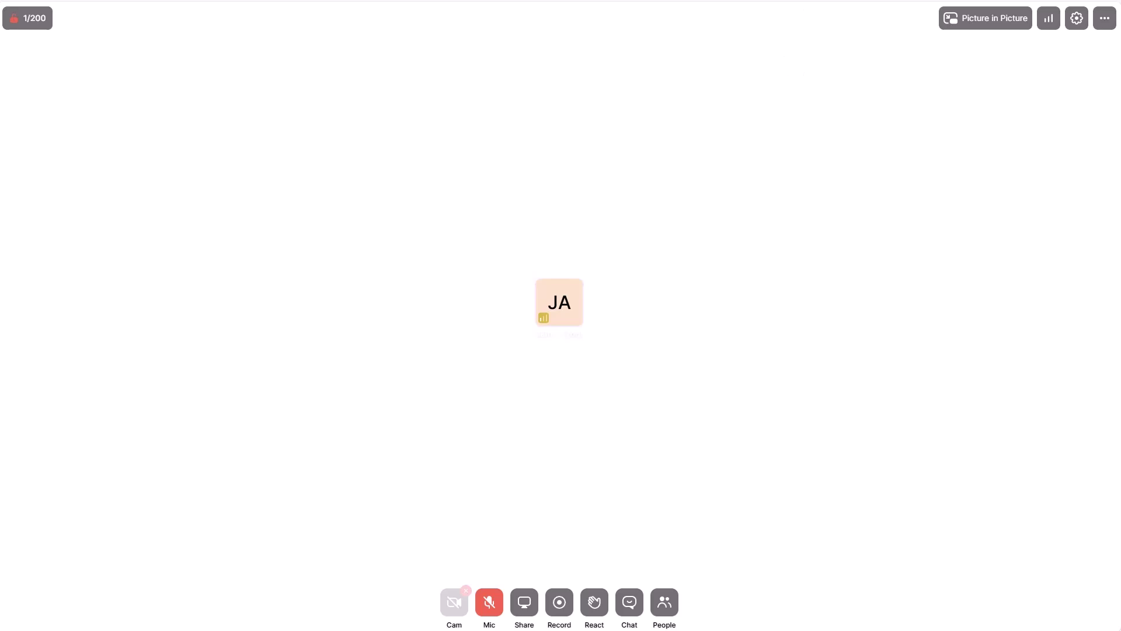
click(482, 0)
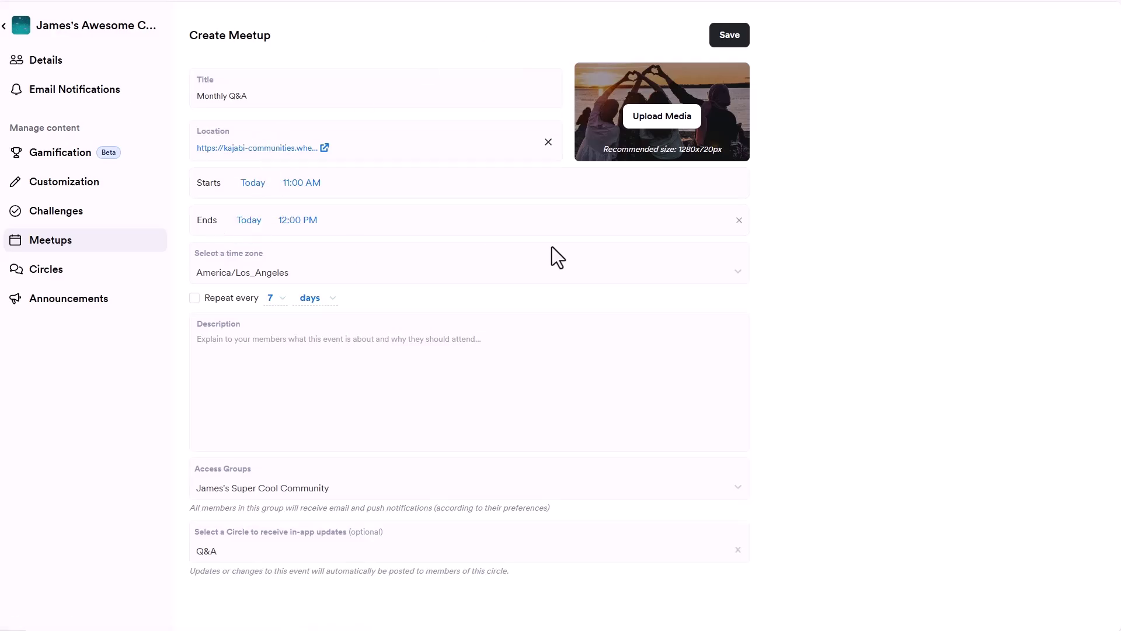
- Make the Monthly Q&A meetup repeat every 30 days
click(275, 299)
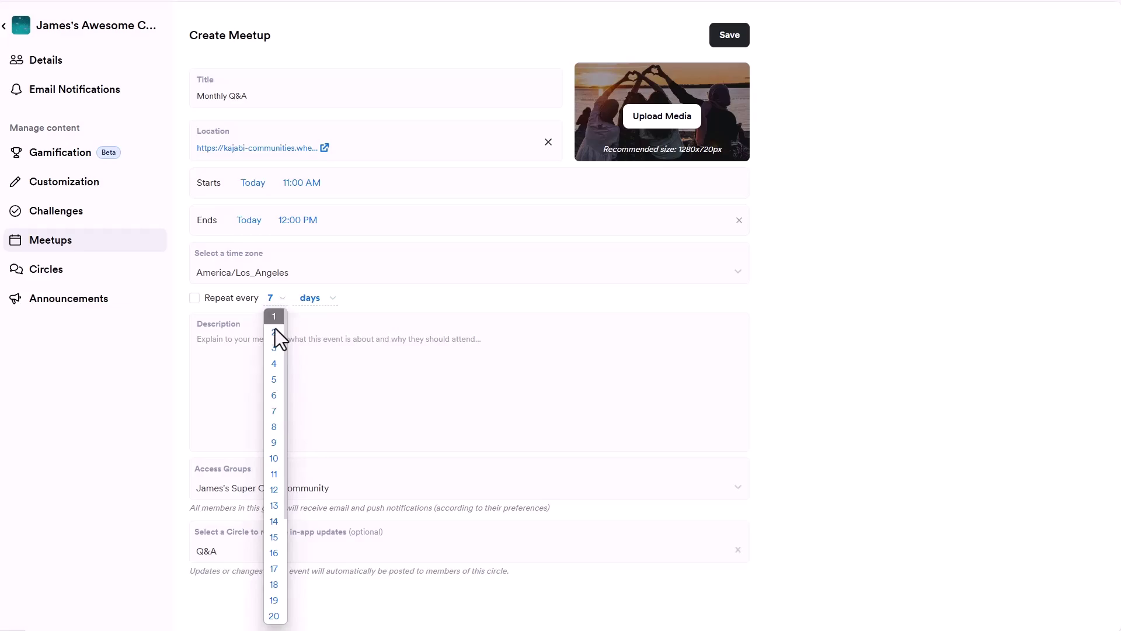
scroll(279, 578, down, 3)
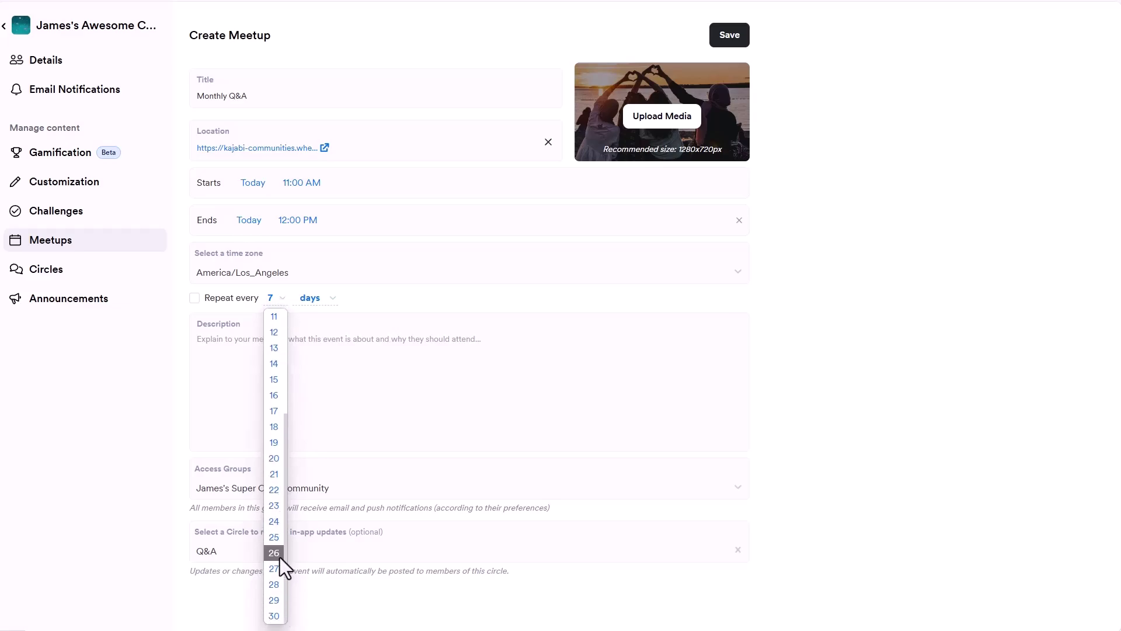
click(274, 616)
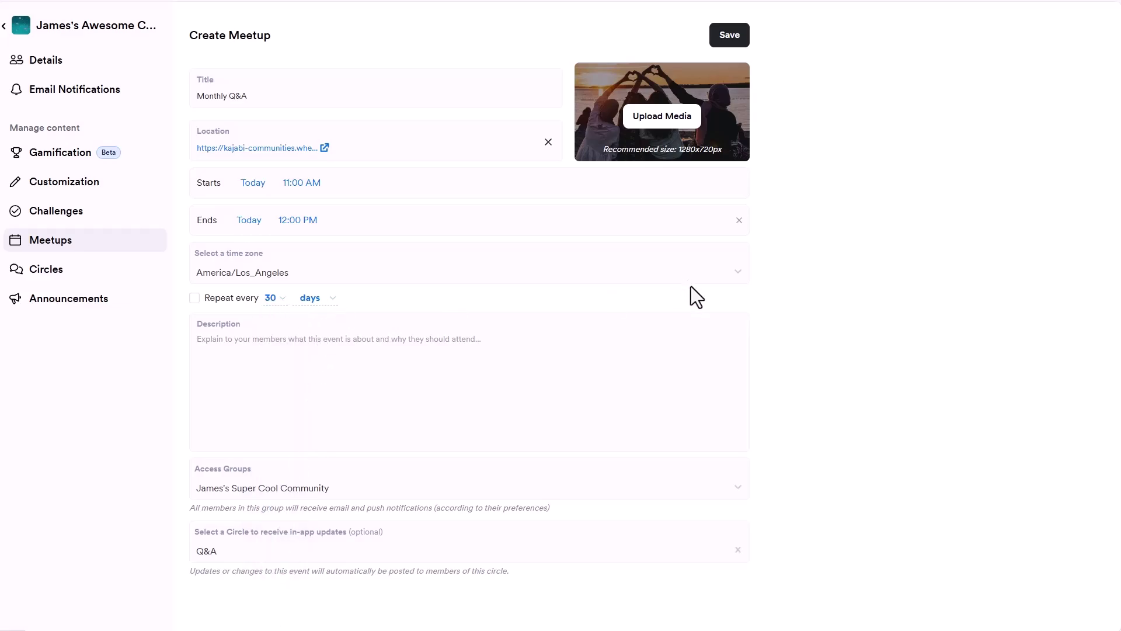
click(195, 299)
click(386, 364)
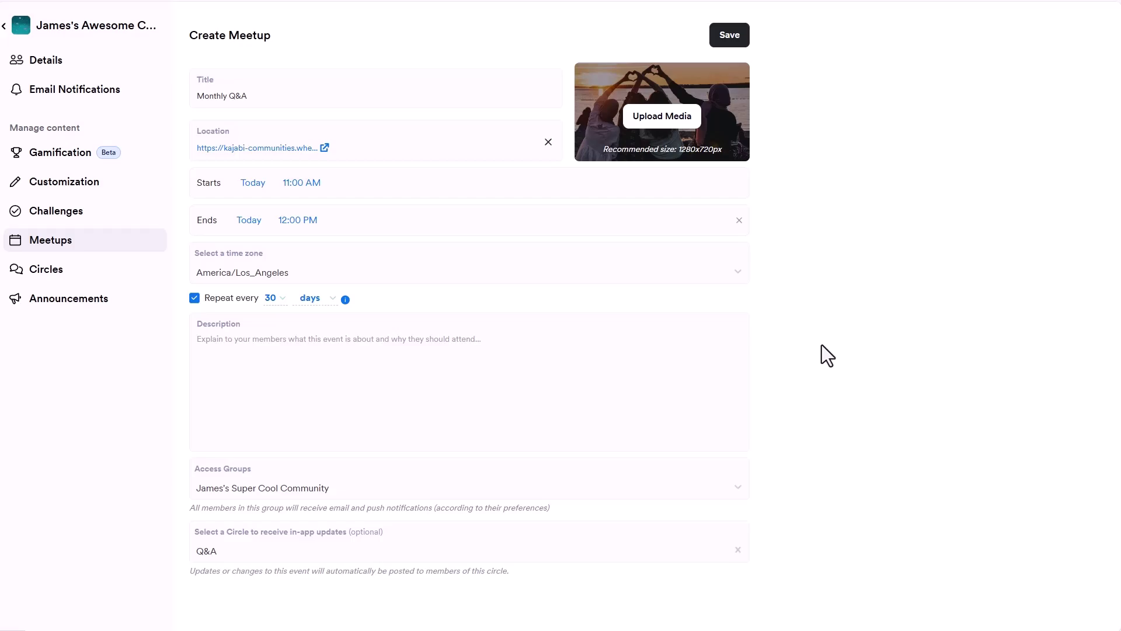
- Review the meetup's access group and update circle choices and save the meetup
click(201, 484)
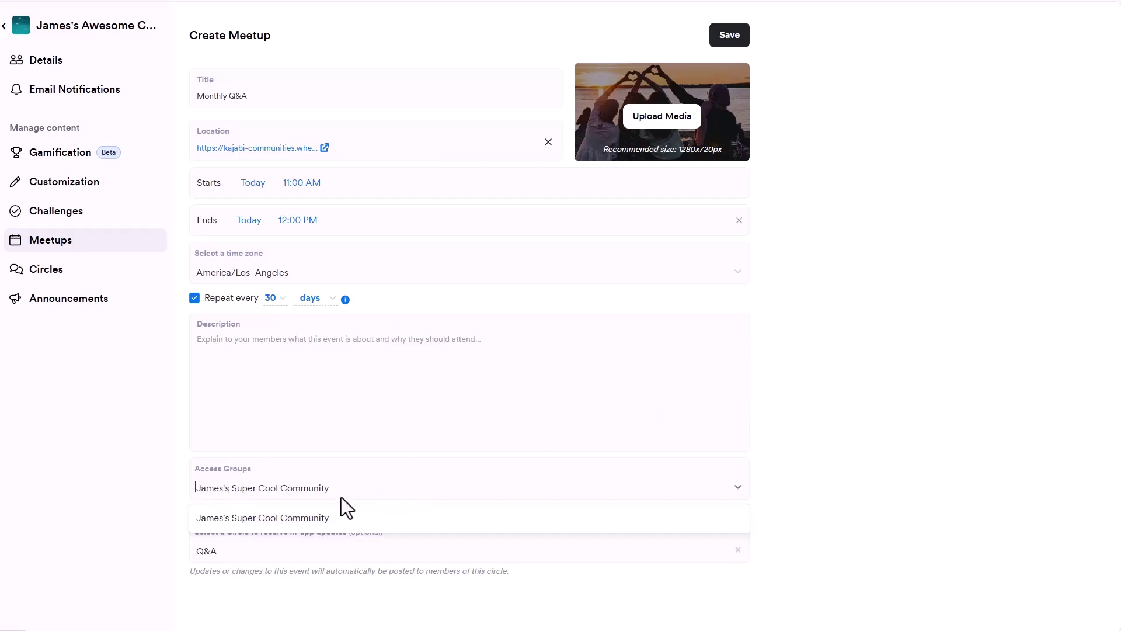
click(1019, 431)
click(223, 554)
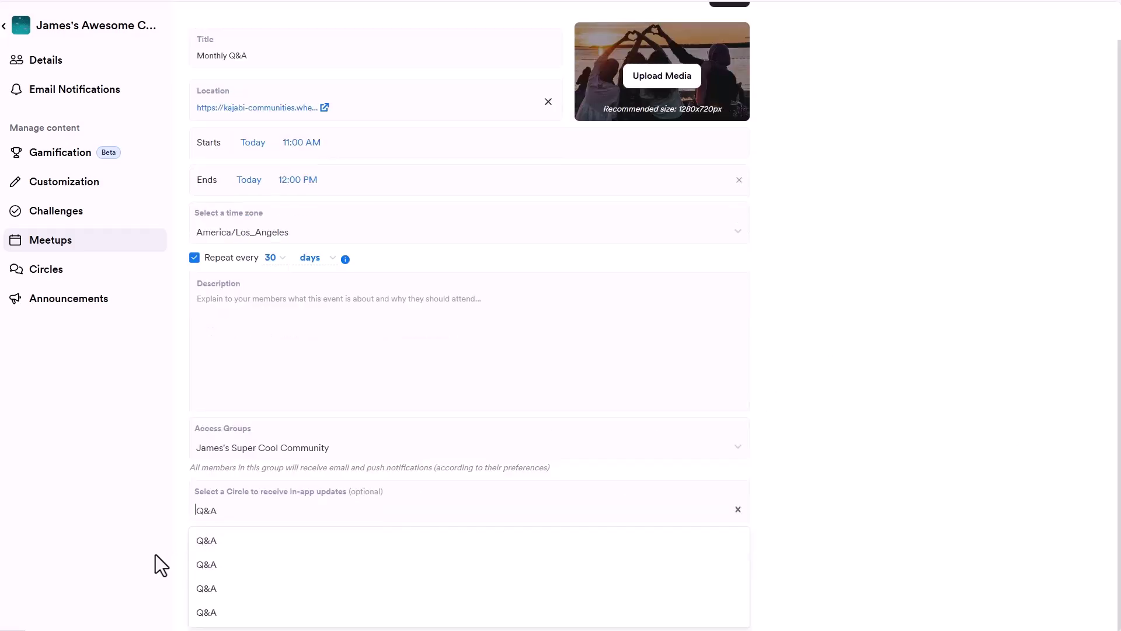
click(873, 443)
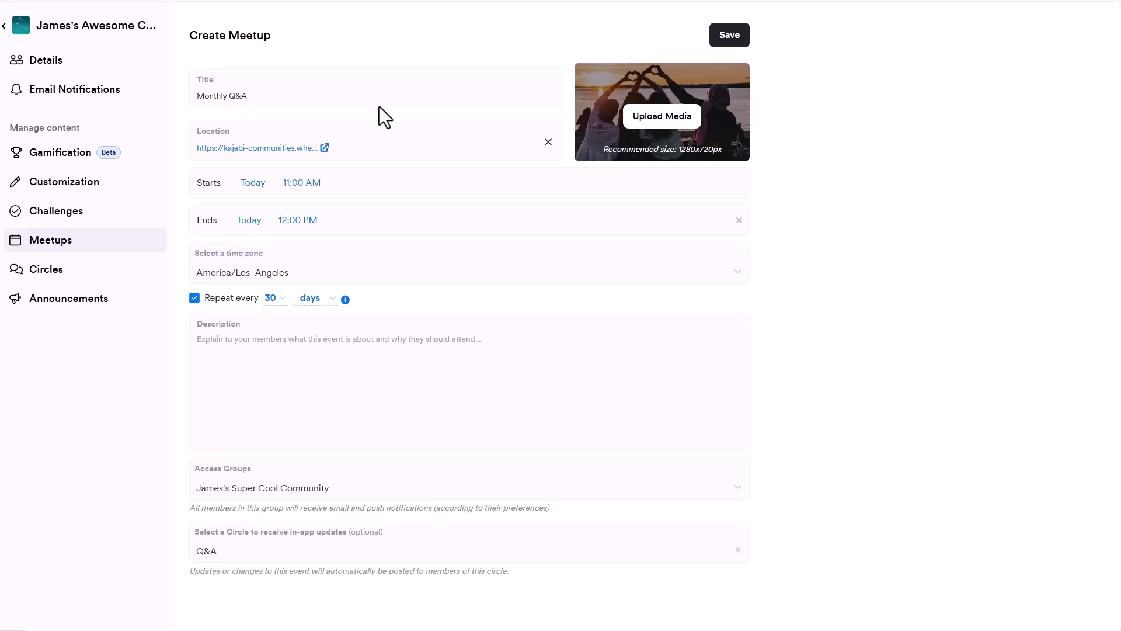
click(723, 45)
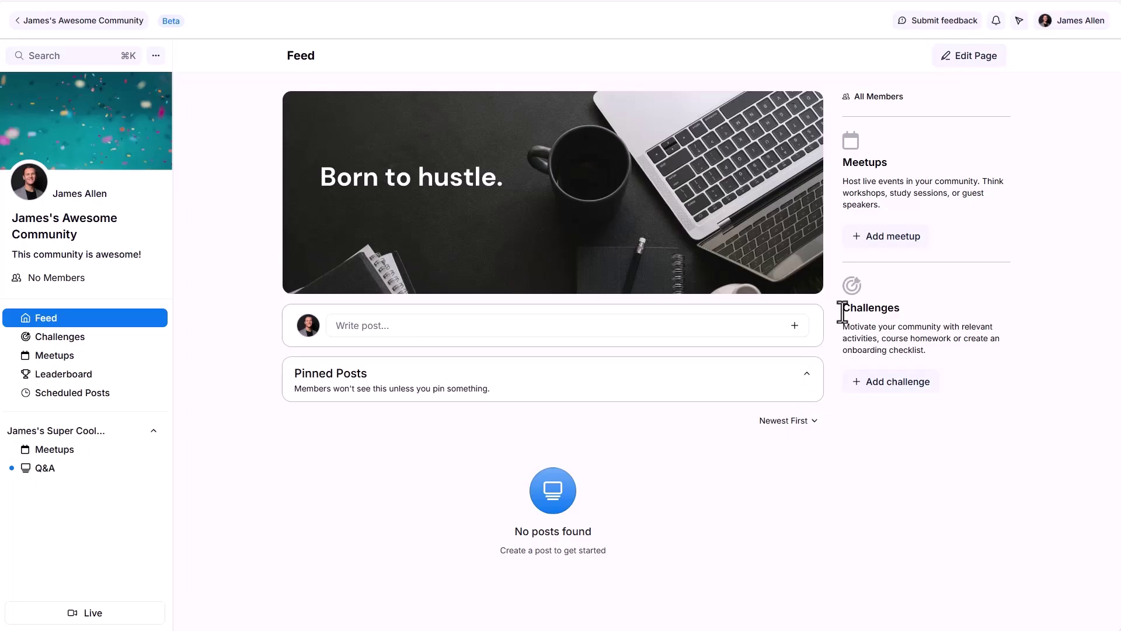
- Read the Challenges description on the community feed and start adding a challenge
drag(841, 307, 926, 309)
click(1050, 329)
drag(842, 328, 1014, 354)
click(1033, 432)
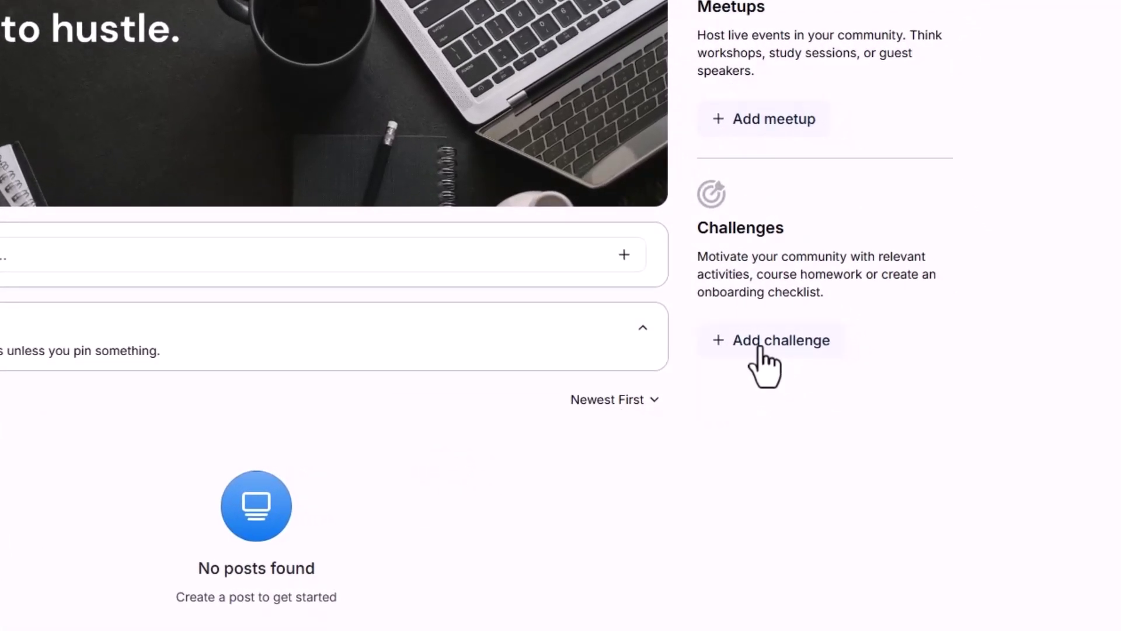
click(759, 345)
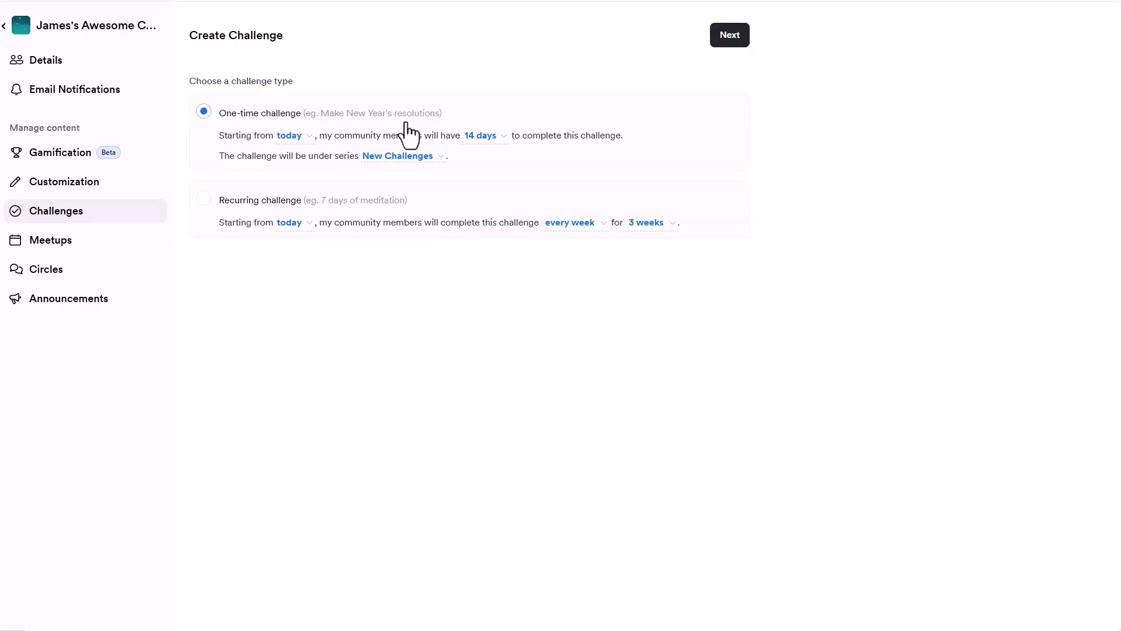
- Examine the start date and series choices for a one-time challenge
click(299, 137)
click(776, 108)
click(406, 156)
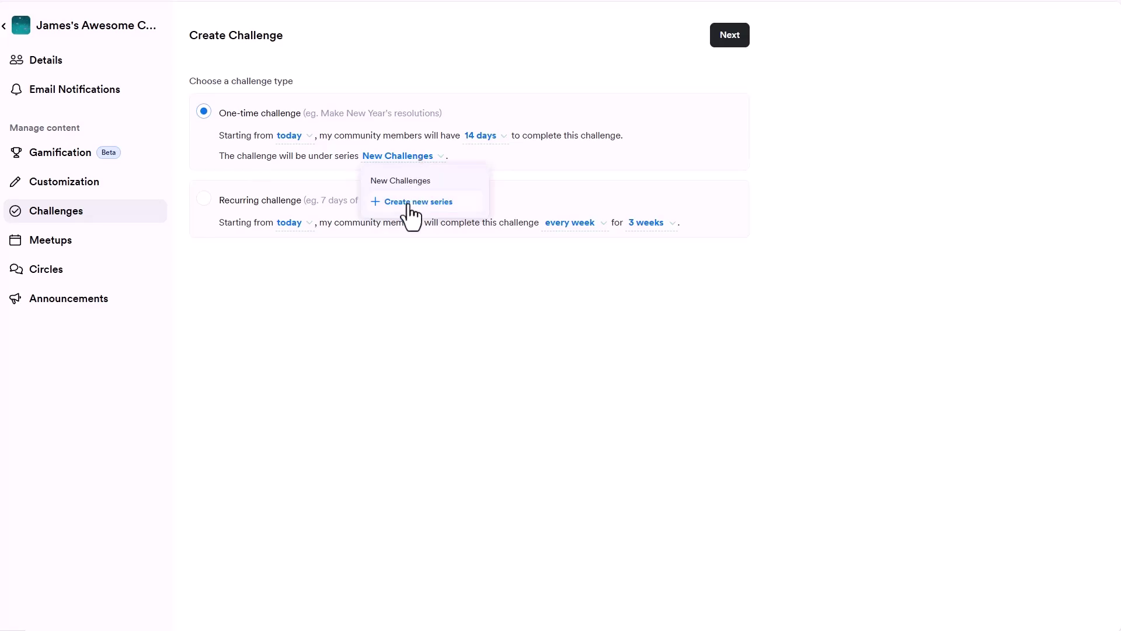
click(851, 139)
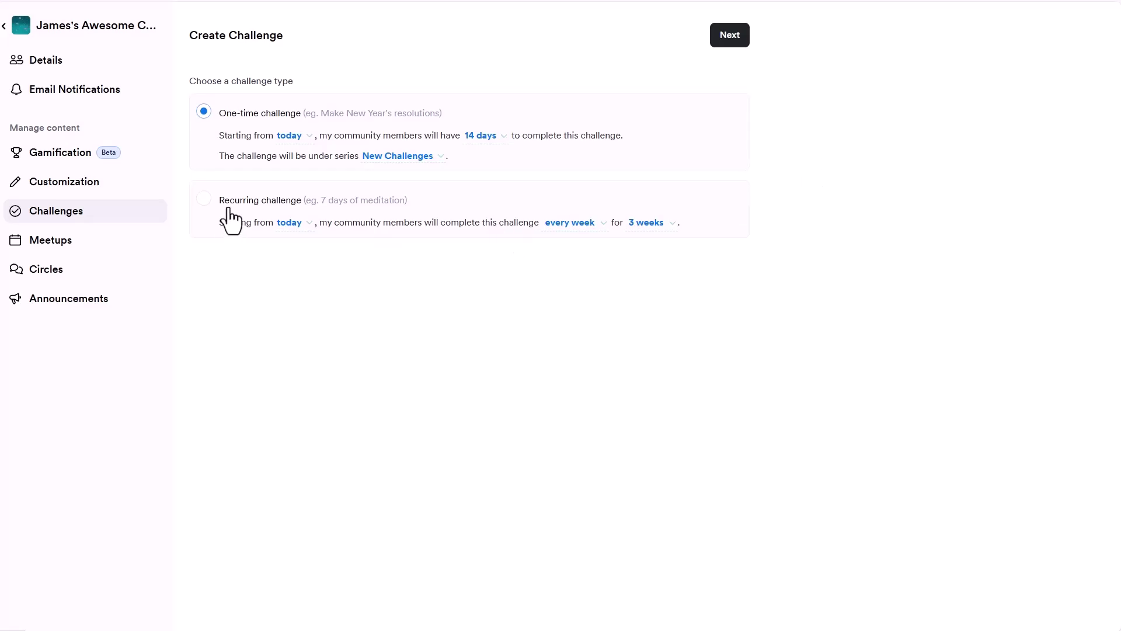
- Try the recurring challenge type and read its example text
click(204, 199)
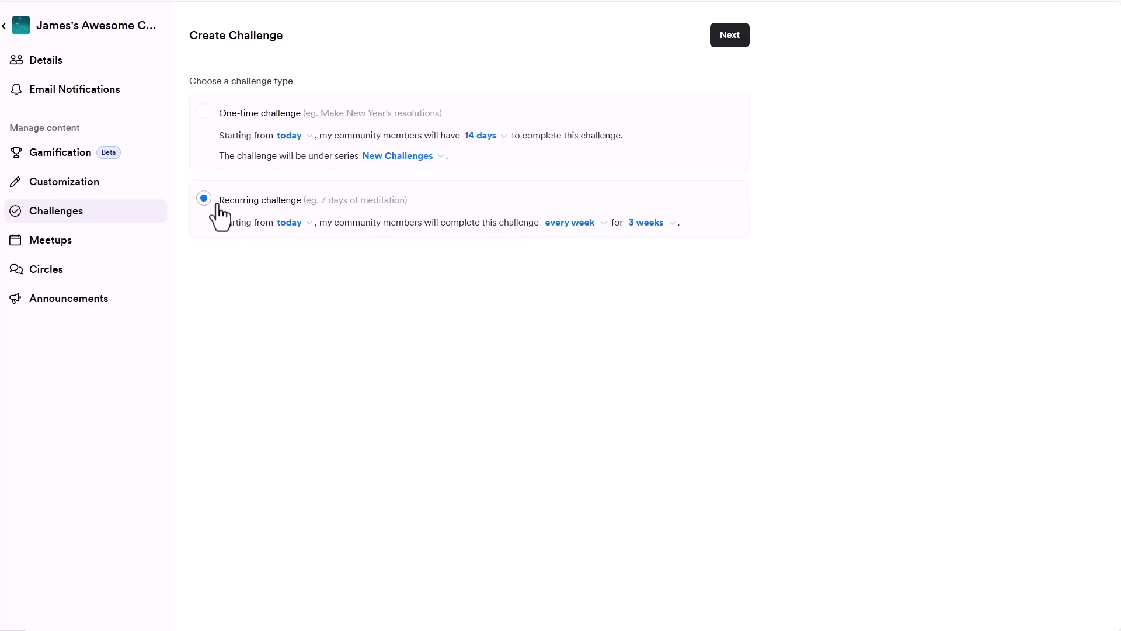
drag(217, 200, 417, 203)
click(266, 240)
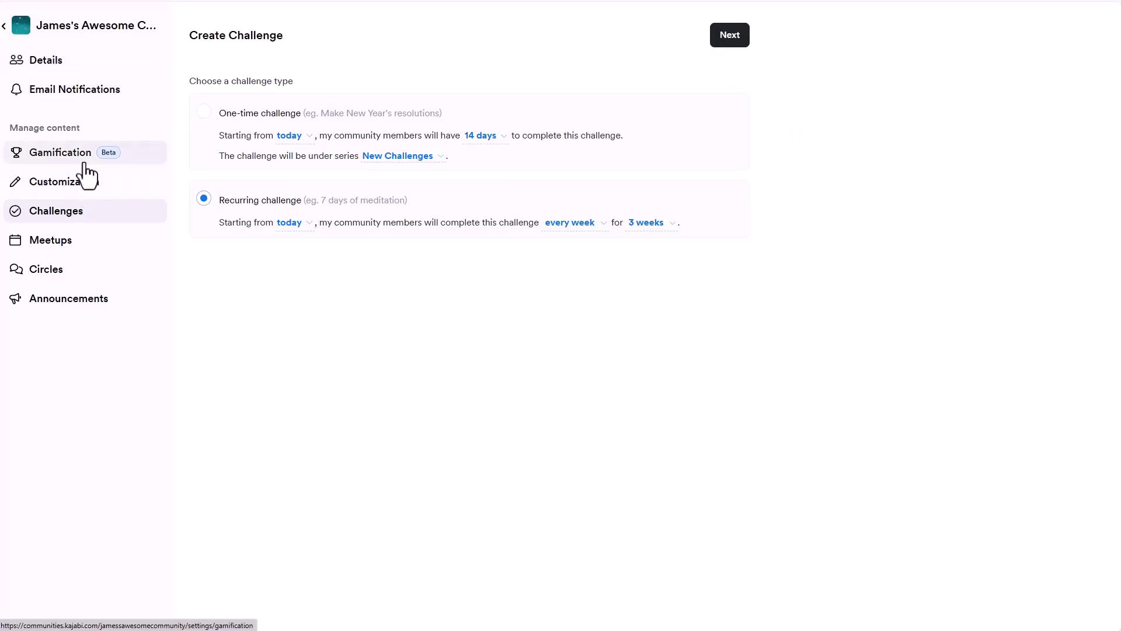
- Choose the one-time challenge type, browse the challenge templates and pick the Vision Board template
click(253, 114)
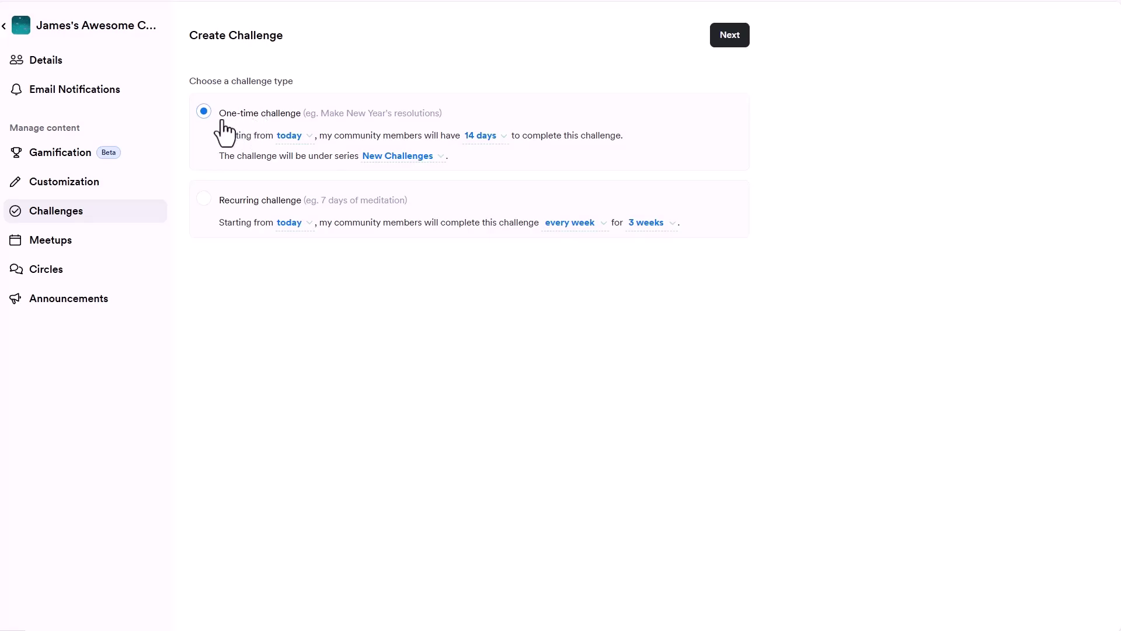
click(714, 44)
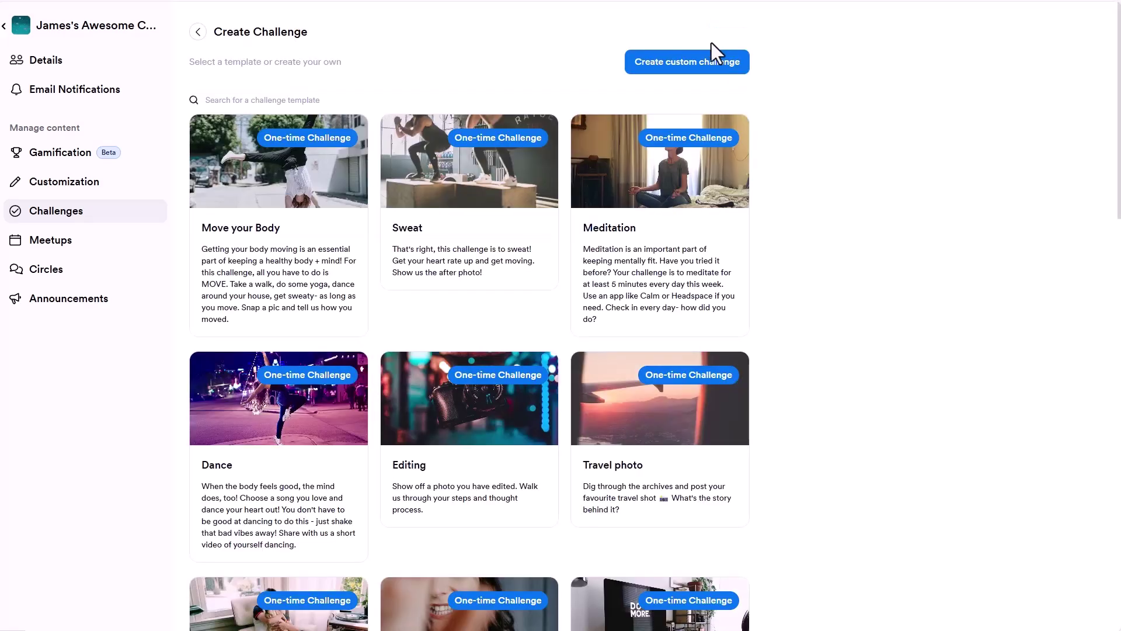
scroll(387, 215, down, 1)
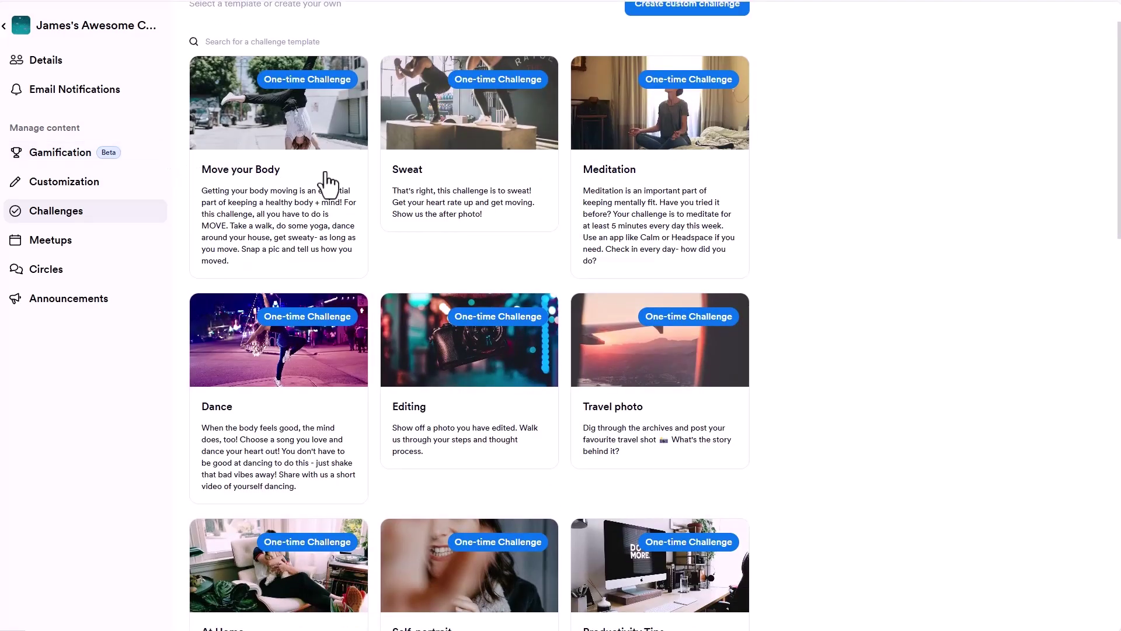
scroll(670, 175, up, 1)
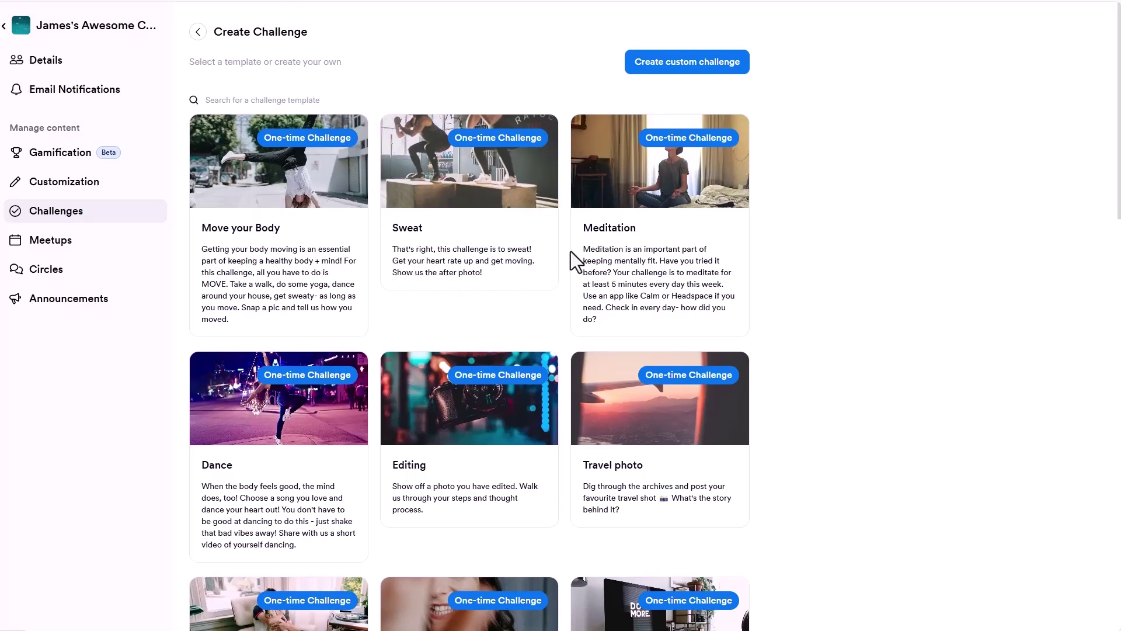
scroll(570, 252, down, 4)
scroll(320, 257, down, 4)
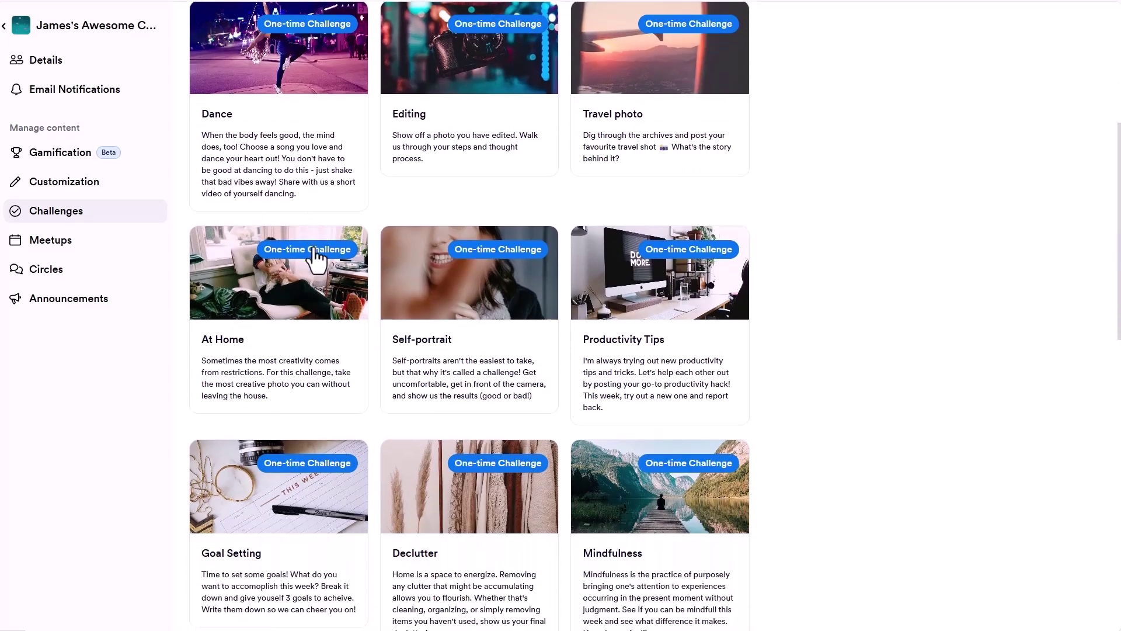
scroll(823, 198, down, 6)
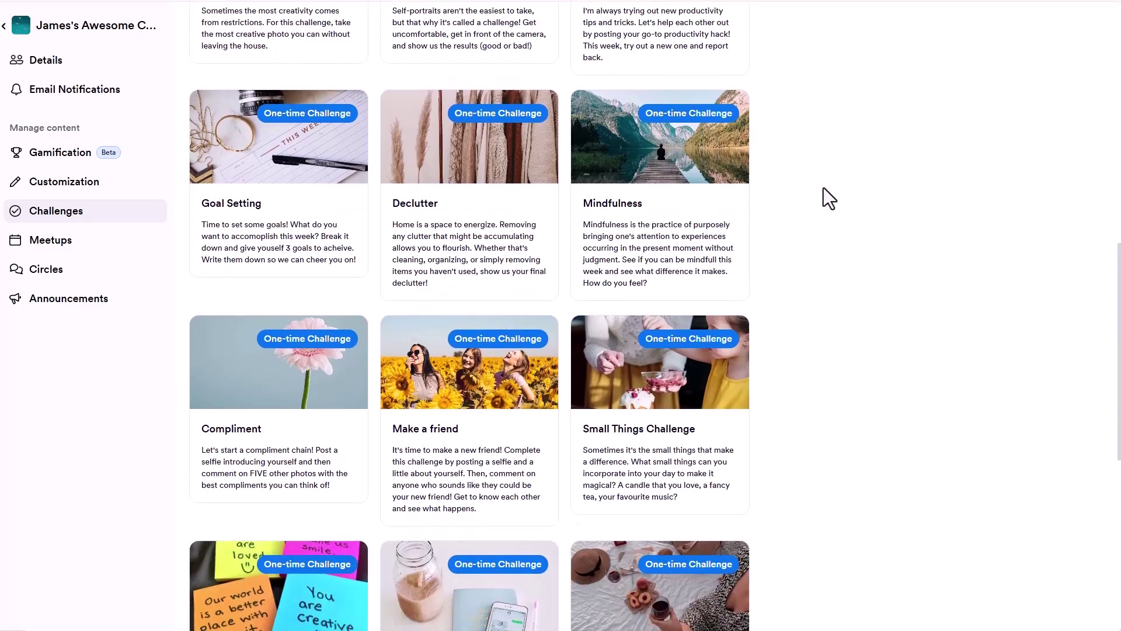
scroll(830, 198, down, 2)
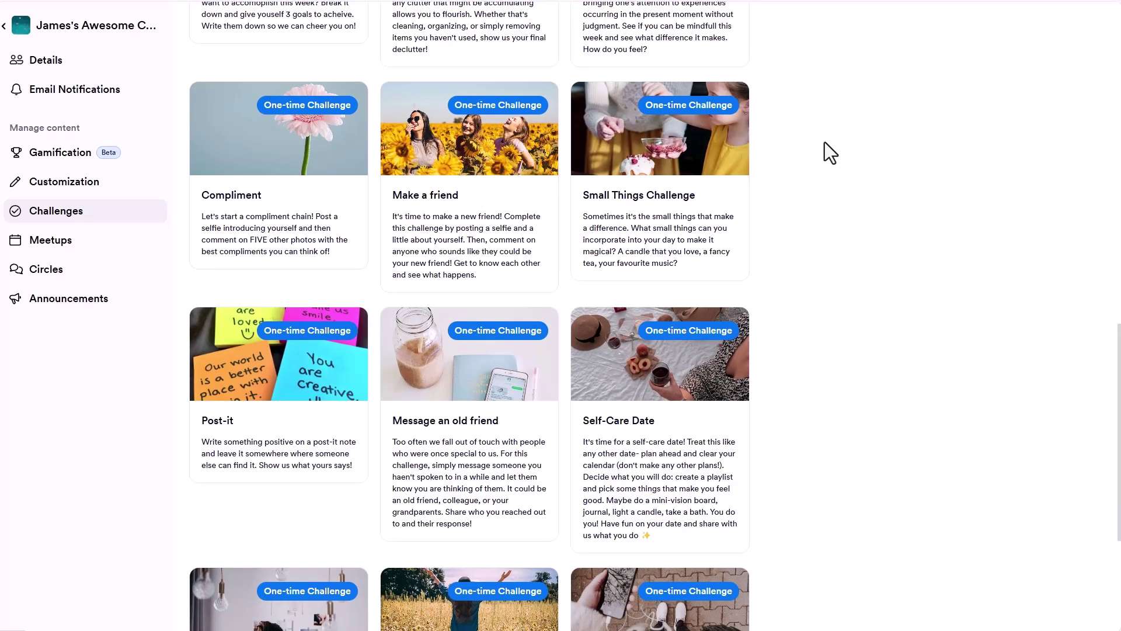
scroll(818, 167, down, 5)
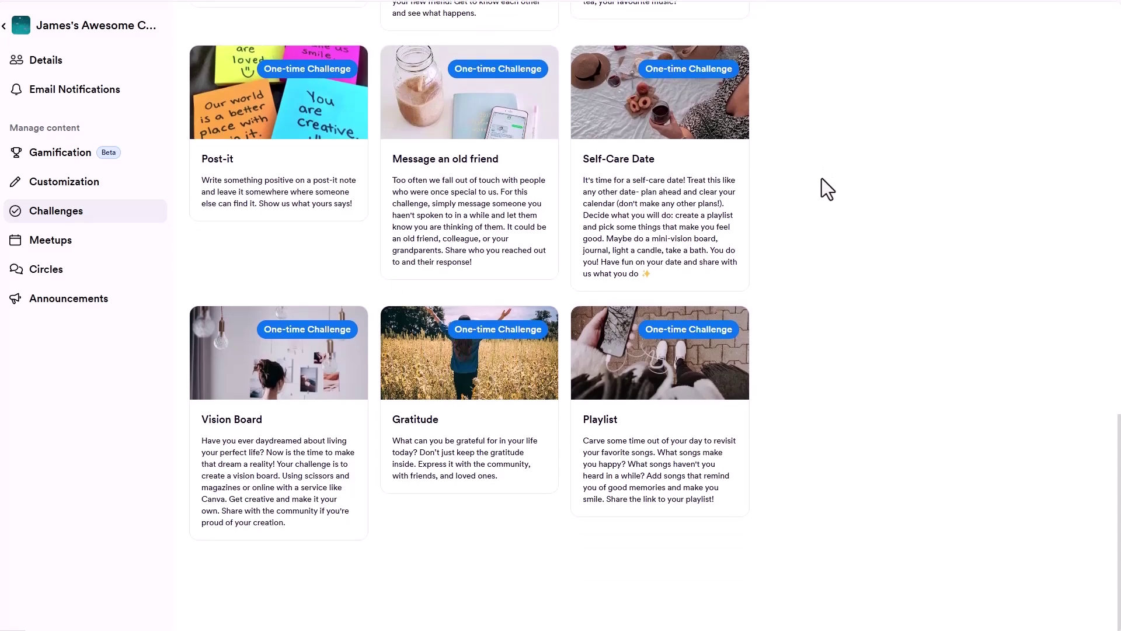
click(282, 400)
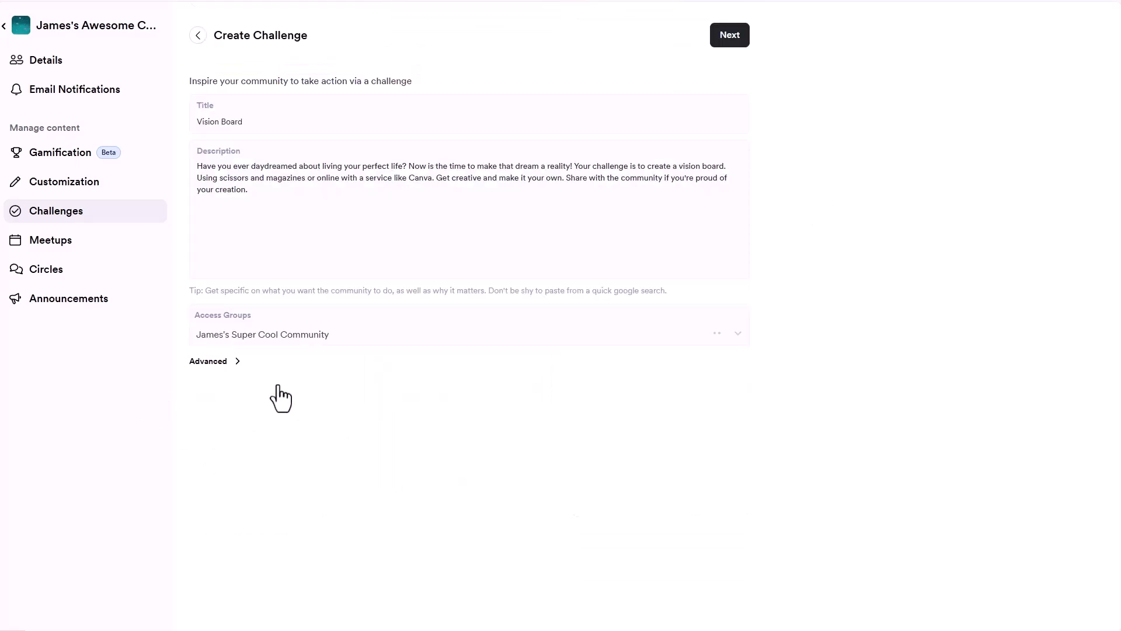
- Reveal the advanced prize option of the Vision Board challenge and continue to its cover media
click(221, 360)
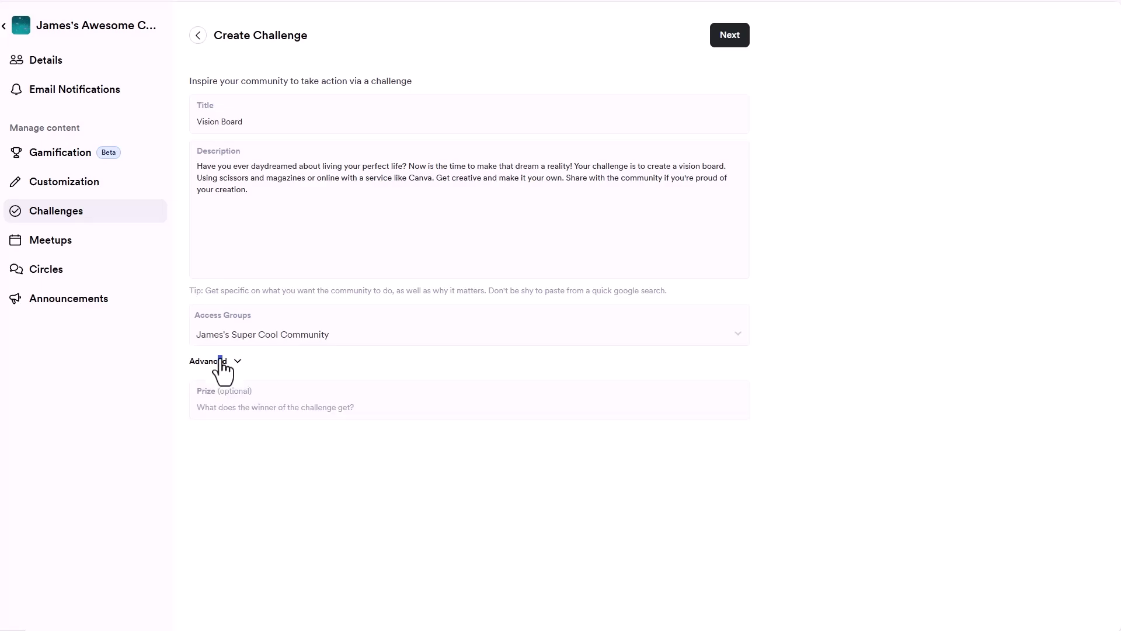
click(232, 407)
click(742, 37)
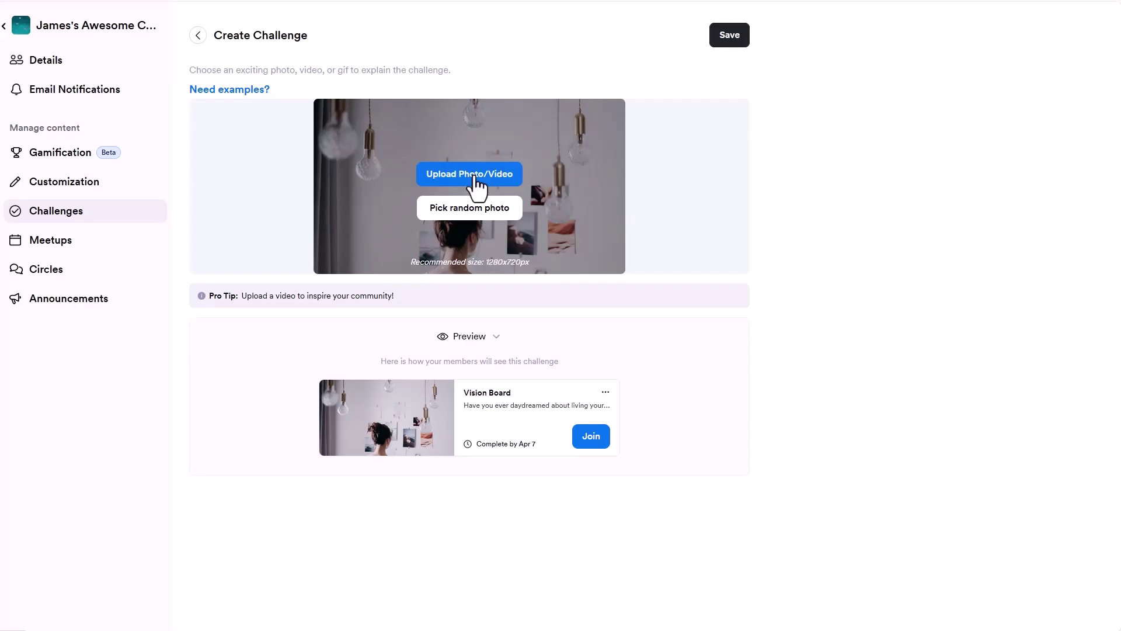
- Give the Vision Board challenge a random cover photo, check its preview and save the challenge
click(451, 214)
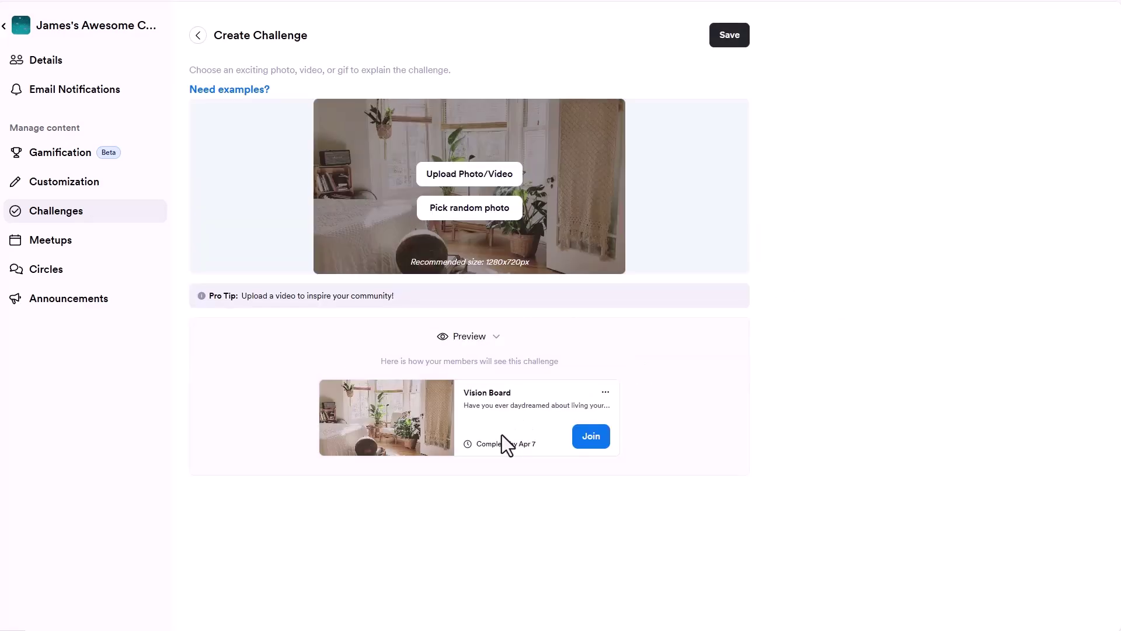
double_click(493, 343)
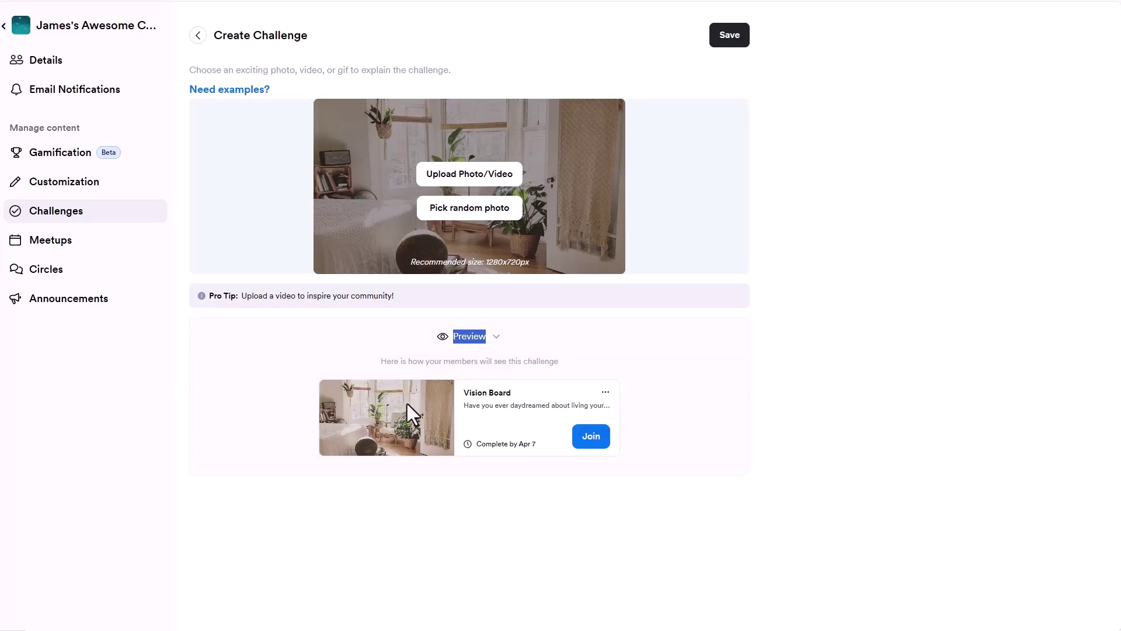
click(727, 36)
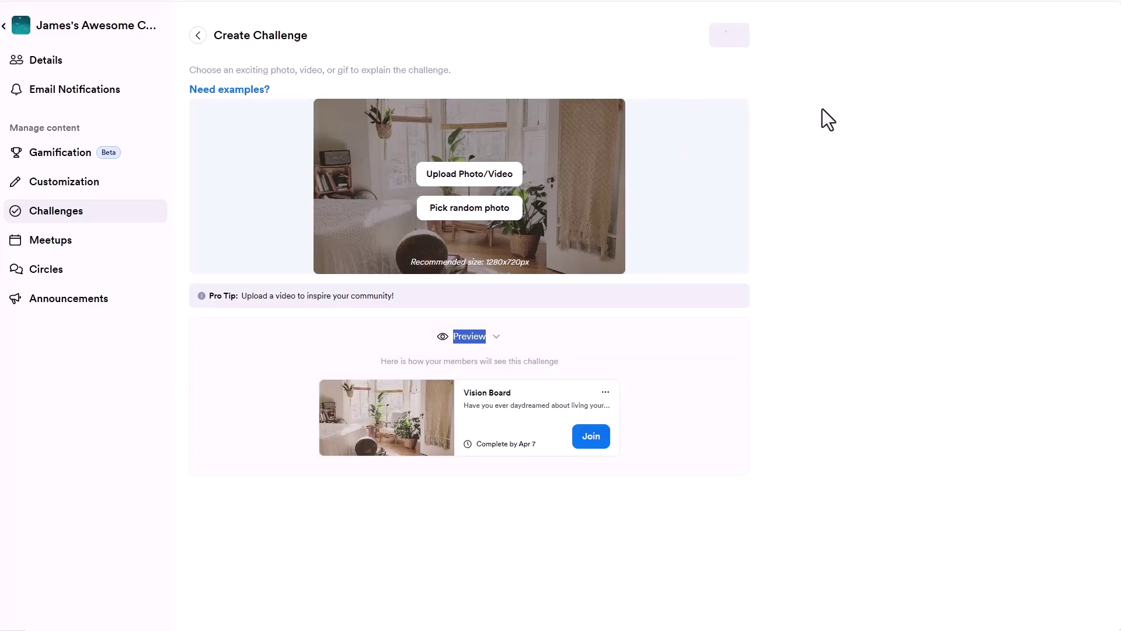
mouse_move(211, 140)
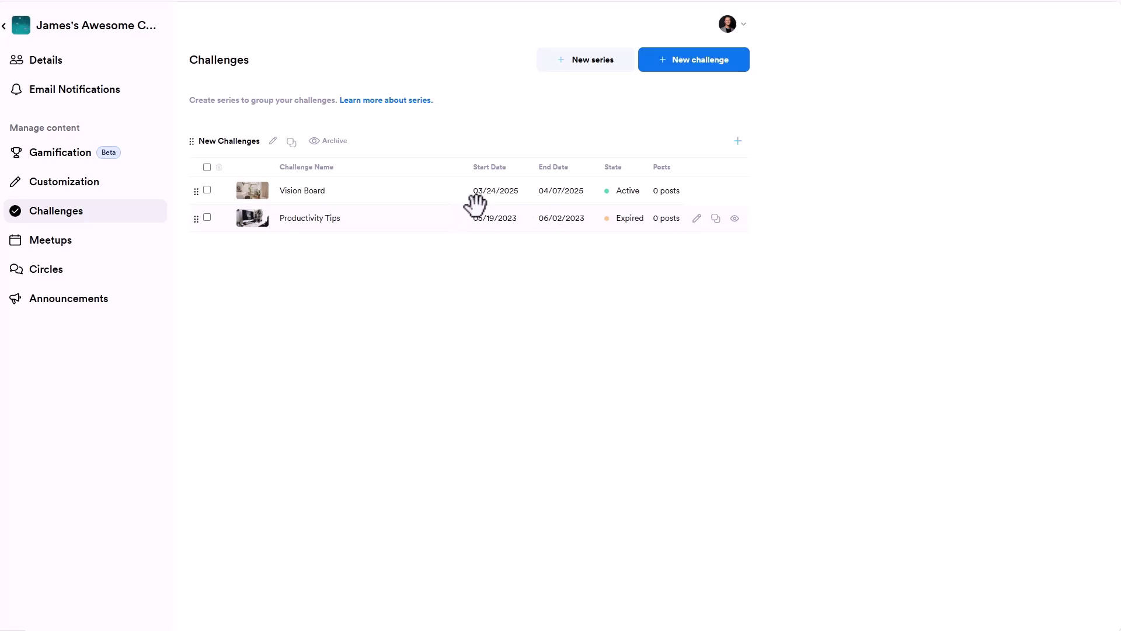
click(207, 191)
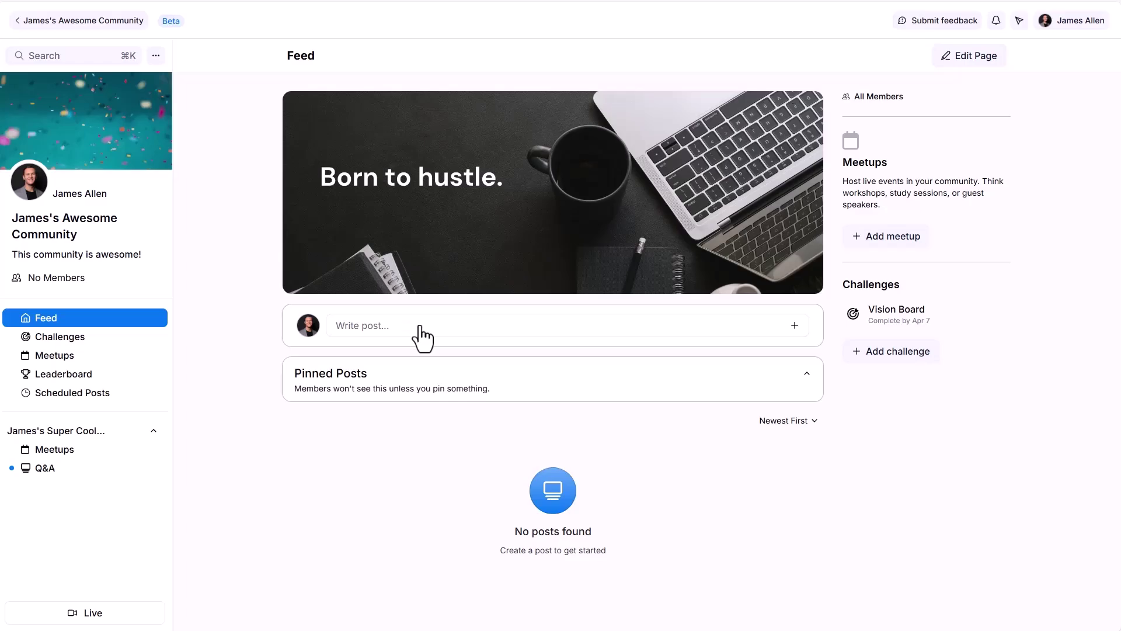
- Open a new feed post, examine its attachment, destination circle and text formatting options, and close it without posting
click(422, 338)
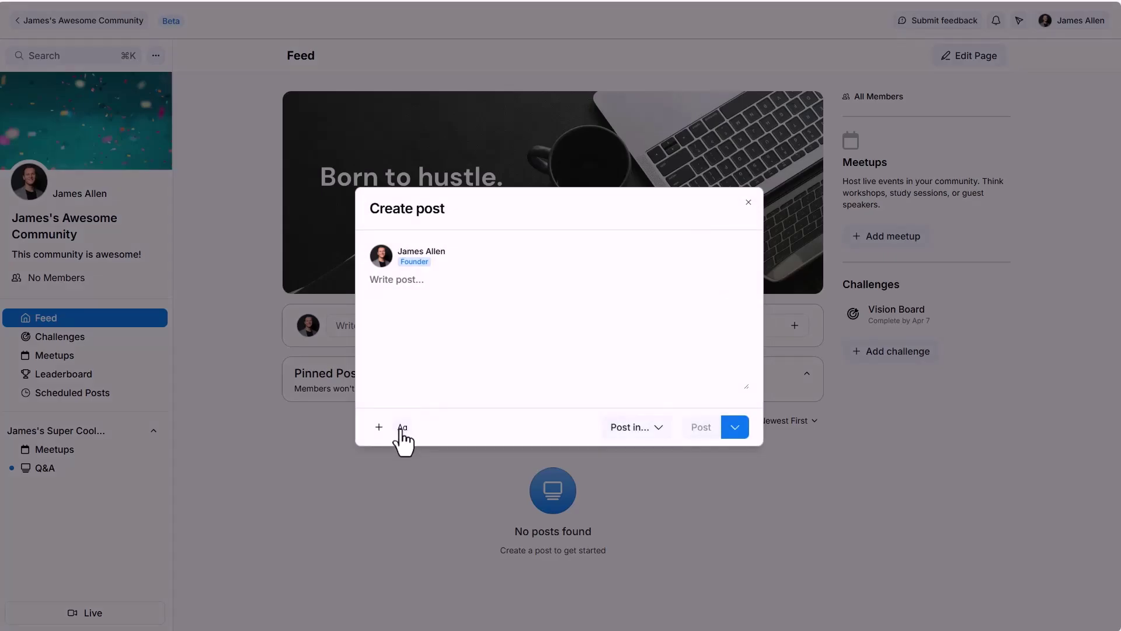
click(382, 427)
click(641, 427)
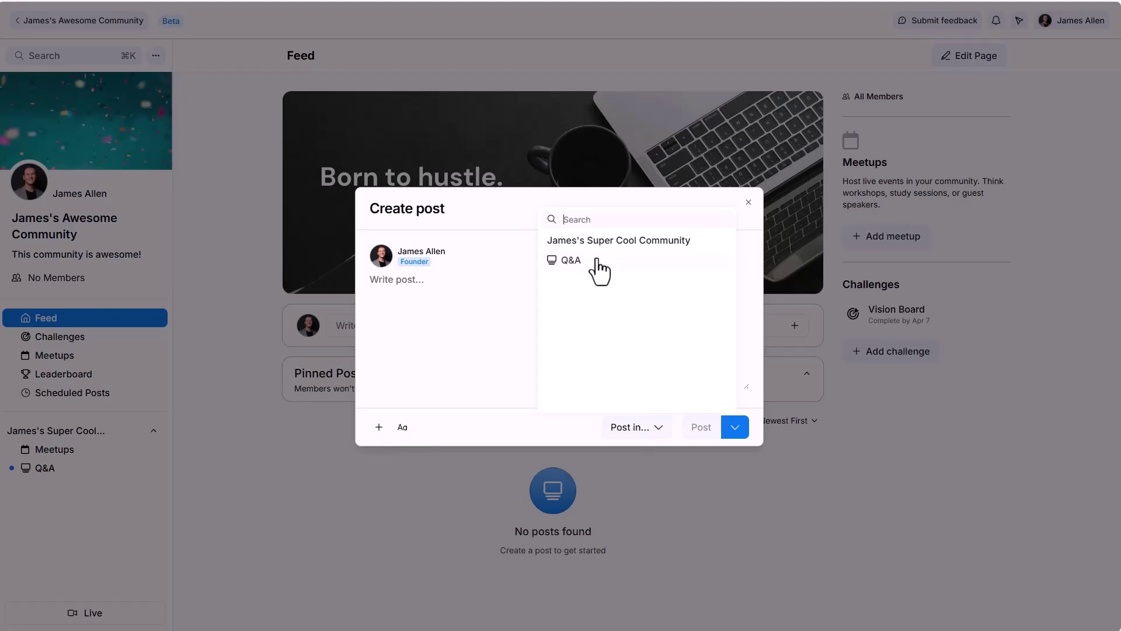
click(660, 423)
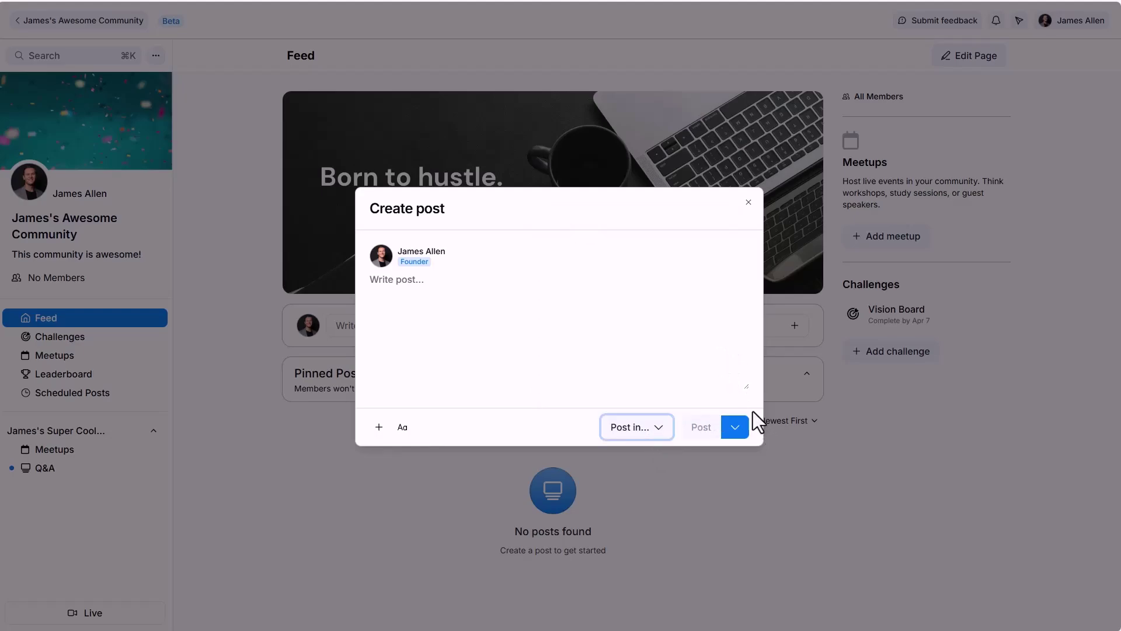
click(402, 427)
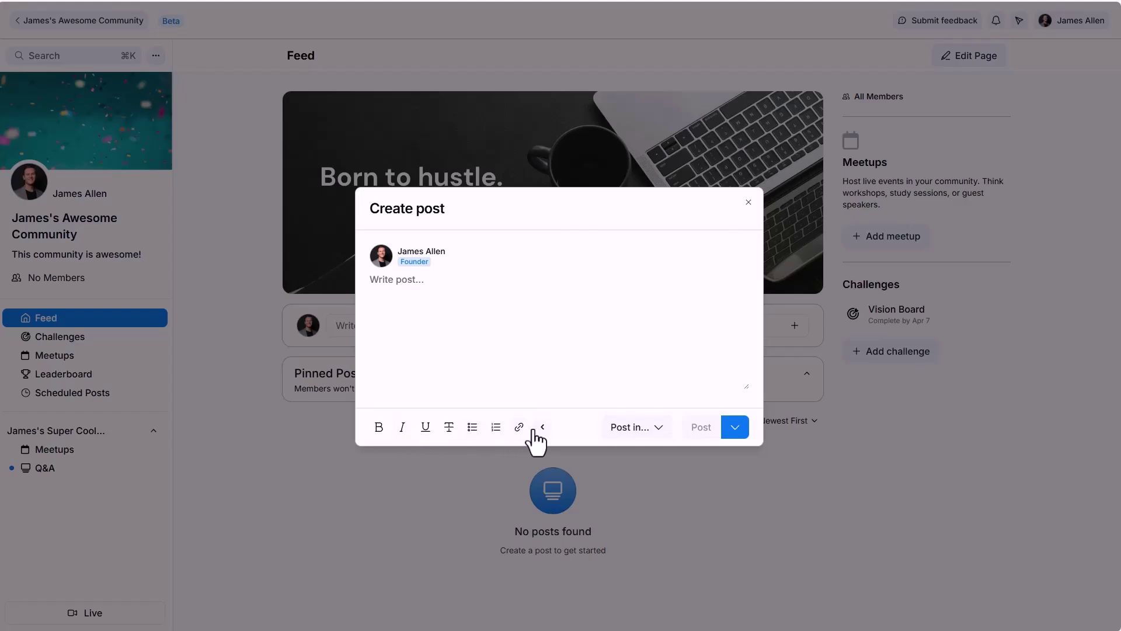
click(463, 325)
click(749, 204)
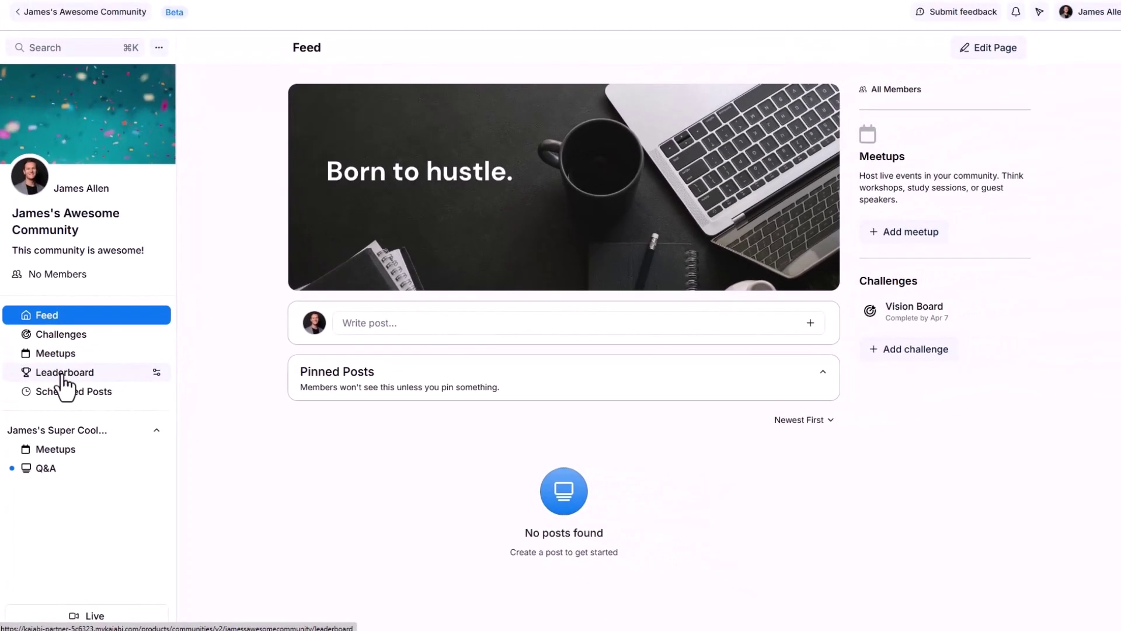
- Open the community leaderboard and examine its weekly, monthly and all-time ranking sections
click(82, 344)
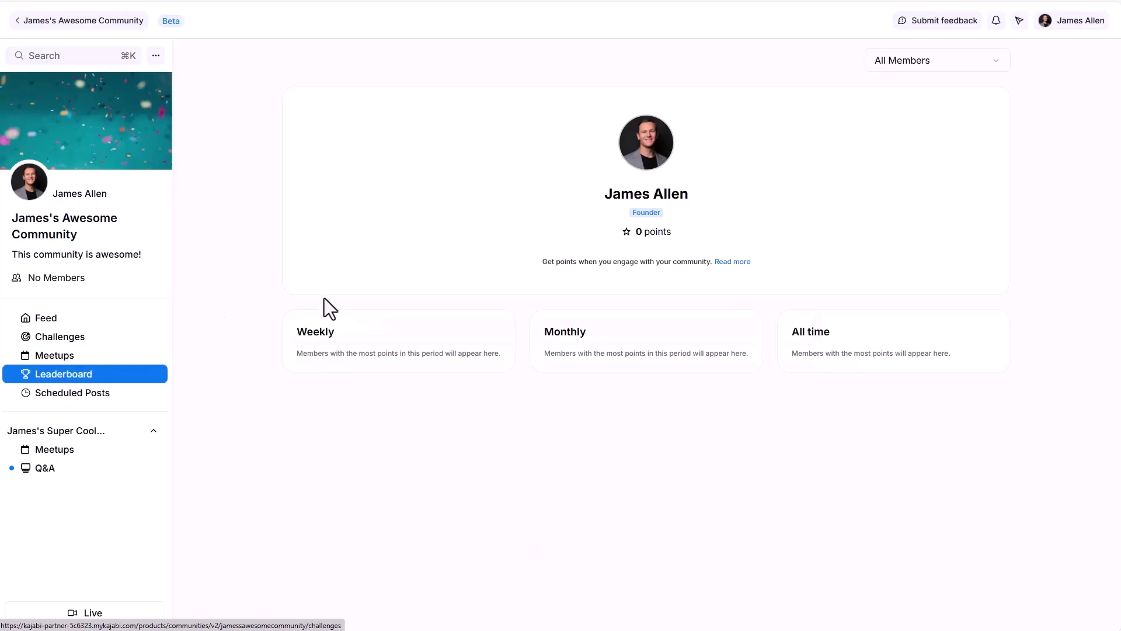
drag(324, 298, 983, 283)
click(832, 298)
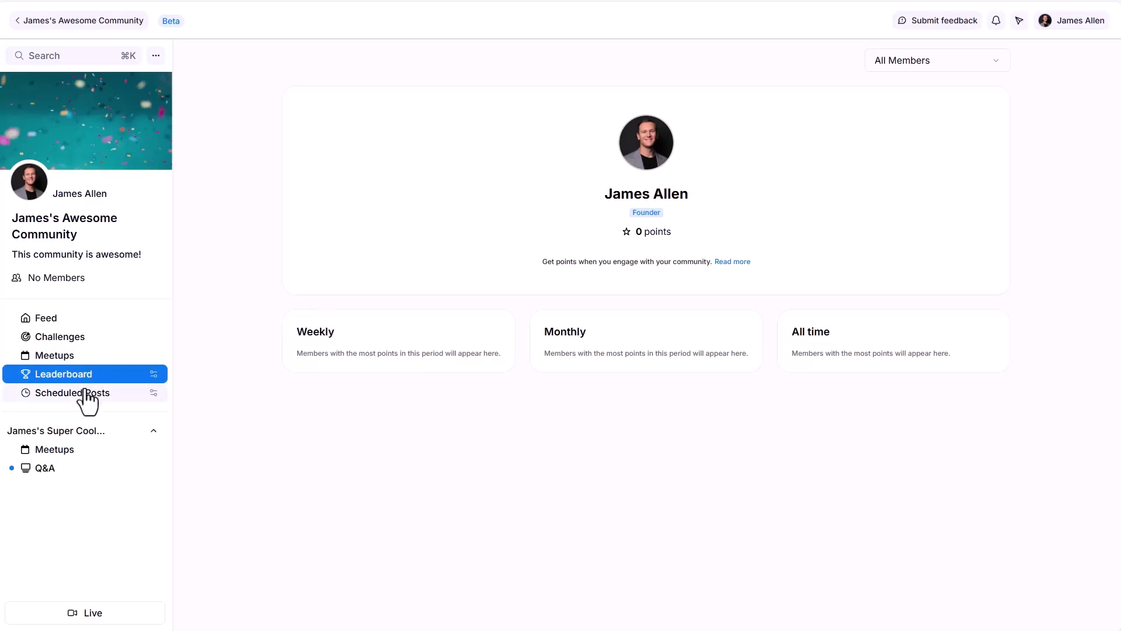
- Reach the community settings by starting a new meetup, open the gamification settings and read their introduction
click(65, 451)
click(894, 241)
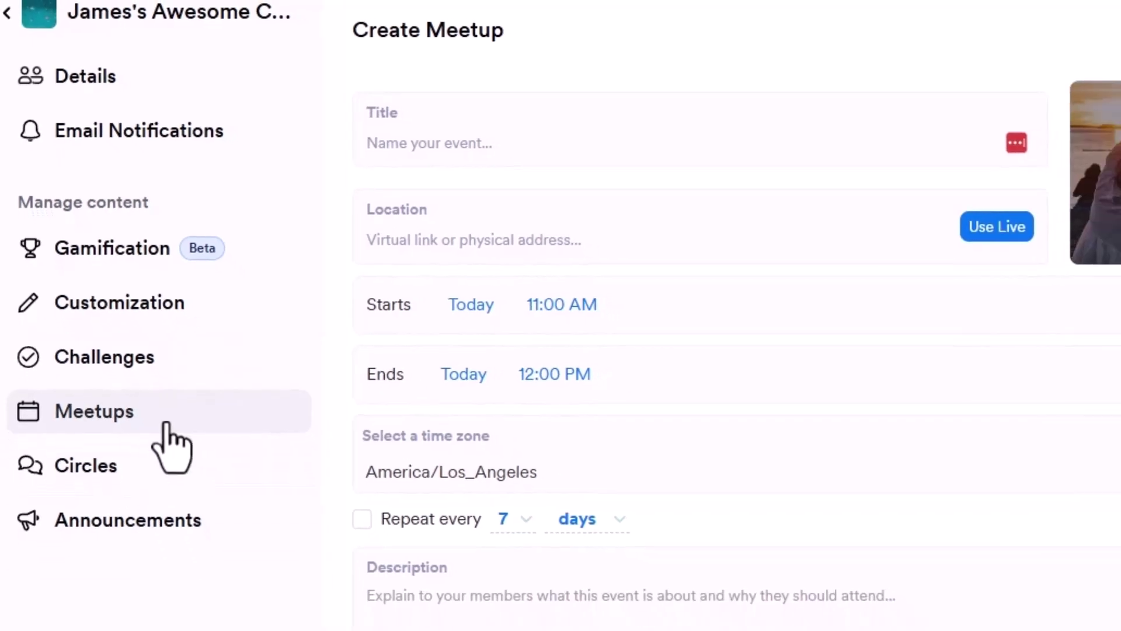
click(82, 257)
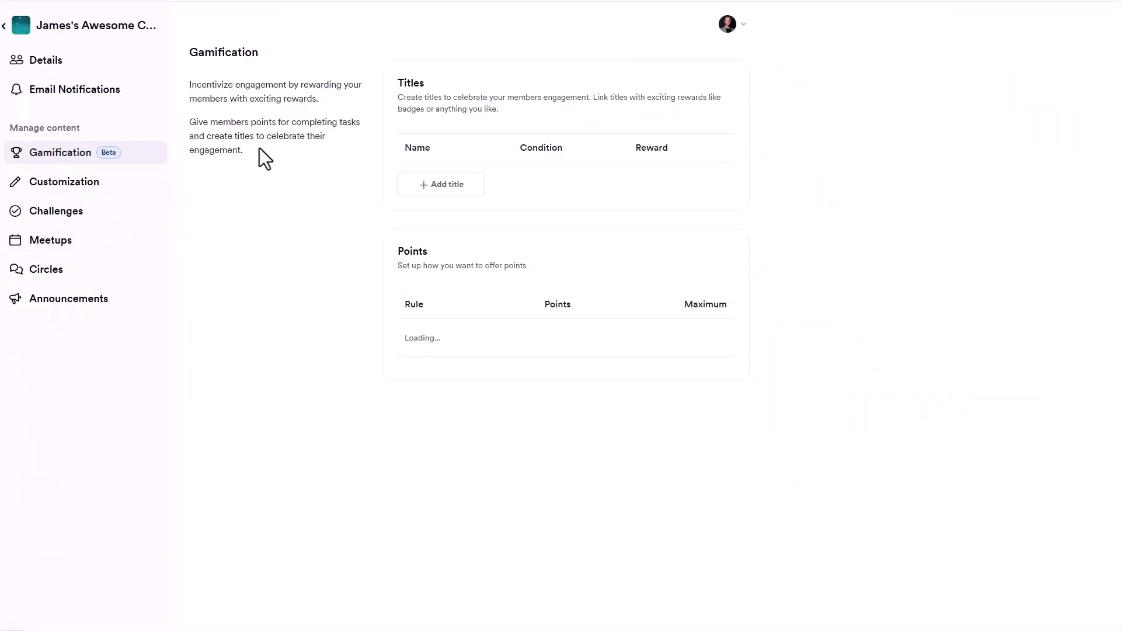
drag(298, 80, 355, 95)
click(355, 94)
triple_click(355, 94)
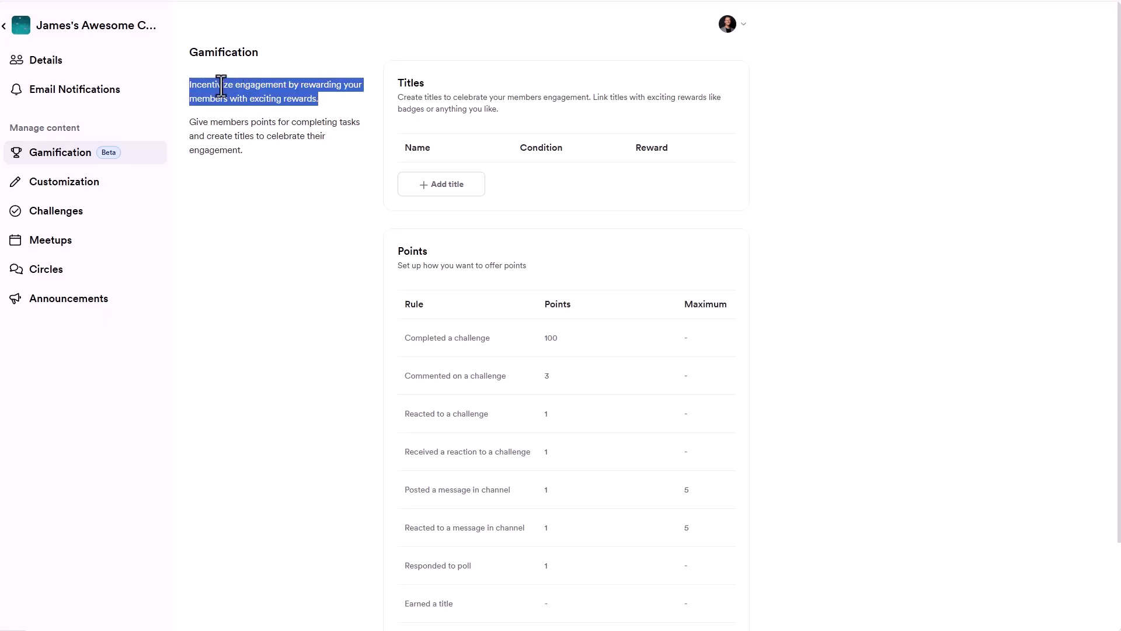
drag(191, 103, 318, 120)
click(326, 125)
mouse_move(202, 129)
mouse_down()
mouse_move(237, 150)
mouse_move(190, 121)
mouse_up()
click(192, 123)
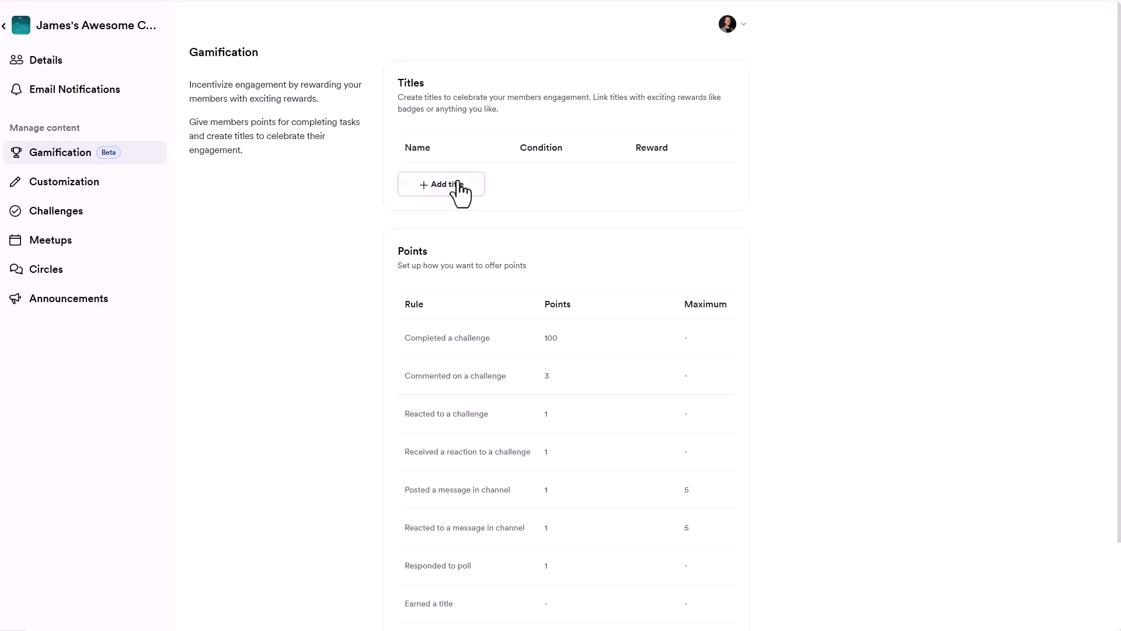
- Examine the gamification points rules, opening the Completed a challenge rule and closing it without saving
scroll(288, 253, down, 2)
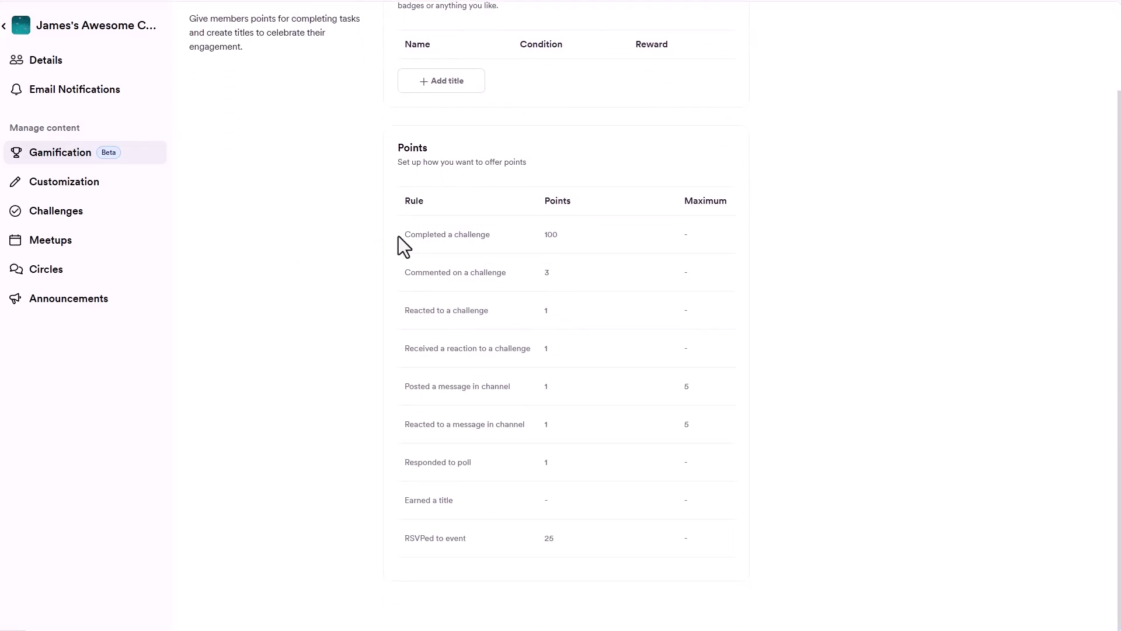
drag(398, 236, 536, 236)
click(543, 237)
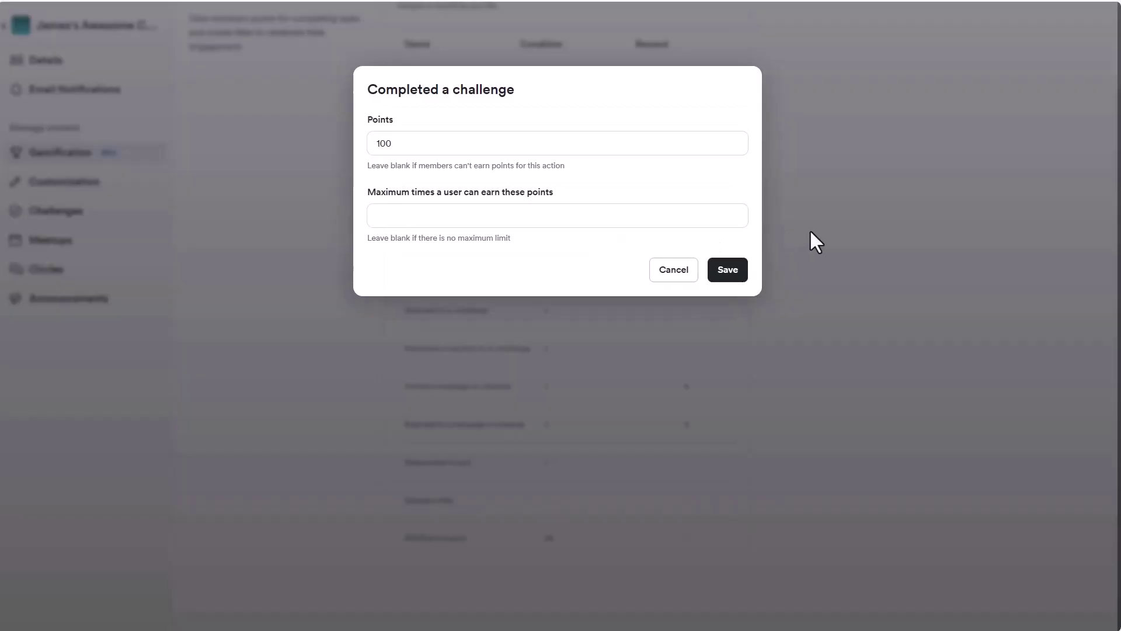
click(678, 274)
drag(415, 237, 487, 237)
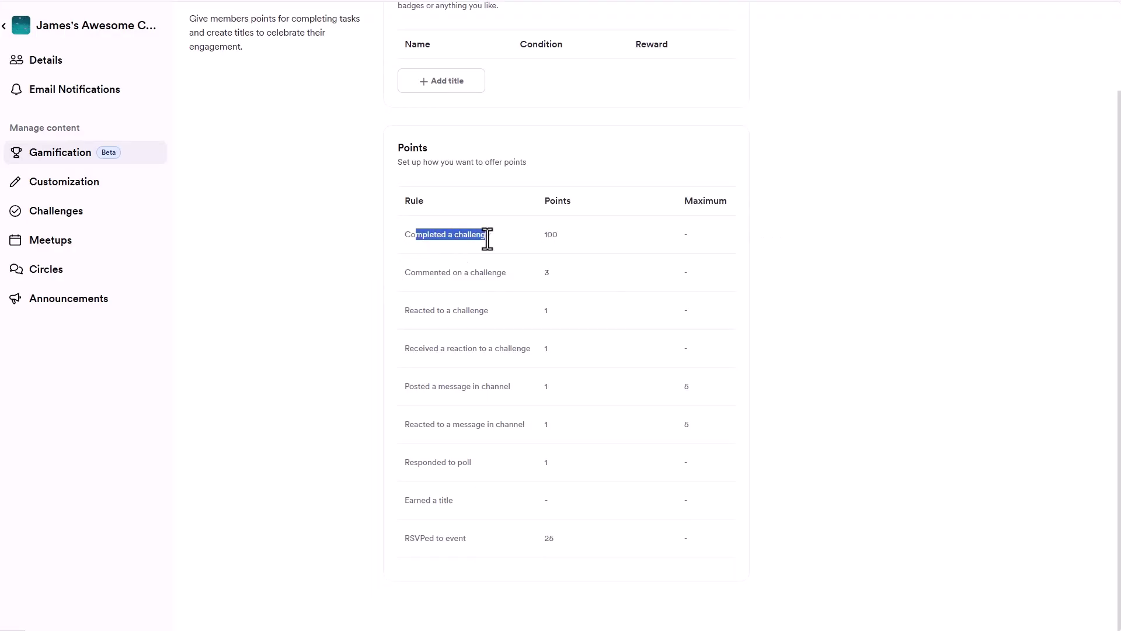
click(347, 234)
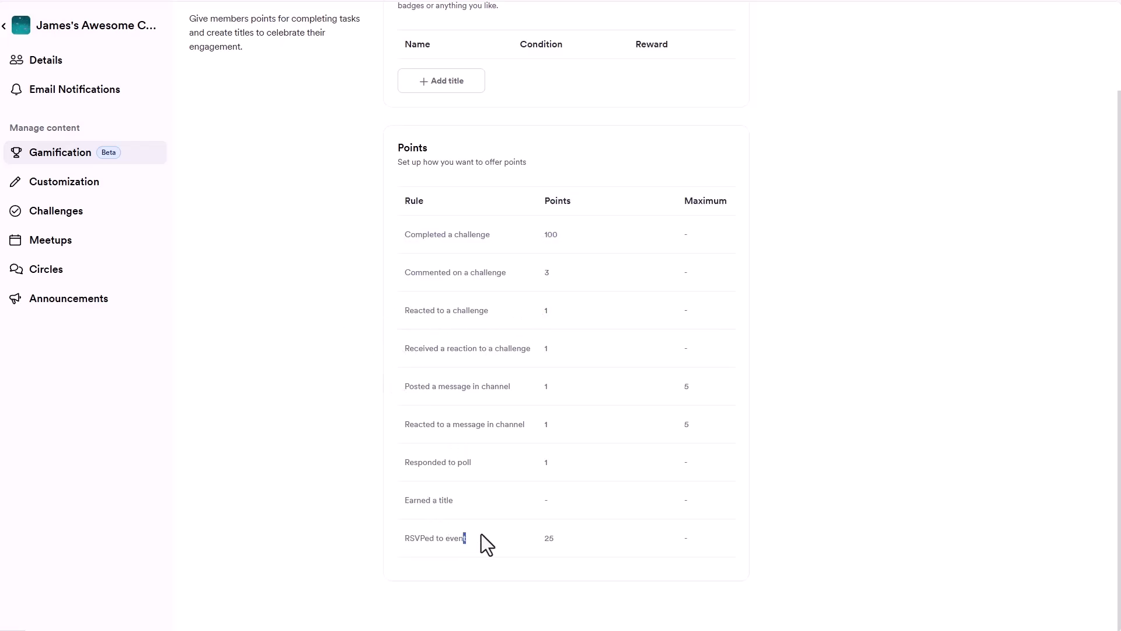
drag(499, 534, 320, 432)
click(321, 423)
scroll(344, 365, up, 3)
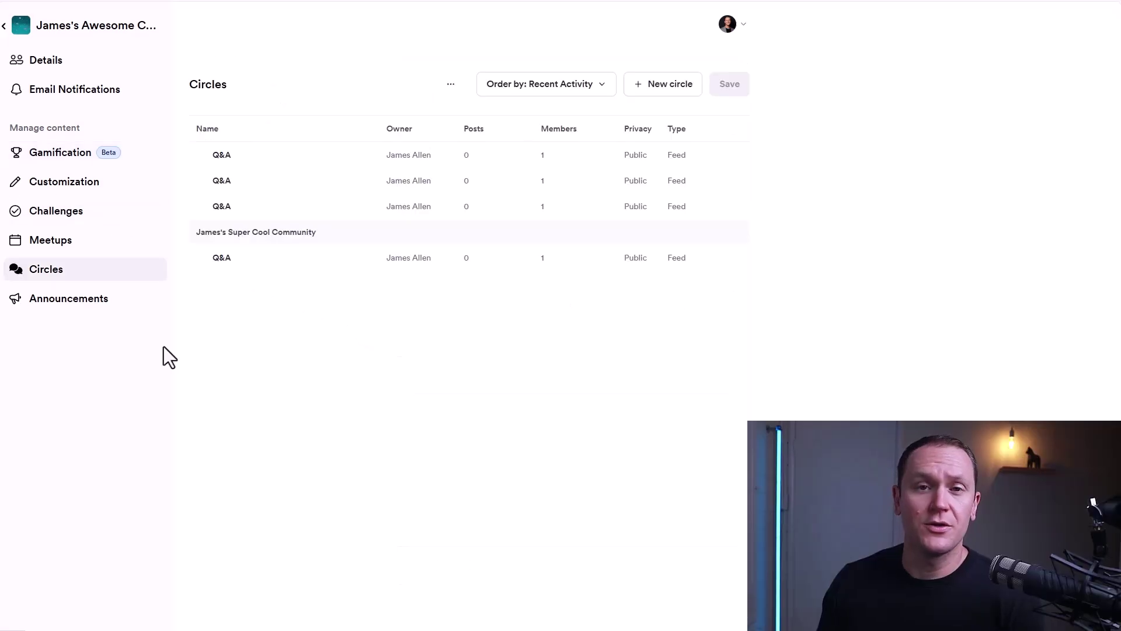
- View the community's circles list and its announcements page
click(36, 275)
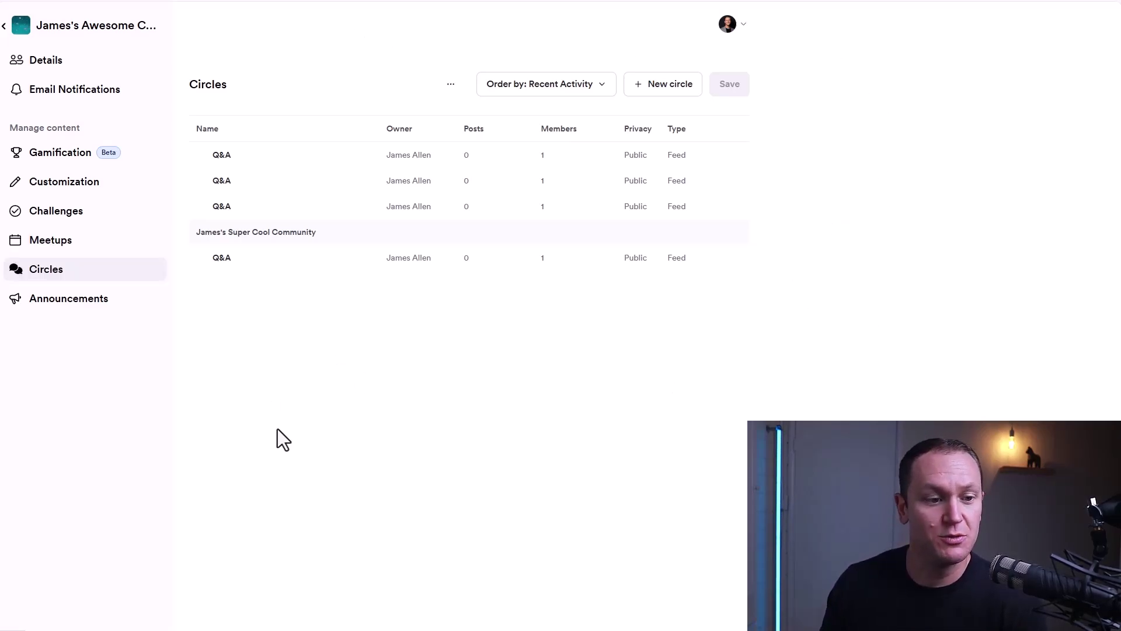
click(51, 314)
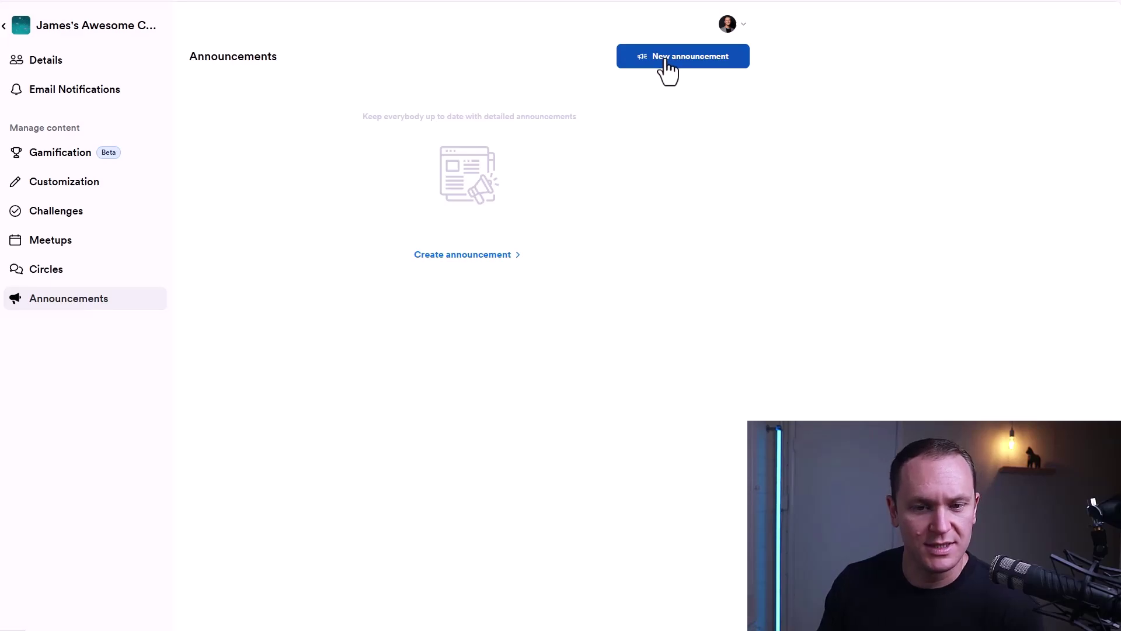
drag(188, 57, 187, 83)
click(289, 55)
click(190, 88)
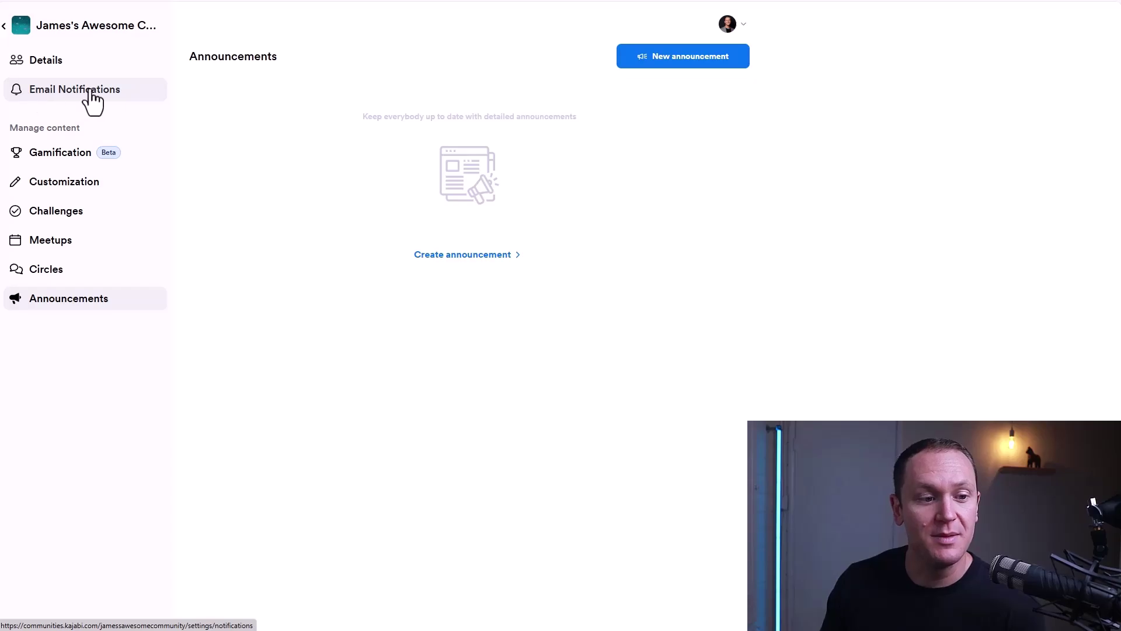
- Open the email notification settings and review the controls for circles, challenges, meetups, live rooms and announcements
click(35, 94)
scroll(919, 158, down, 1)
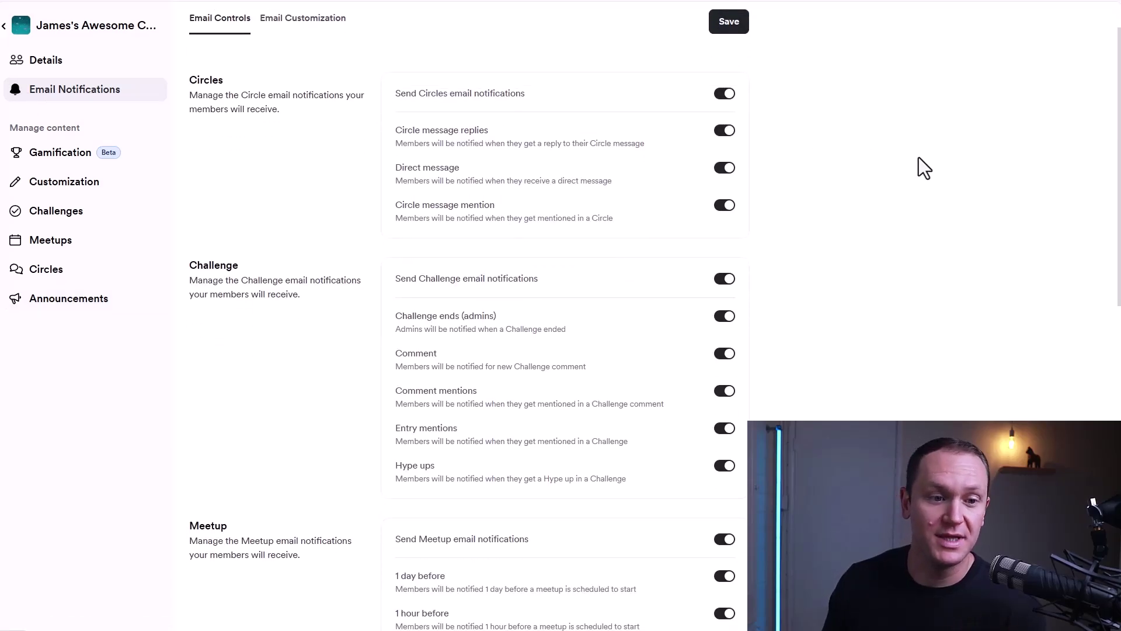
scroll(916, 163, up, 1)
scroll(257, 150, down, 1)
drag(185, 96, 275, 118)
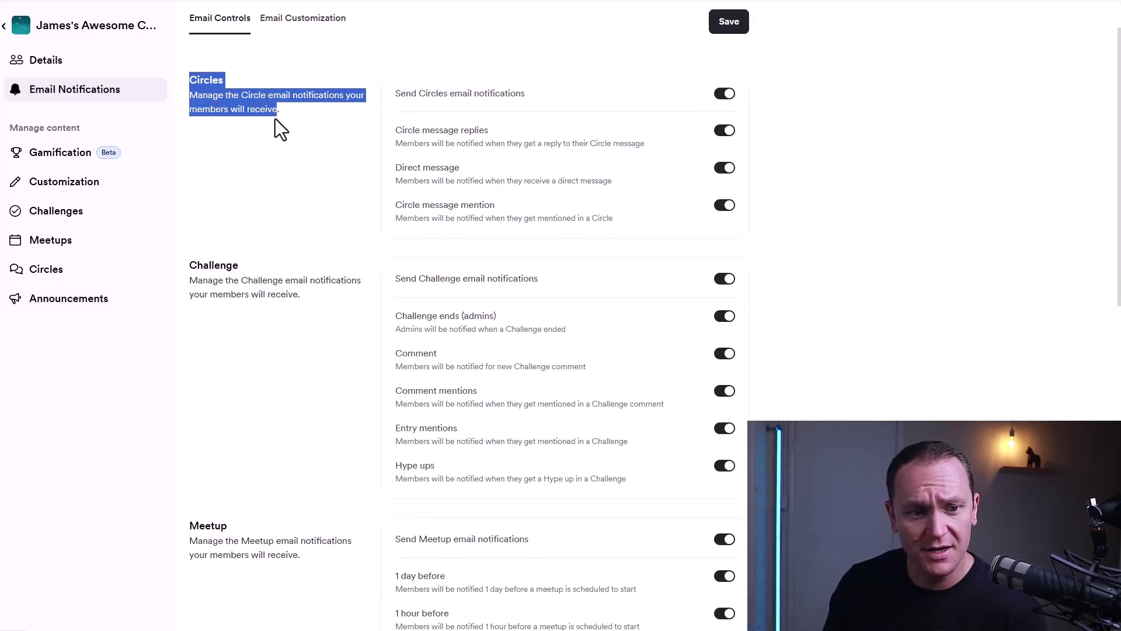
click(302, 154)
scroll(875, 155, down, 1)
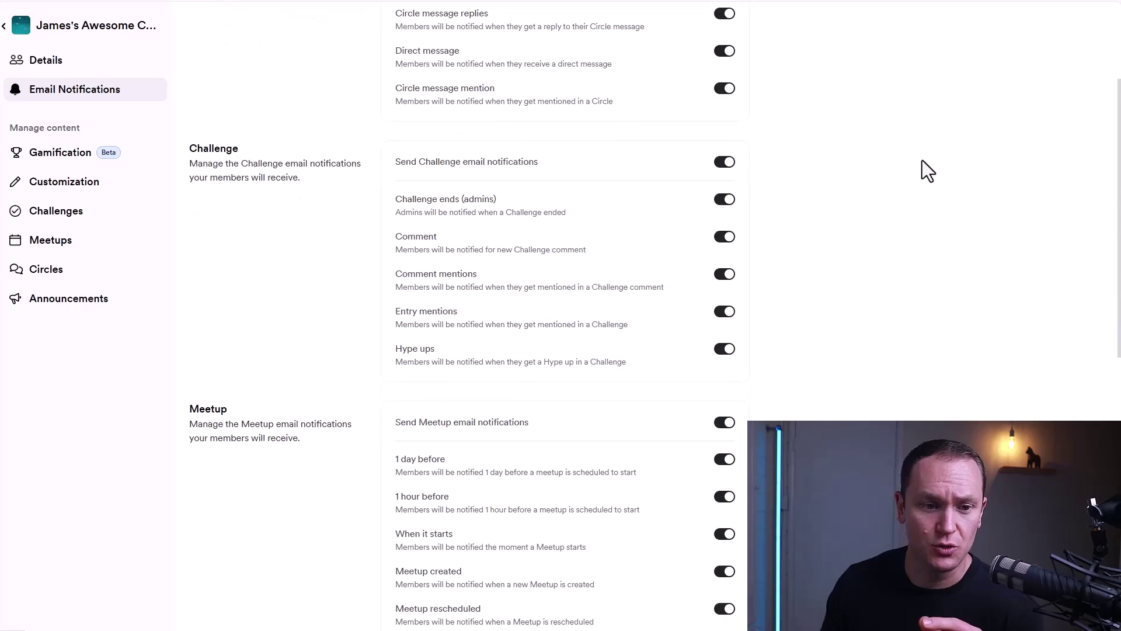
scroll(340, 177, up, 3)
drag(225, 141, 184, 143)
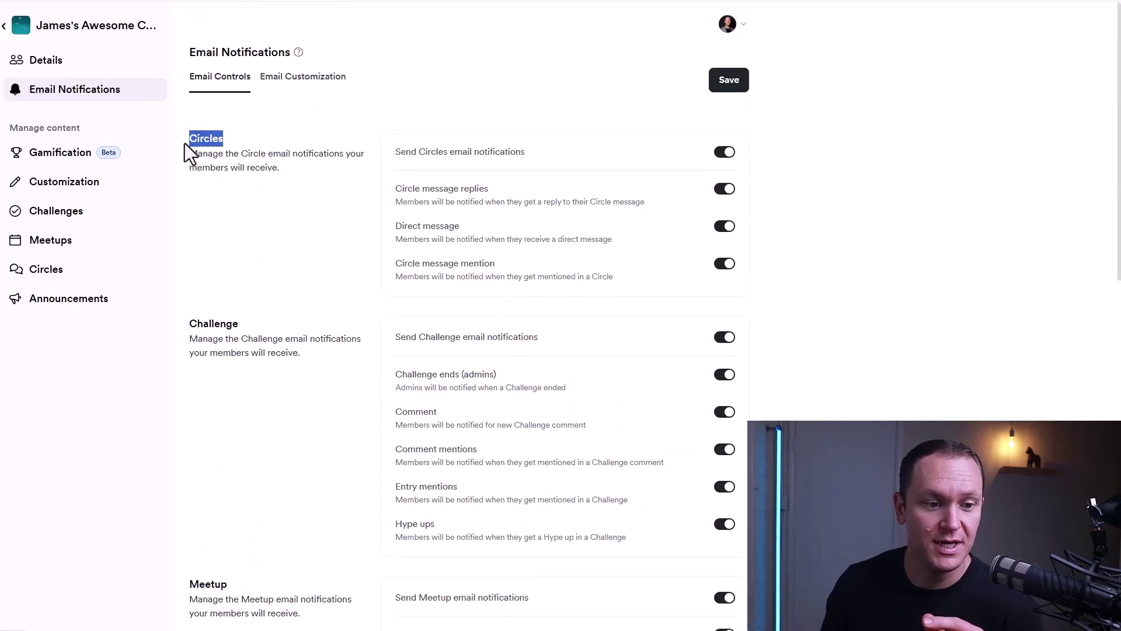
scroll(240, 199, down, 5)
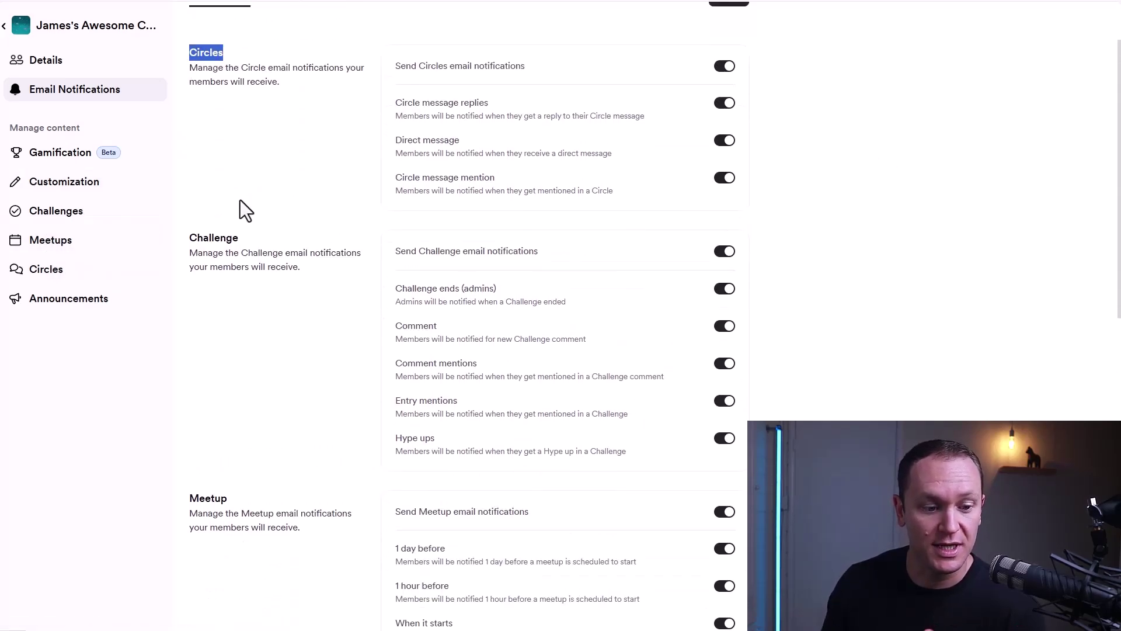
scroll(249, 317, down, 4)
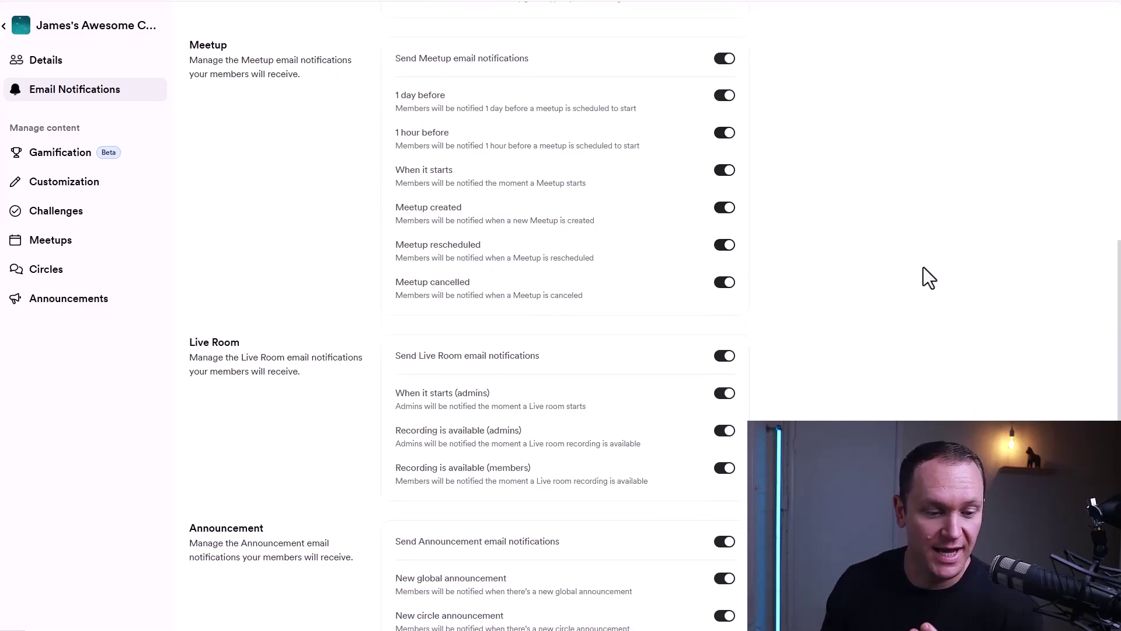
scroll(923, 267, down, 3)
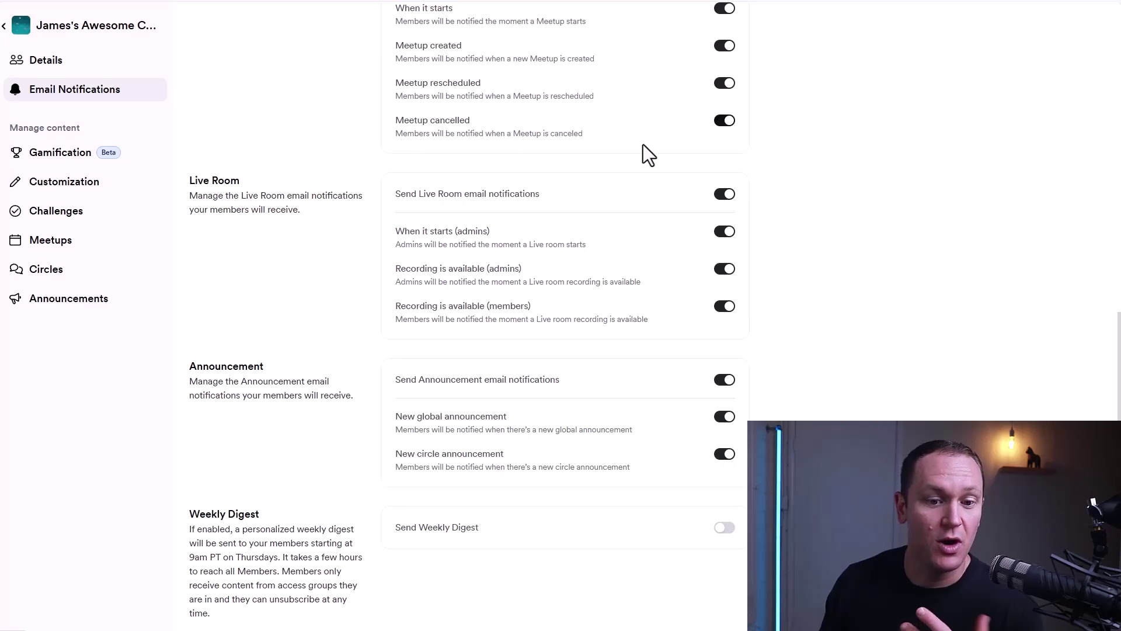
- Switch the Meetup cancelled email notification off and back on
scroll(692, 190, up, 1)
scroll(693, 189, up, 2)
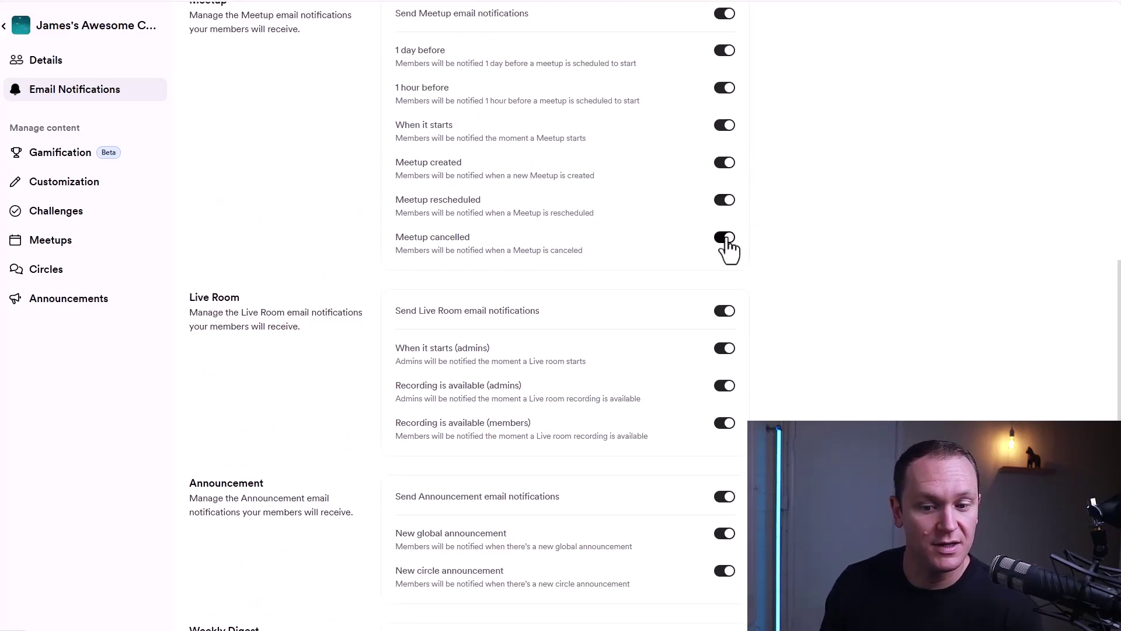
click(724, 238)
click(724, 238)
- Enable the Send Weekly Digest email notification and reveal its content options
scroll(808, 213, down, 3)
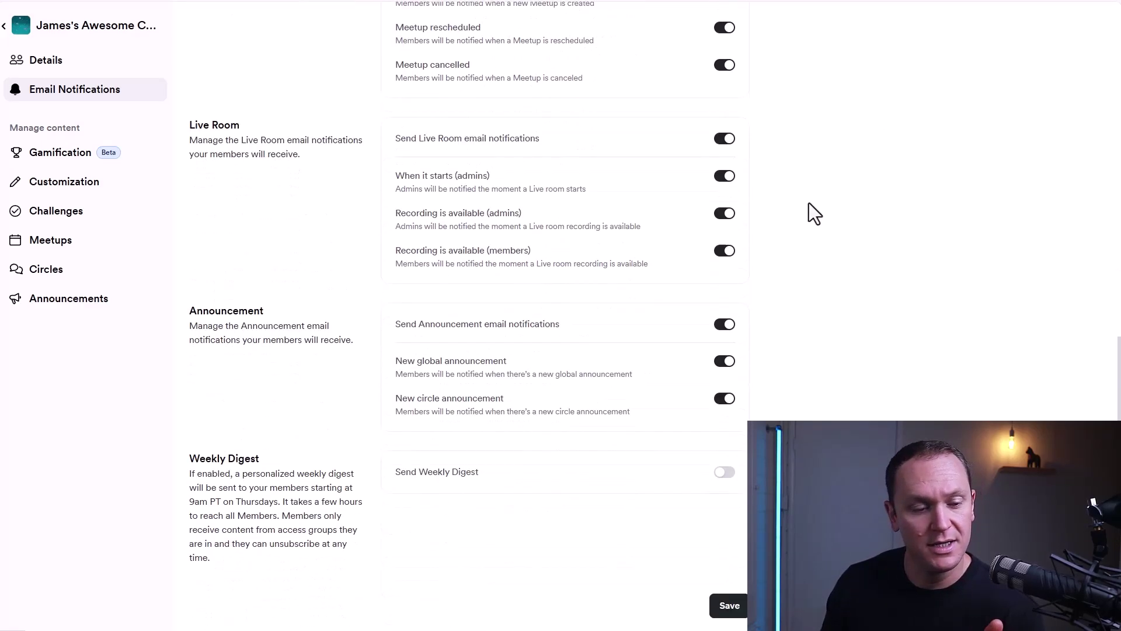
scroll(263, 170, down, 1)
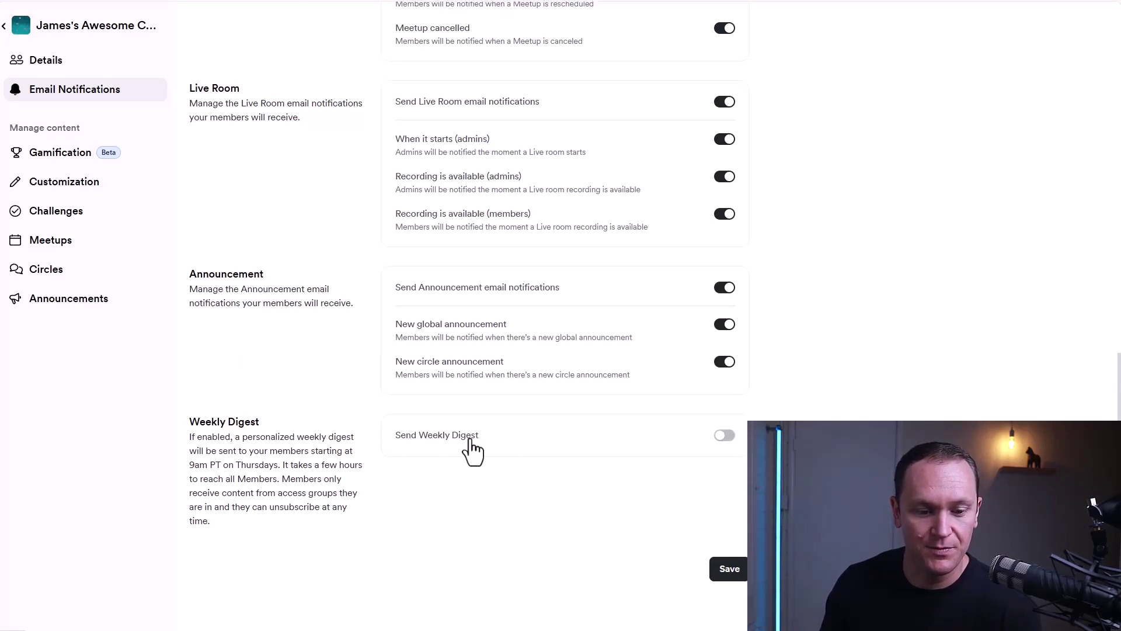
click(724, 435)
scroll(838, 408, down, 2)
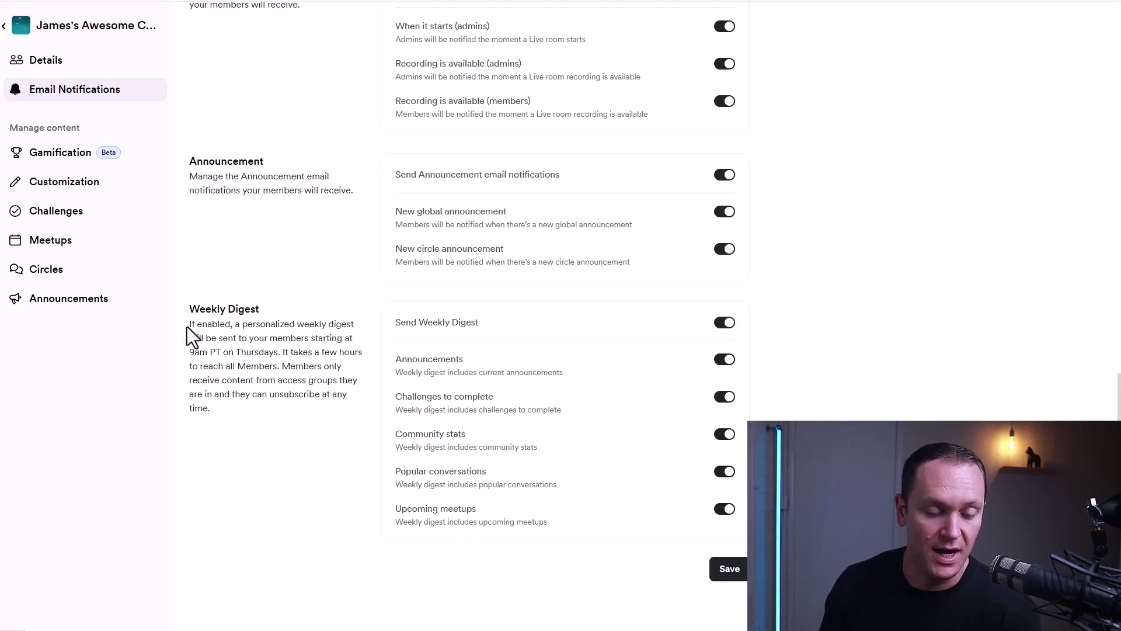
- Read the Weekly Digest description covering its sending time, delivery, access groups and unsubscribing
drag(187, 327, 359, 339)
click(358, 338)
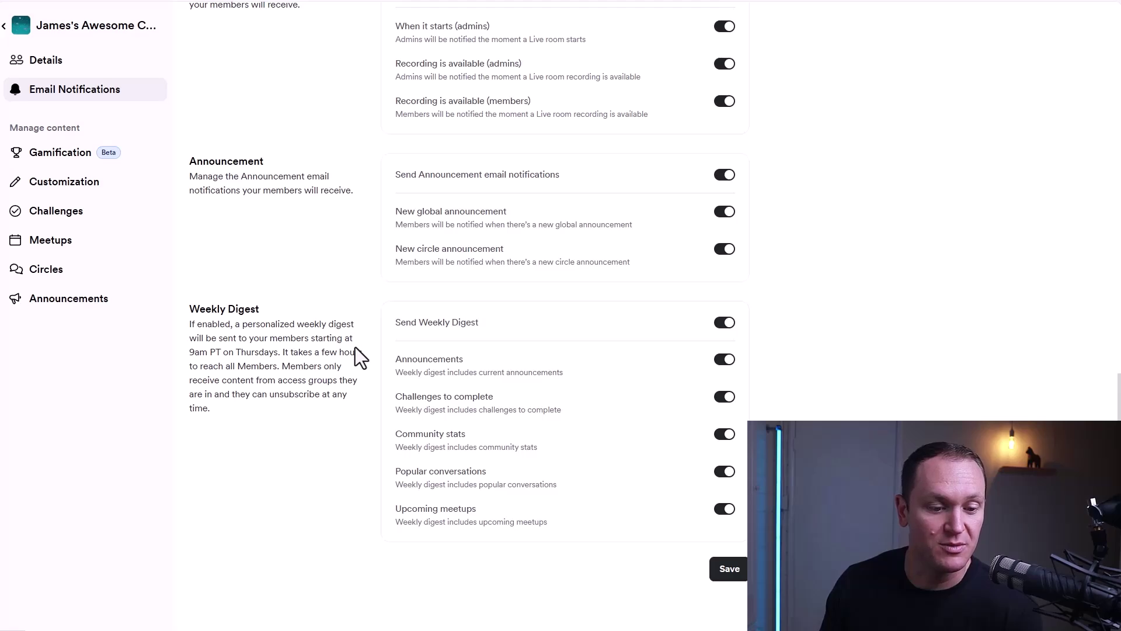
drag(192, 352, 366, 365)
click(280, 356)
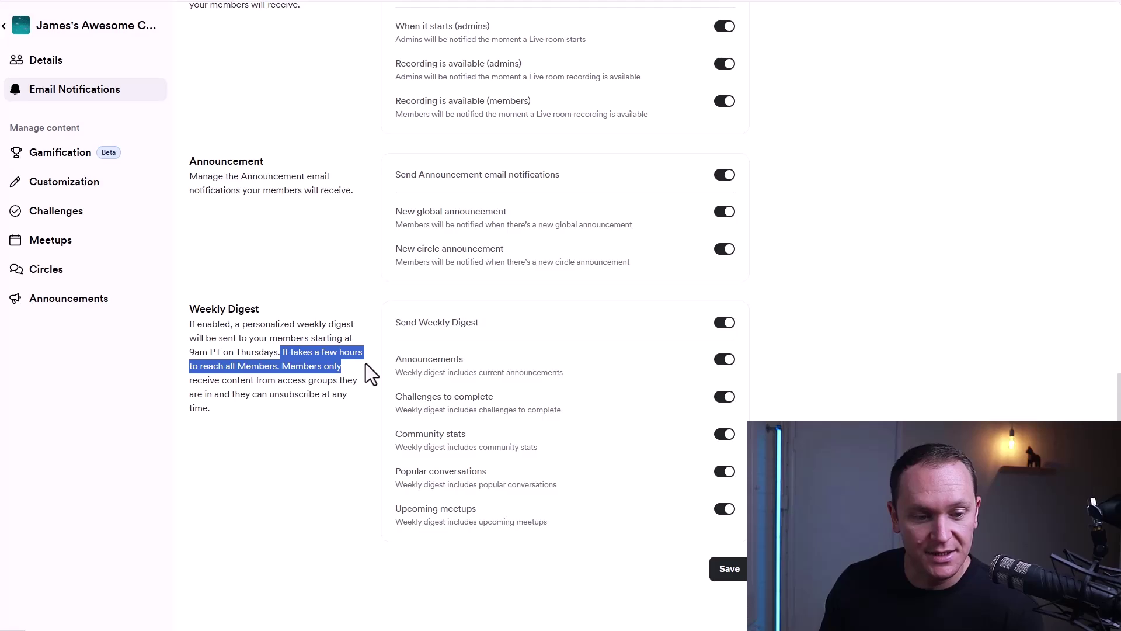
click(296, 422)
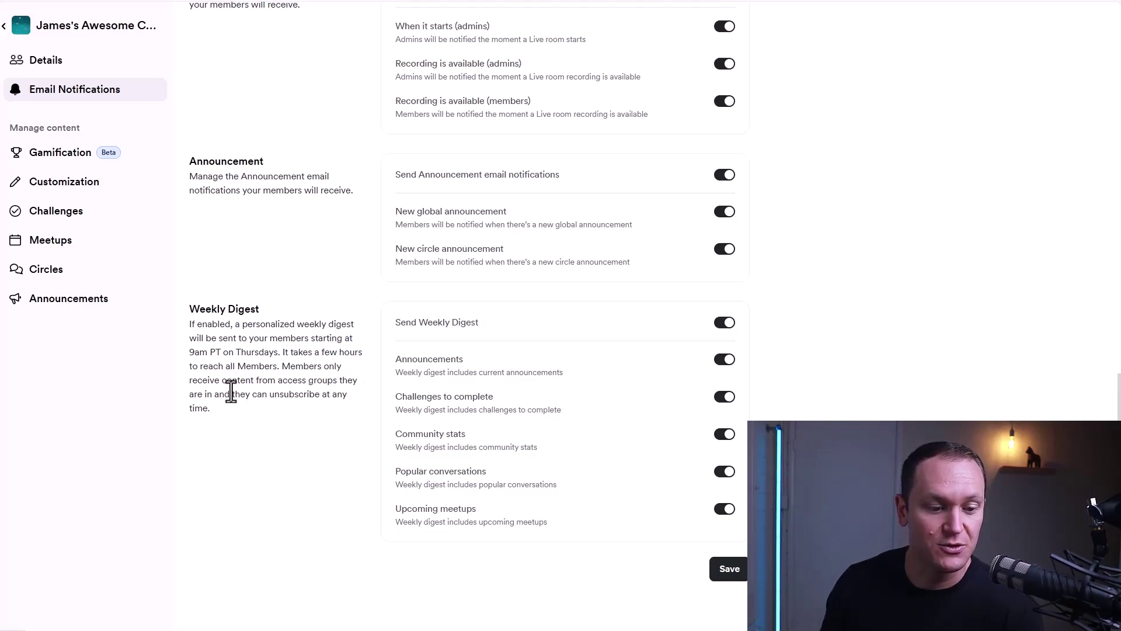
drag(194, 395, 252, 408)
click(252, 408)
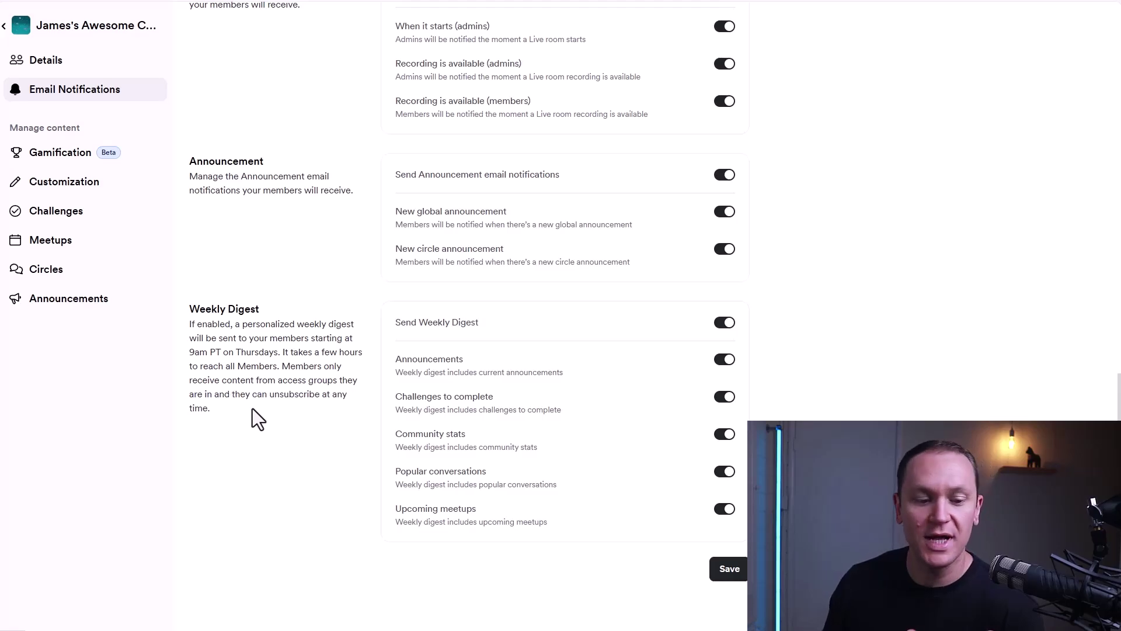
mouse_move(283, 368)
mouse_down()
mouse_move(296, 413)
mouse_move(290, 367)
mouse_up()
click(296, 413)
click(290, 368)
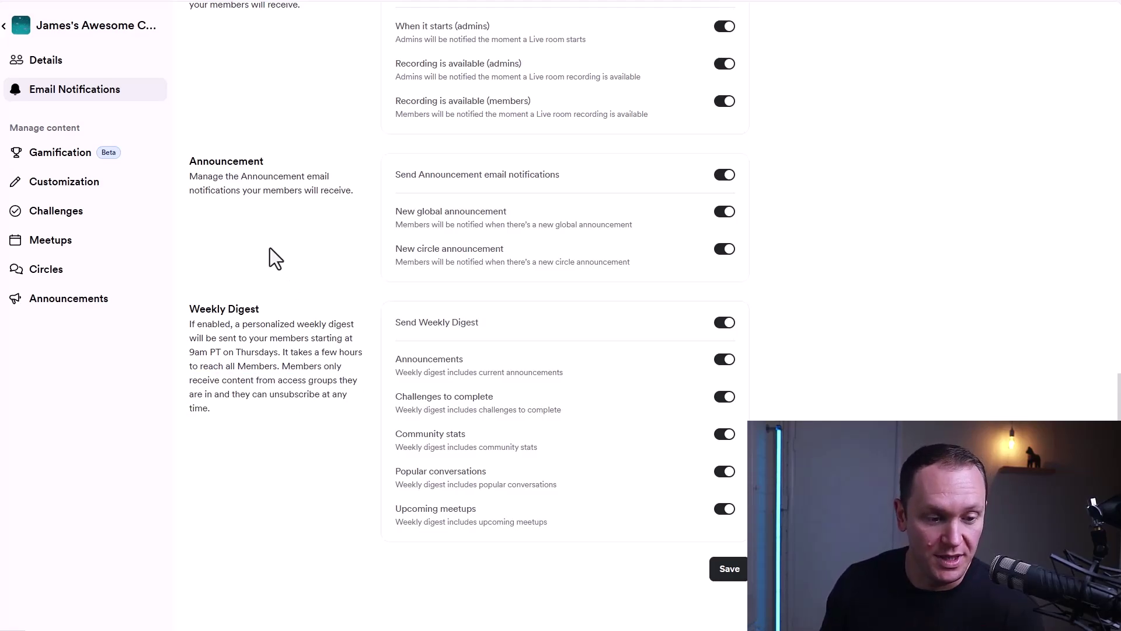
drag(283, 385, 336, 380)
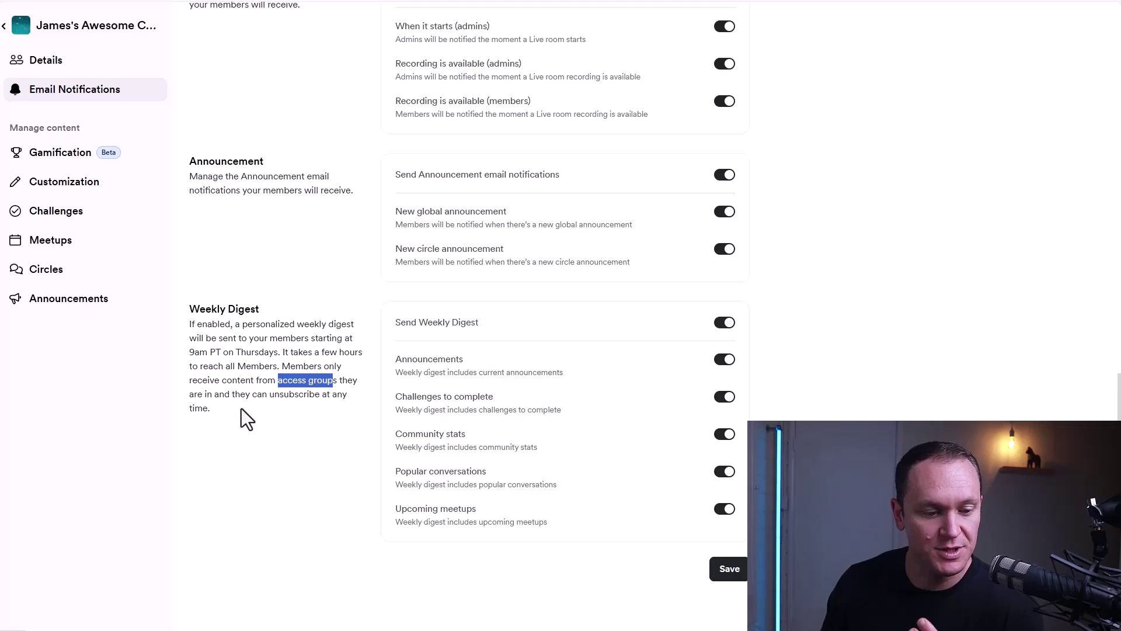
click(237, 411)
drag(232, 395, 243, 416)
click(243, 415)
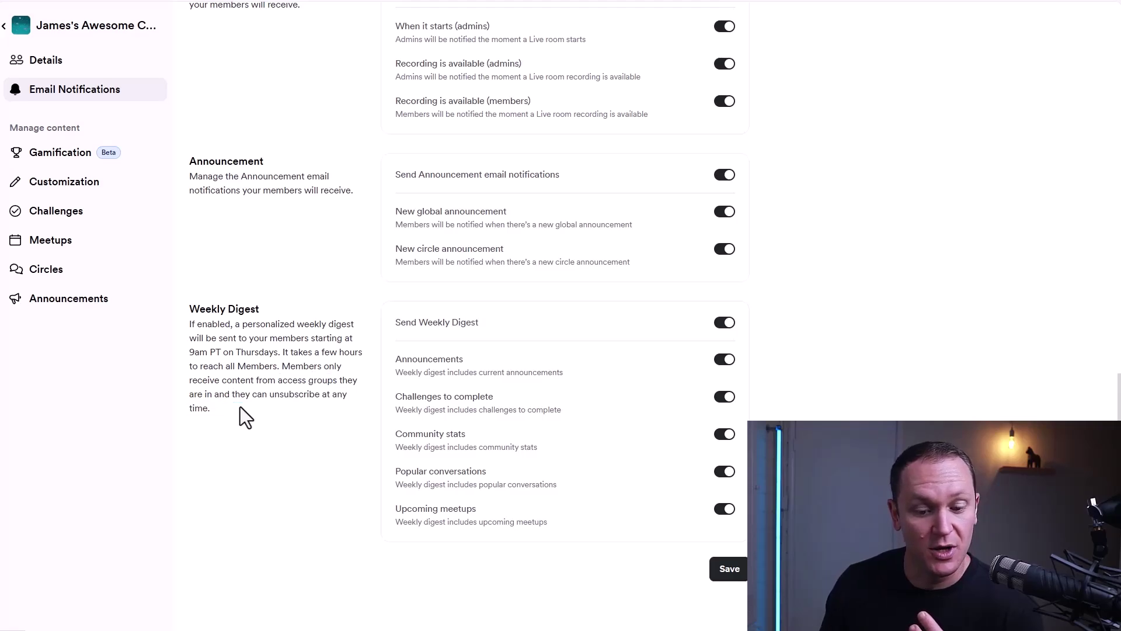
- Open the email customization settings with the branding and footer options for the community's notifications
scroll(800, 359, up, 9)
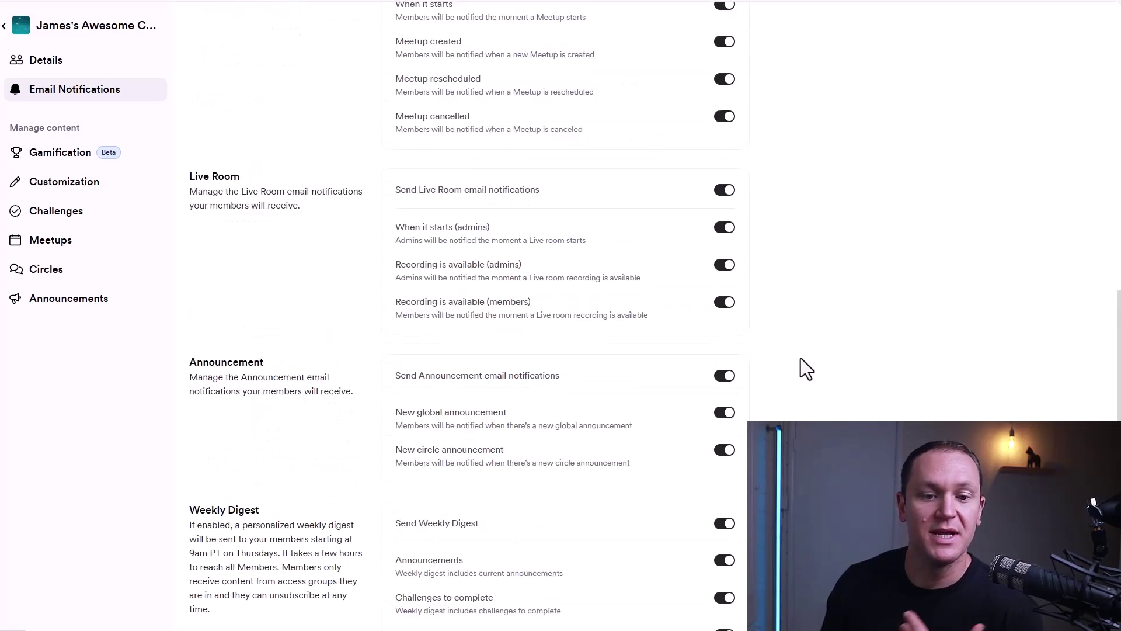
scroll(800, 359, up, 6)
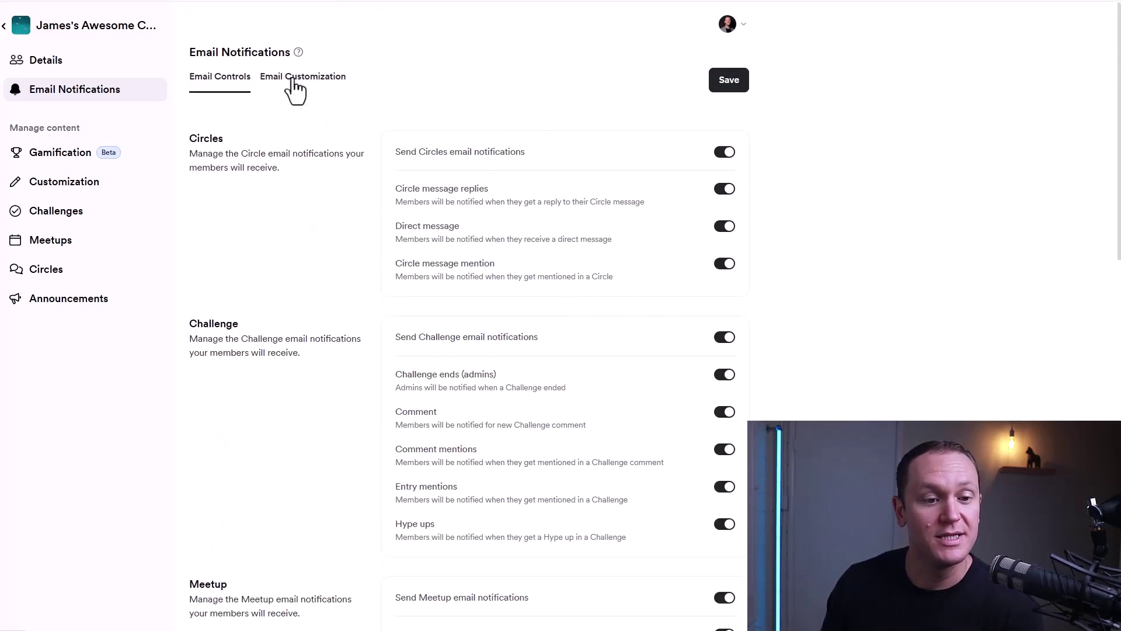
click(295, 88)
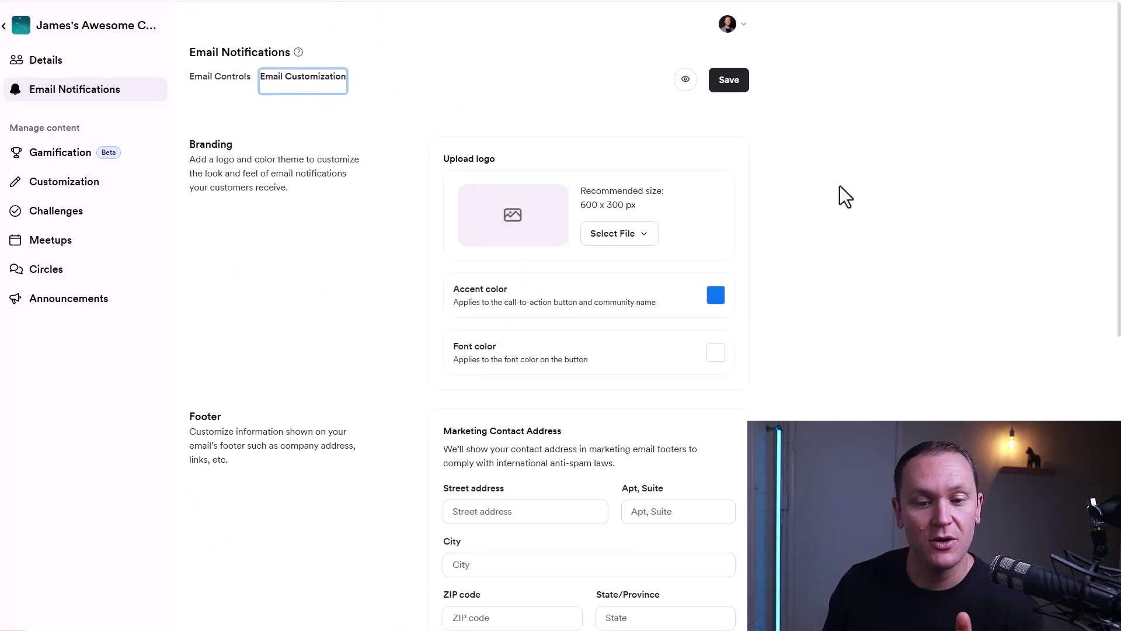
- Examine the Branding options for email notifications, including the logo upload, accent color and font color
scroll(876, 199, down, 1)
drag(438, 101, 768, 178)
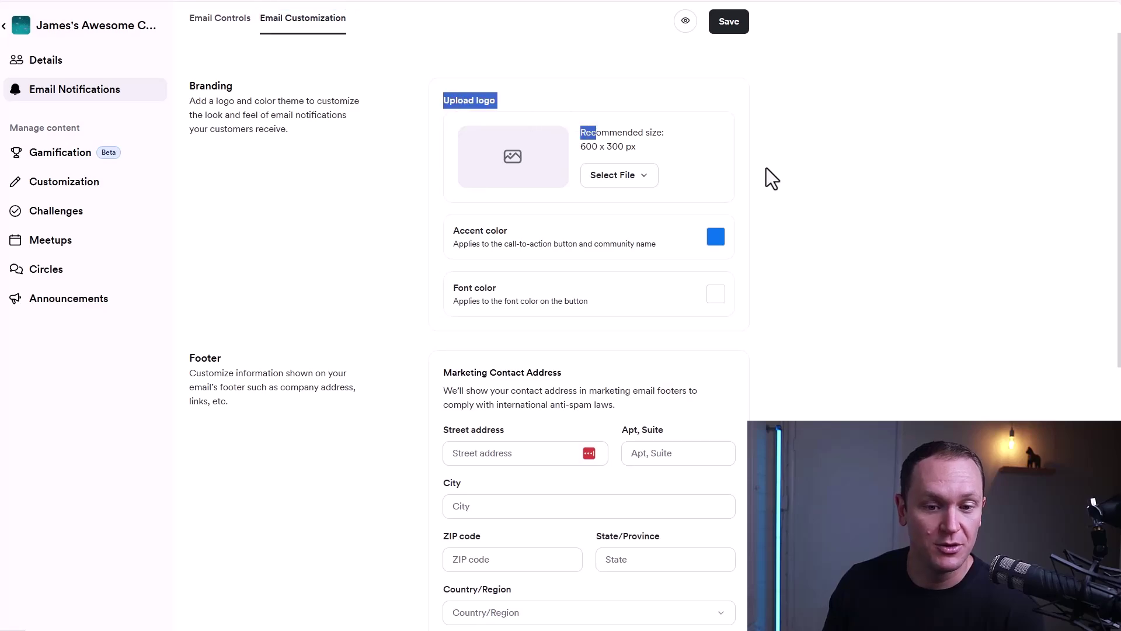
click(923, 227)
scroll(917, 217, down, 1)
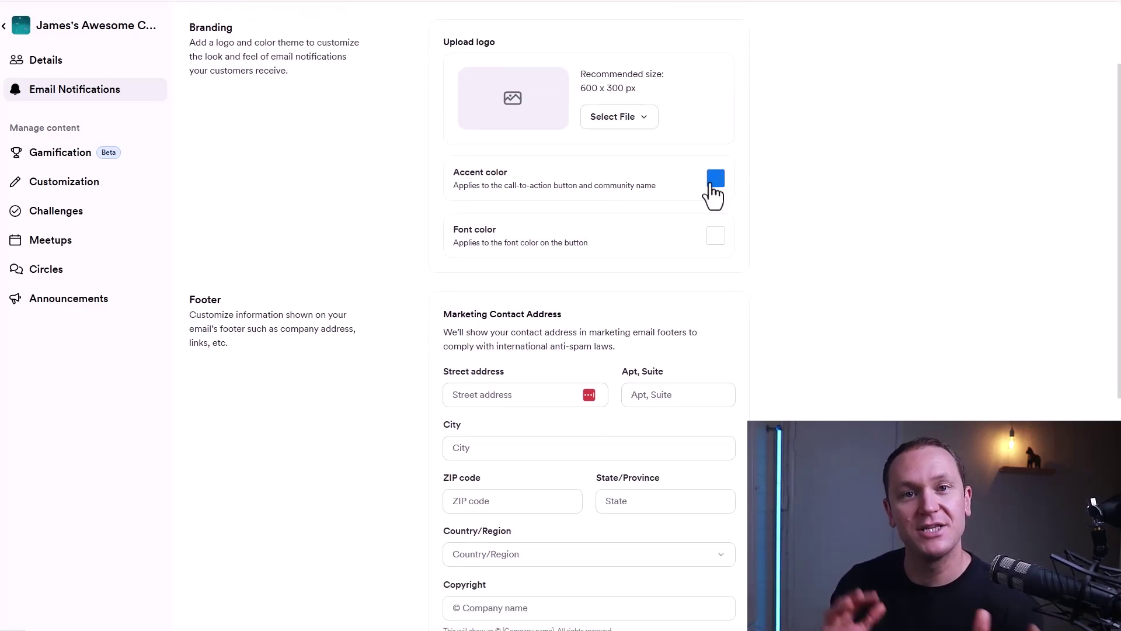
scroll(584, 192, up, 2)
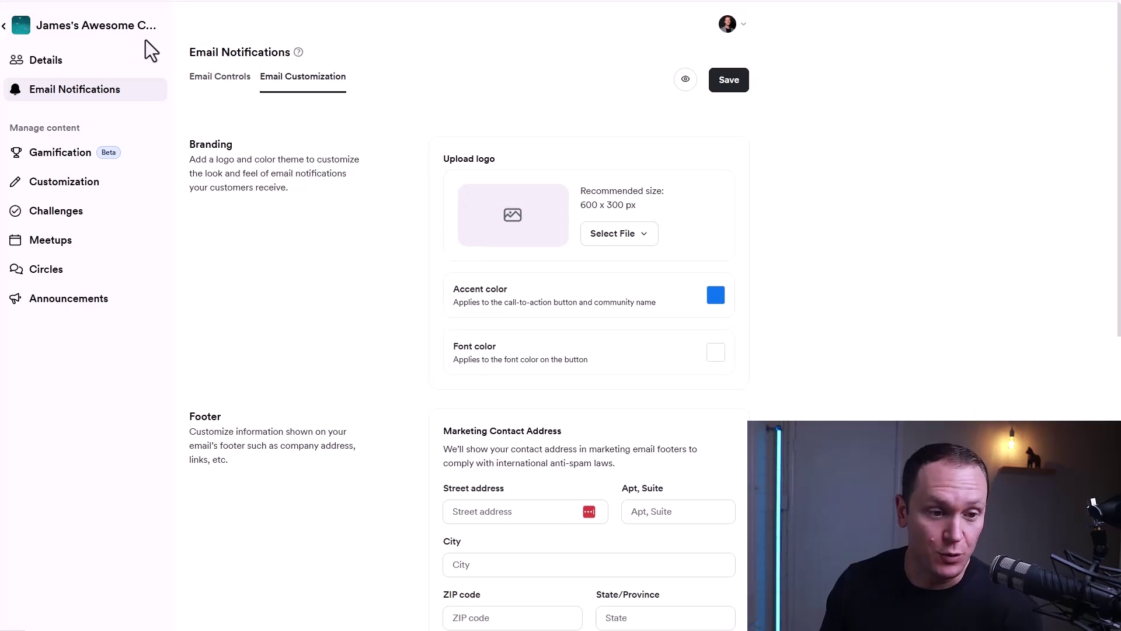
- Return to the email controls and enable the Send Weekly Digest notification again
click(208, 89)
scroll(906, 278, down, 15)
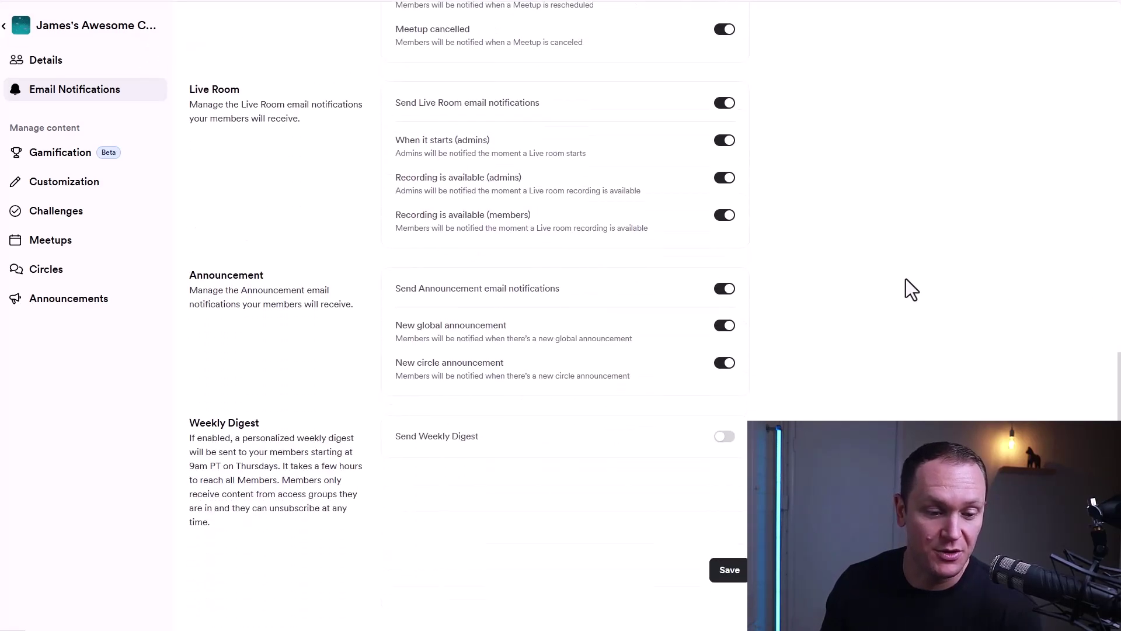
click(726, 436)
scroll(874, 407, down, 2)
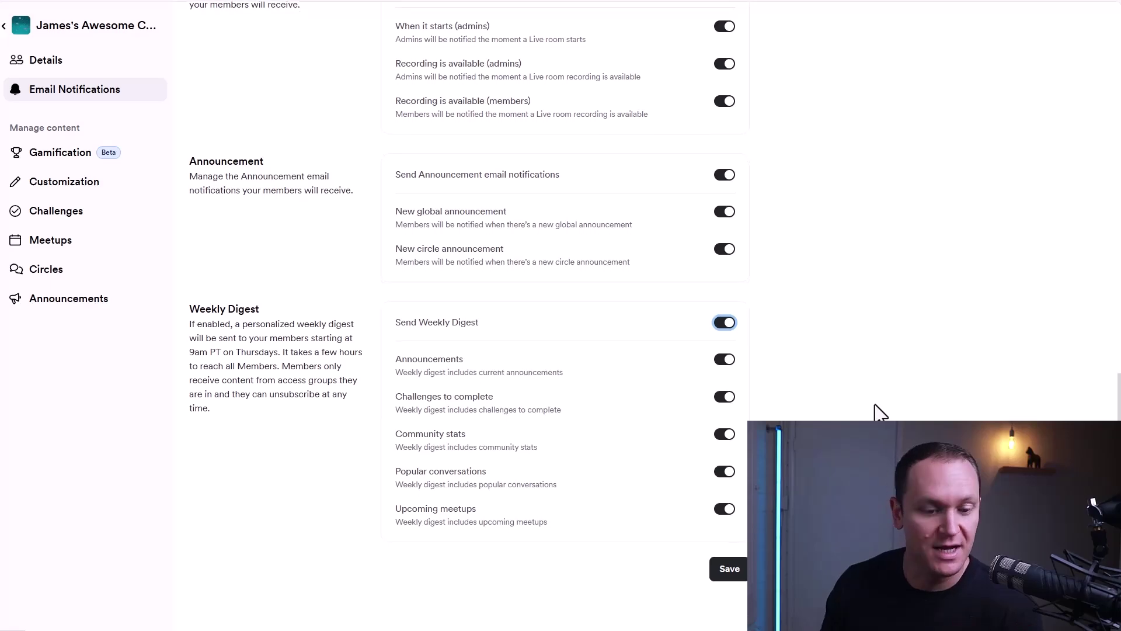
- Reopen the email customization settings and review the footer's contact address, copyright and link options
scroll(875, 407, up, 5)
scroll(869, 396, up, 10)
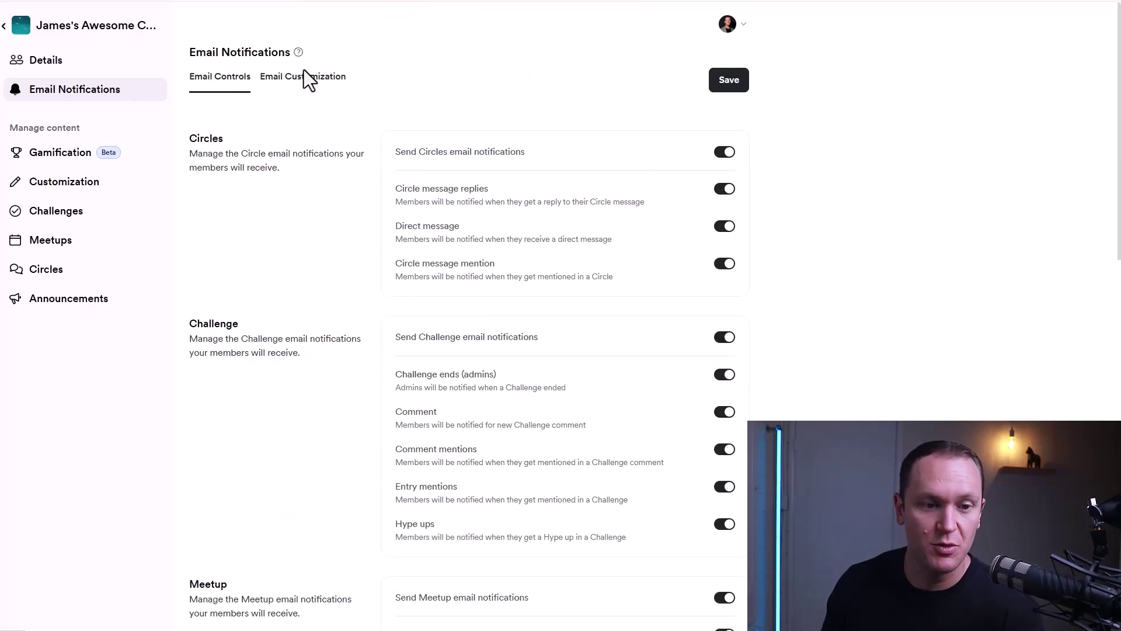
click(296, 87)
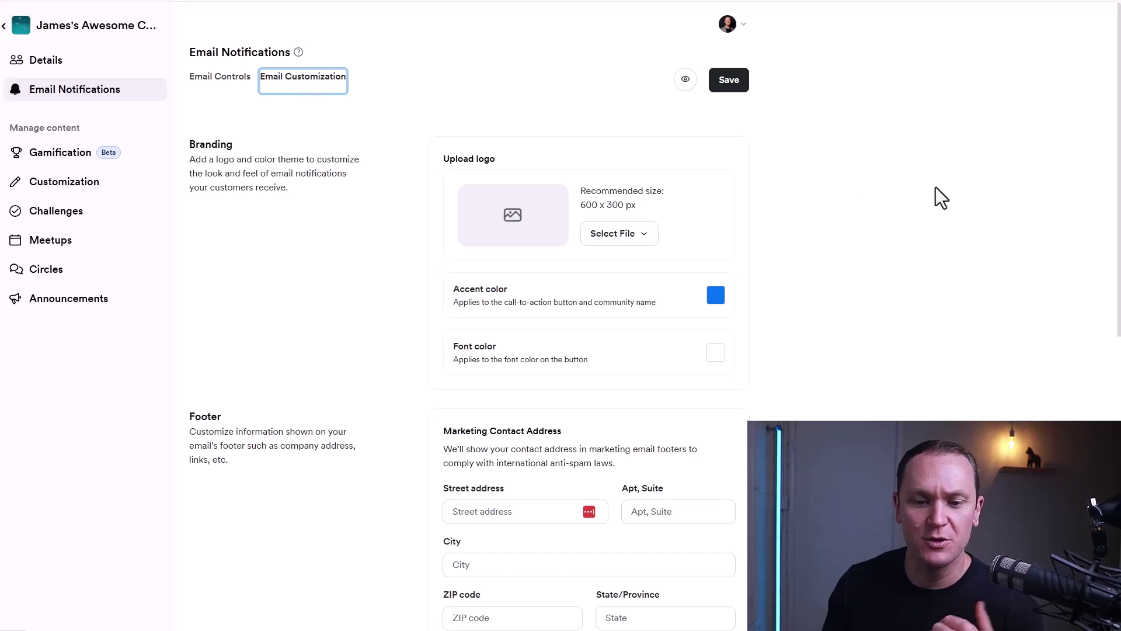
scroll(876, 303, down, 8)
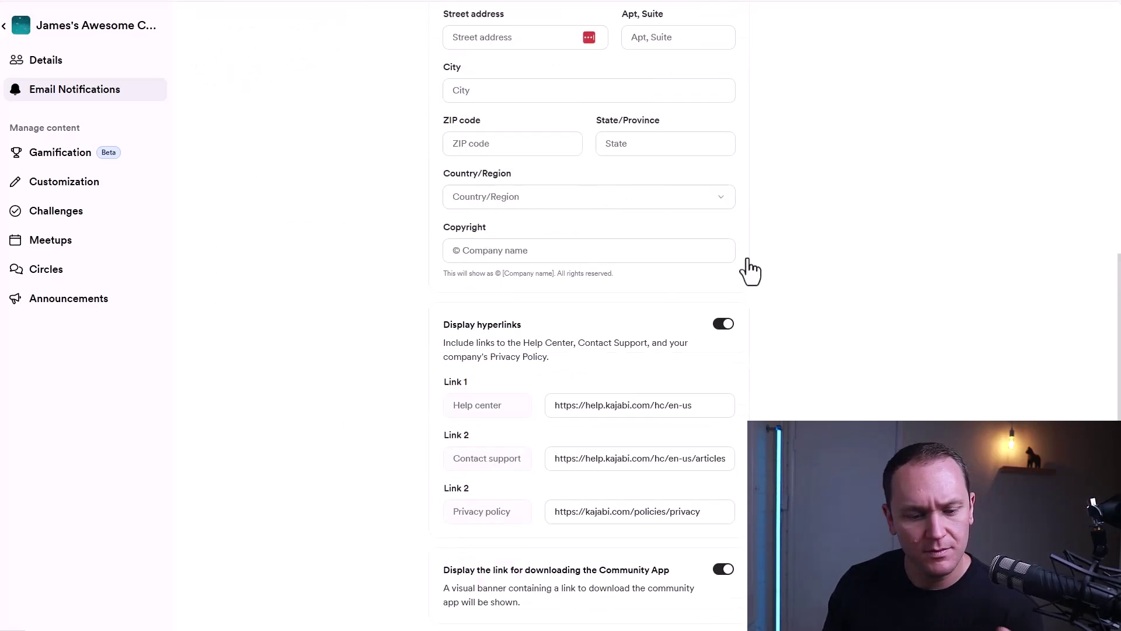
scroll(751, 270, down, 2)
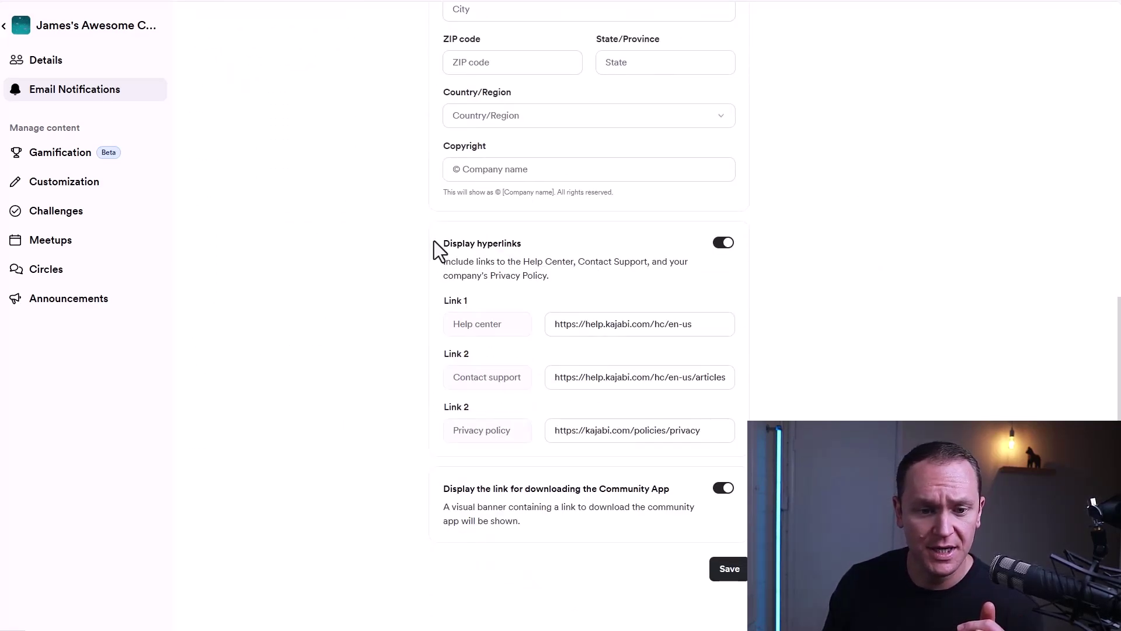
- Examine the Display hyperlinks option in the footer and the web address set for its Help center link
drag(435, 243, 521, 244)
click(991, 403)
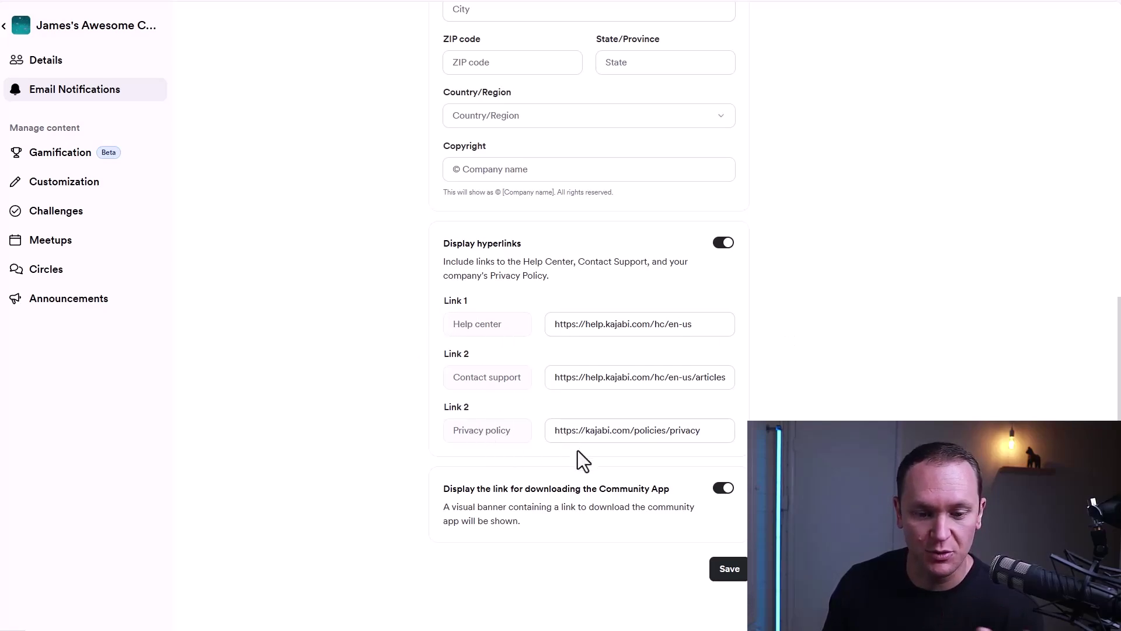
drag(698, 323, 534, 343)
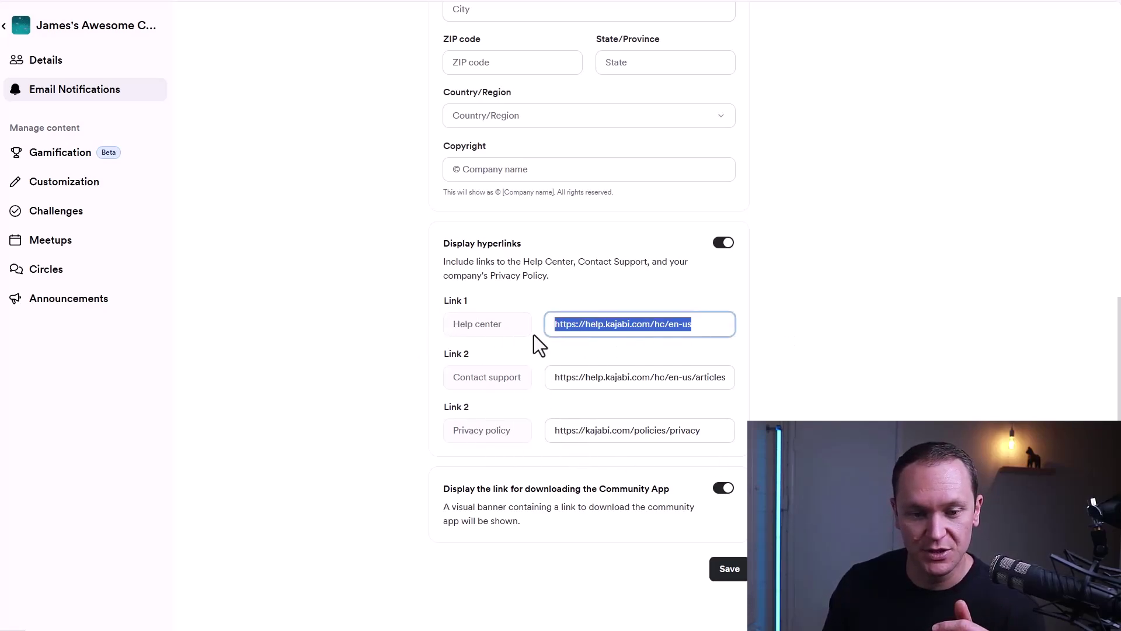
click(275, 351)
click(698, 327)
drag(698, 327, 555, 325)
click(886, 393)
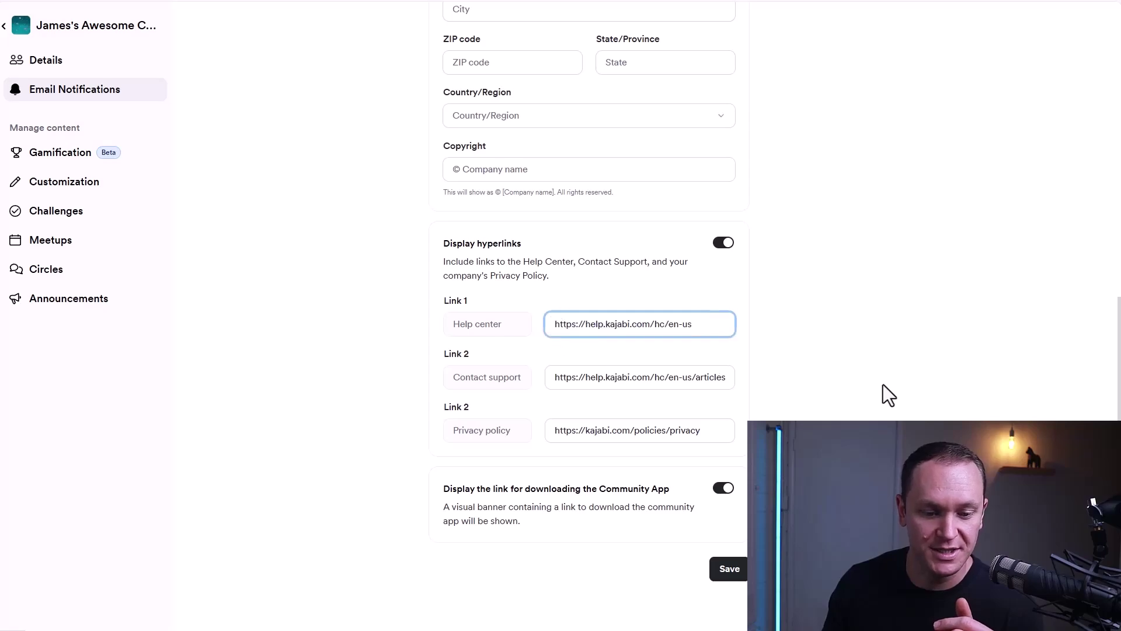
- Read the Community App download link option and its banner description, and save the email customization settings
drag(438, 492, 677, 492)
click(677, 492)
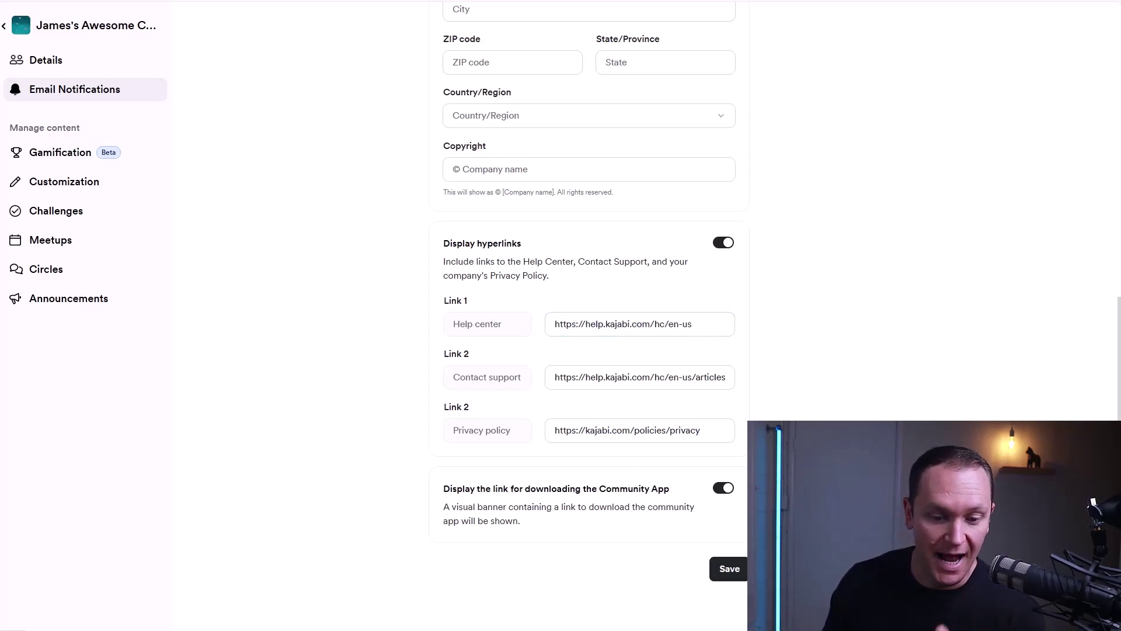
drag(536, 526, 561, 528)
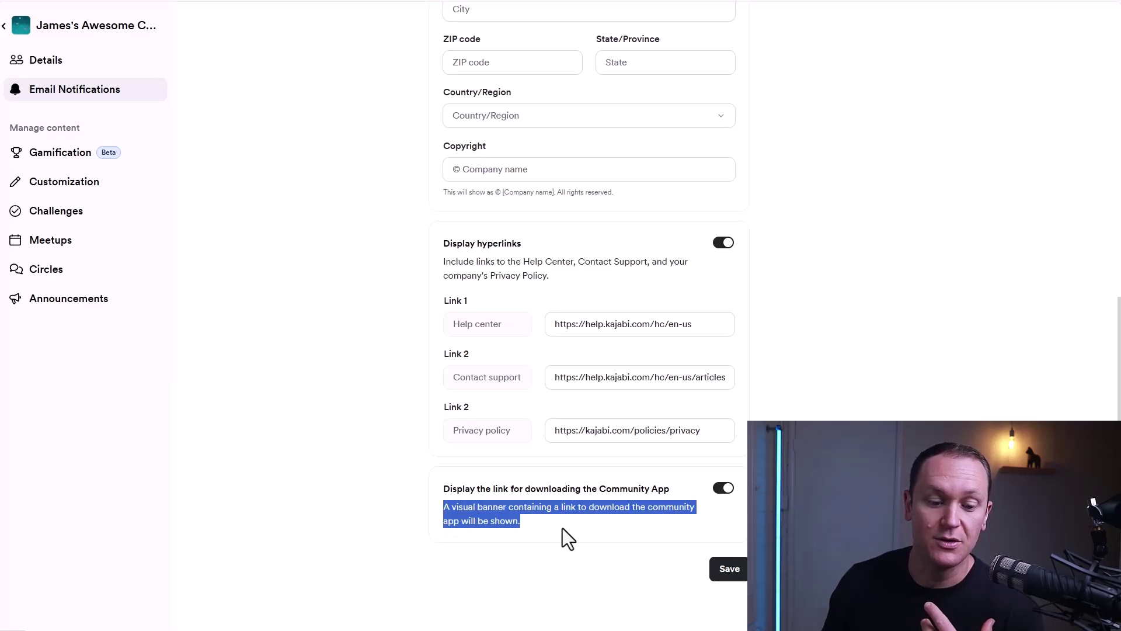
click(562, 528)
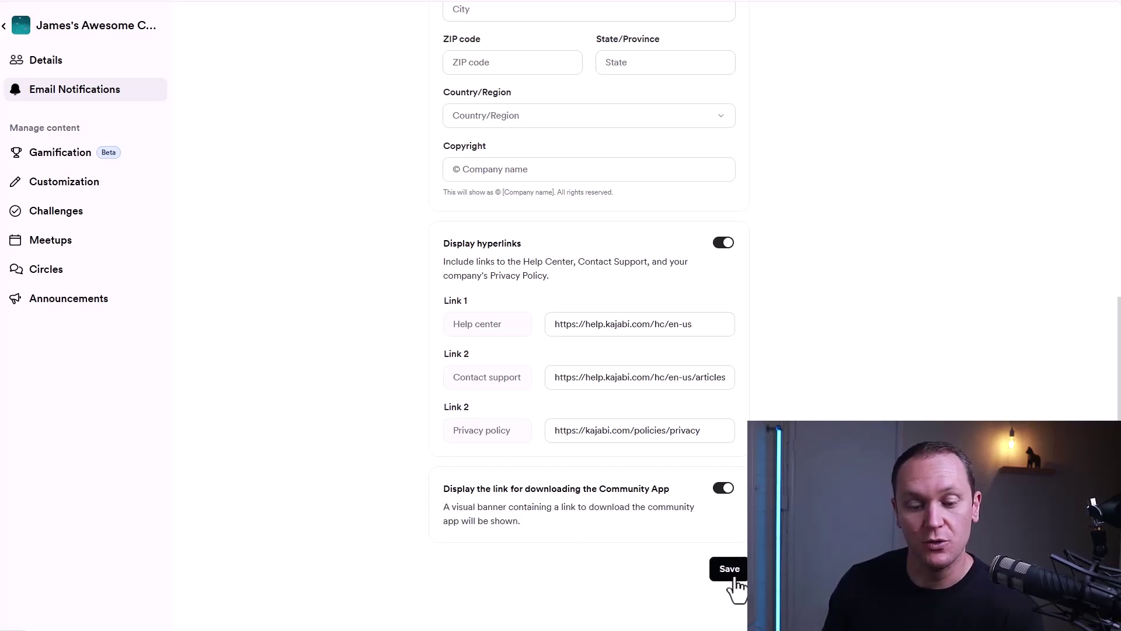
click(730, 569)
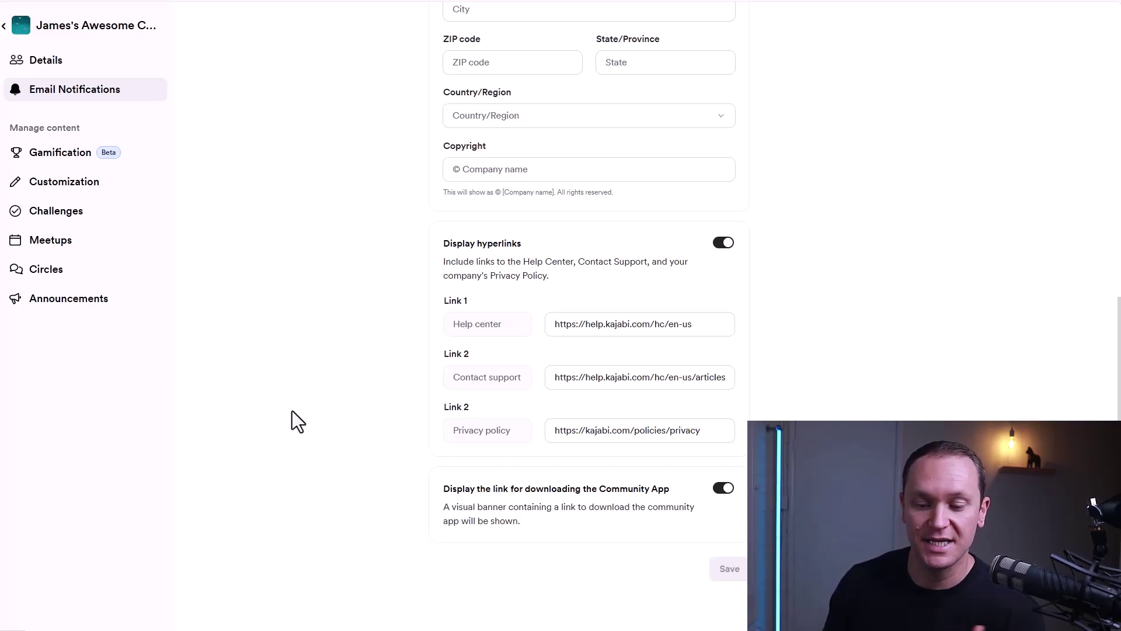
scroll(290, 411, up, 10)
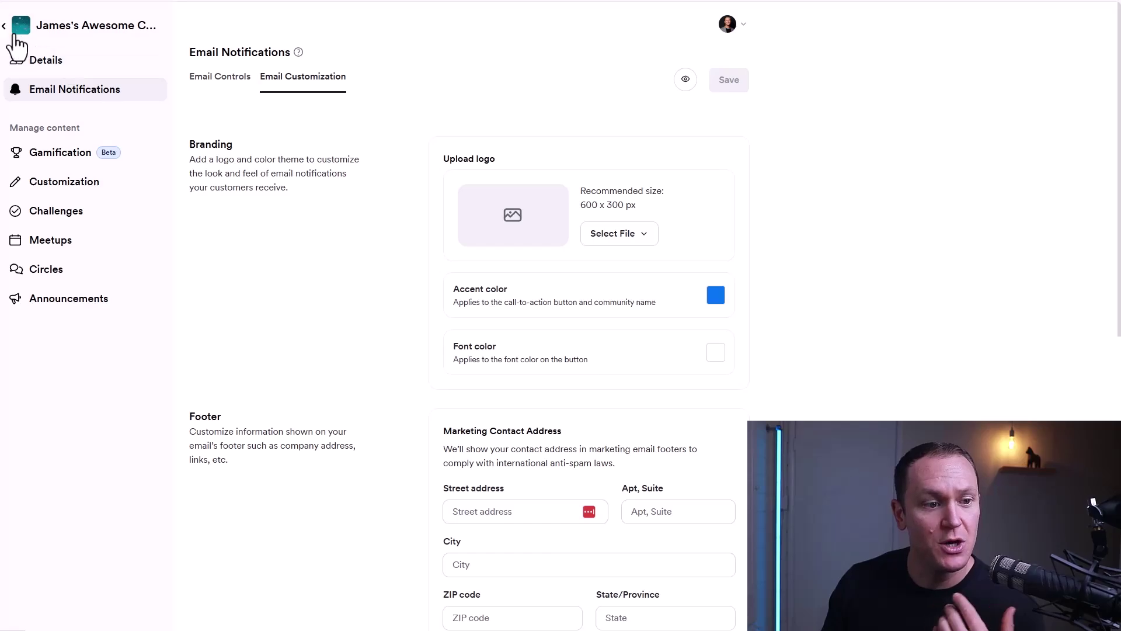